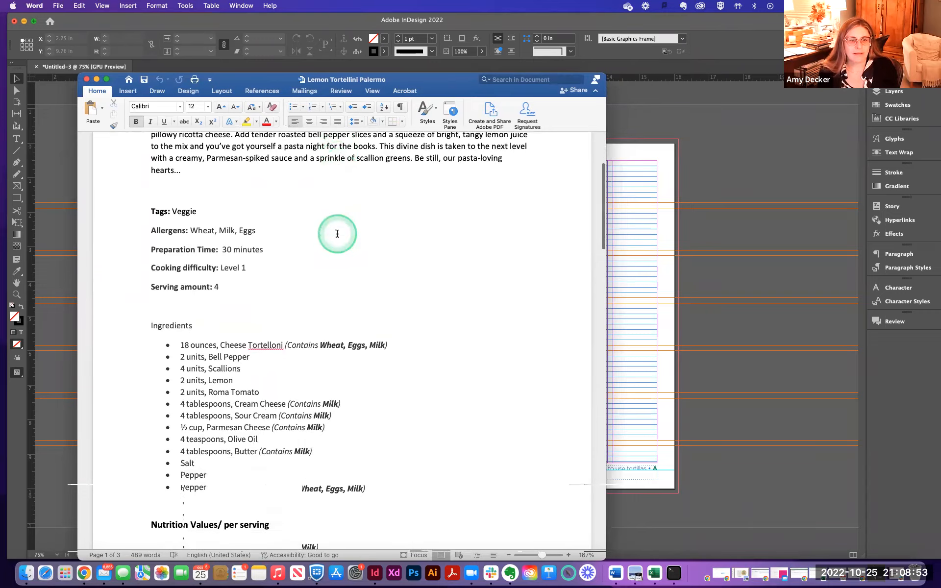
- Scroll through the Lemon Tortellini Palermo recipe document to review its sections
scroll(338, 234, down, 15)
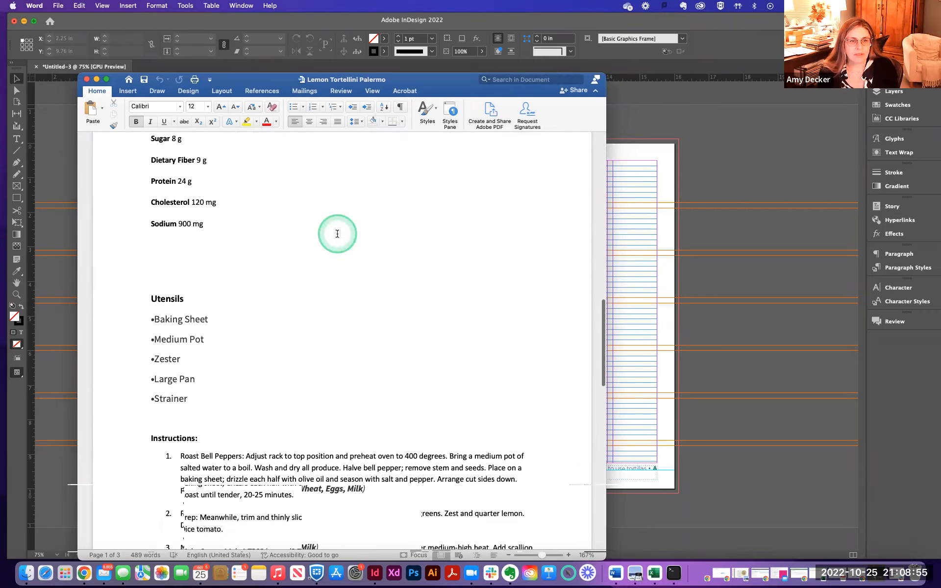
scroll(337, 234, down, 5)
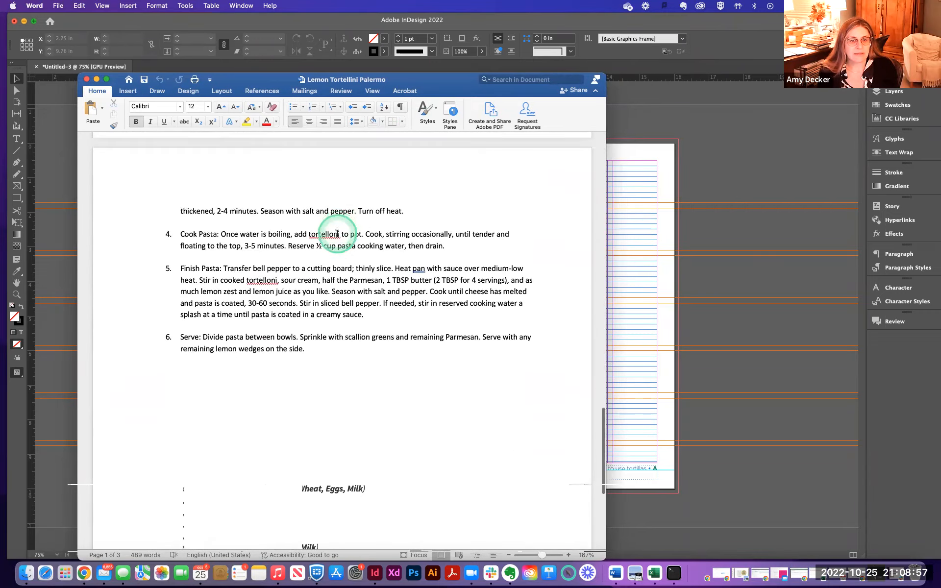
scroll(337, 234, up, 20)
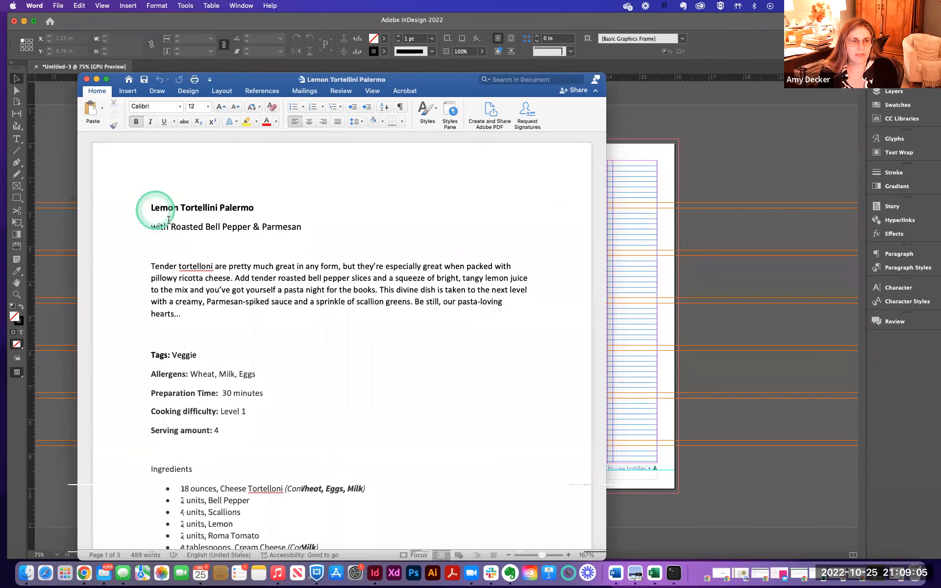
scroll(201, 236, down, 3)
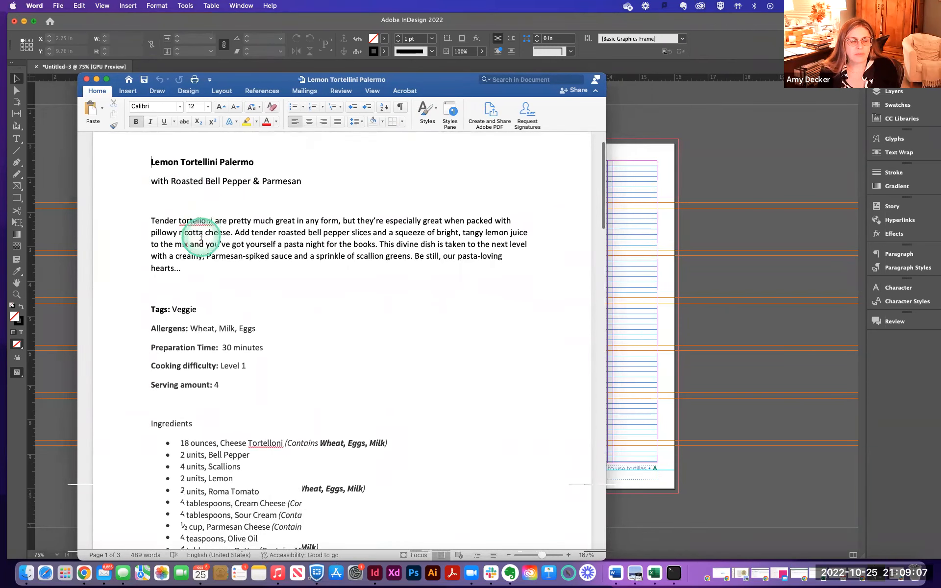
scroll(201, 237, down, 1)
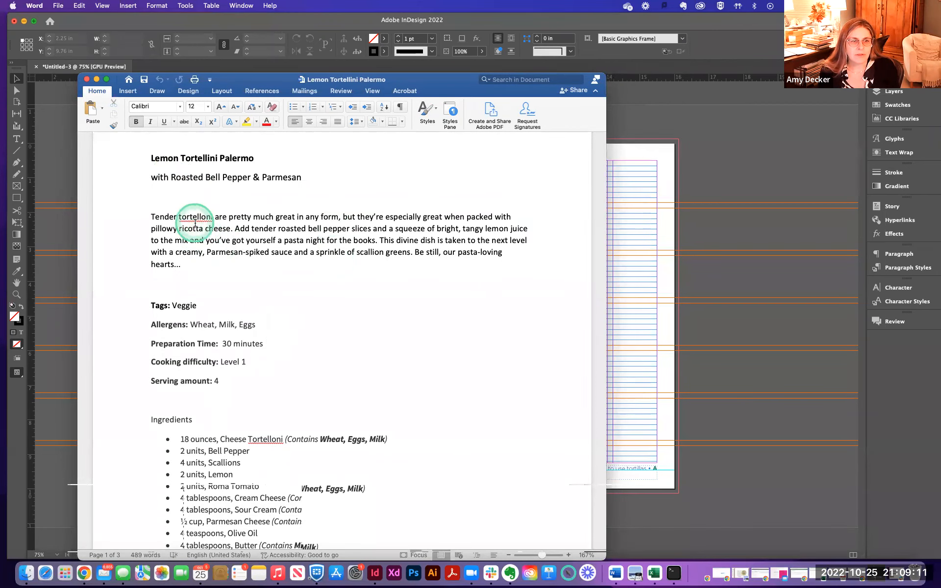
scroll(196, 221, down, 6)
scroll(199, 225, up, 3)
scroll(200, 226, up, 2)
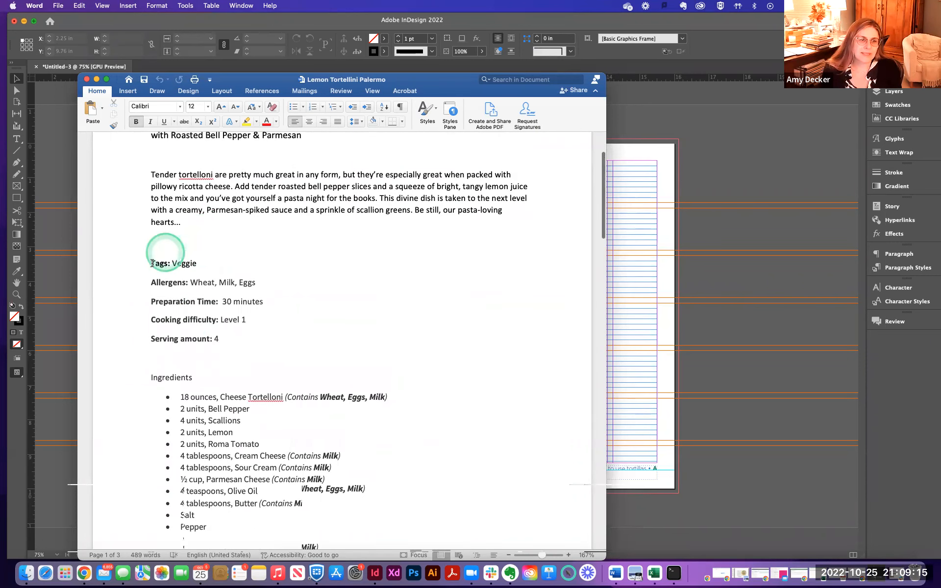
- Delete the "Tags:" label in front of Veggie
drag(149, 262, 171, 266)
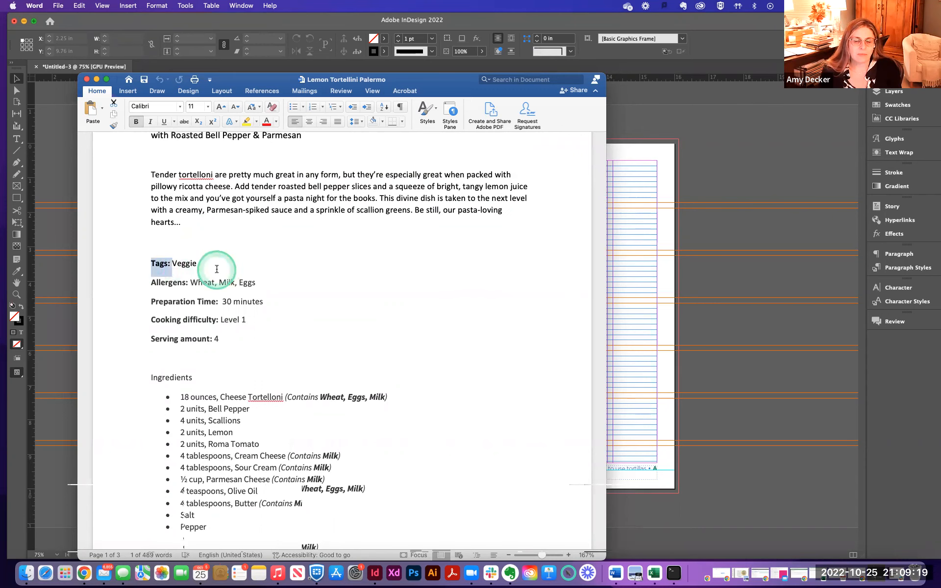
click(173, 264)
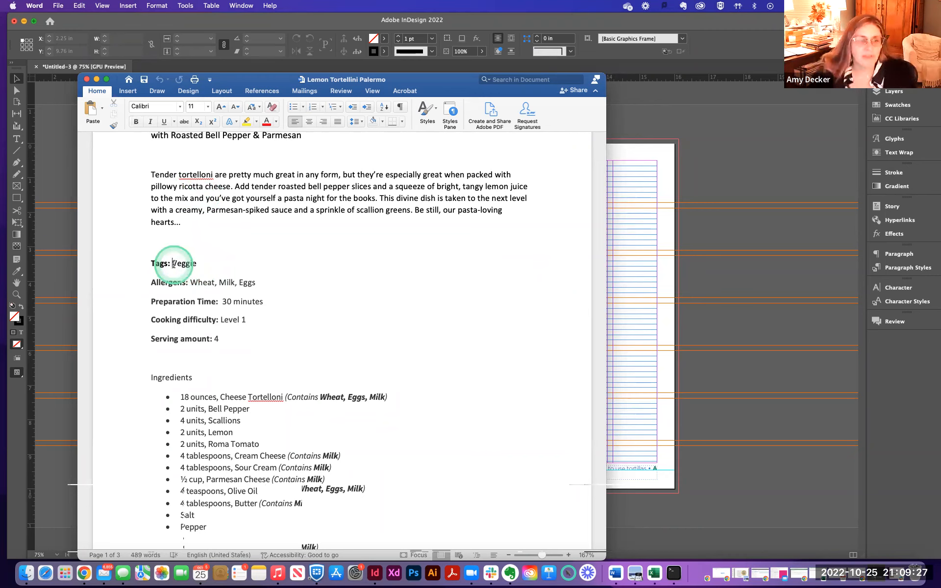
drag(174, 264, 143, 265)
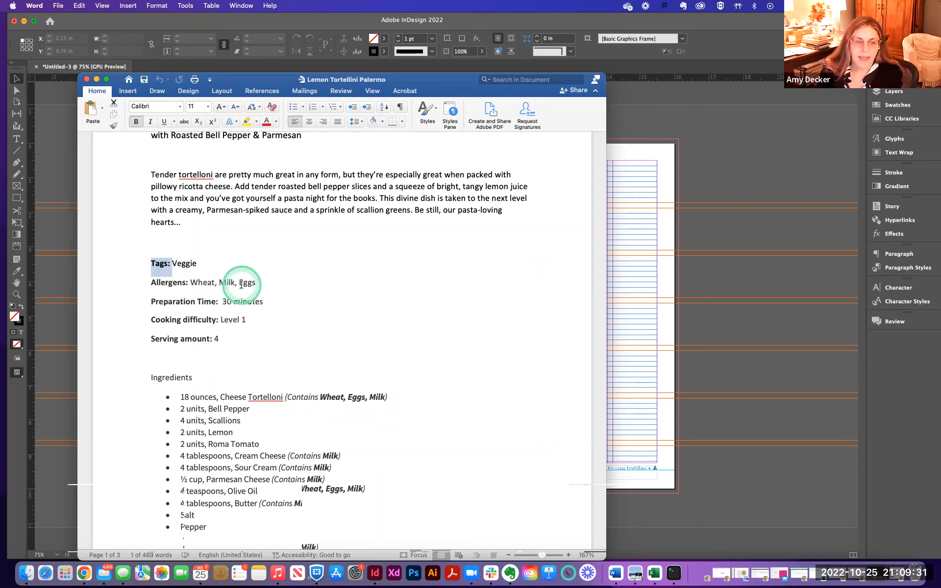
key(BackSpace)
- Select and examine the recipe detail lines from Veggie down to Serving amount
click(180, 267)
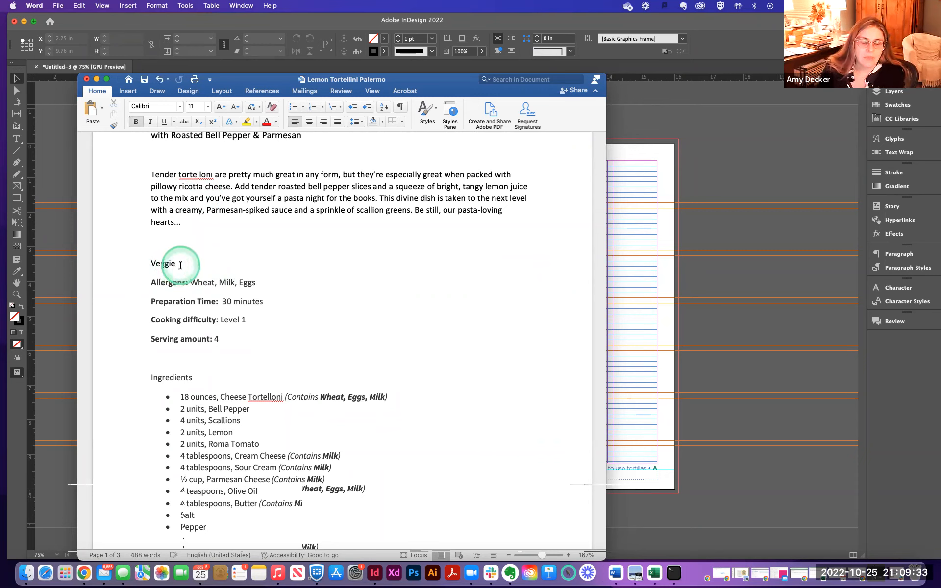
drag(182, 265, 141, 264)
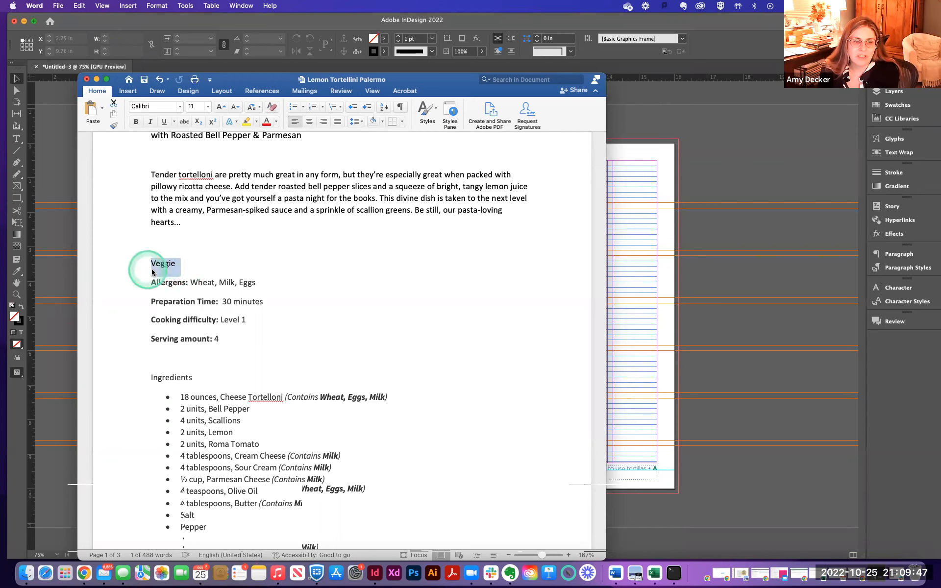
click(189, 264)
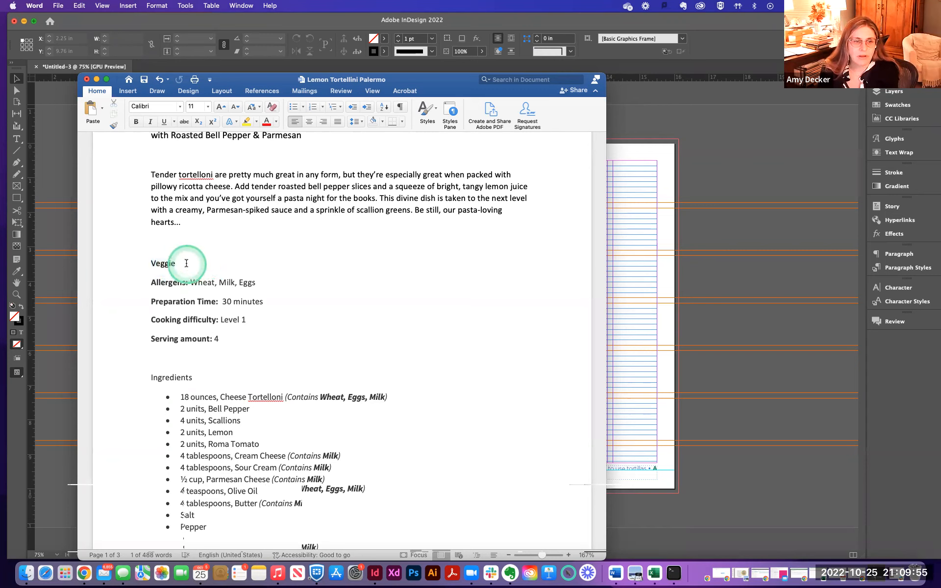
drag(149, 283, 267, 284)
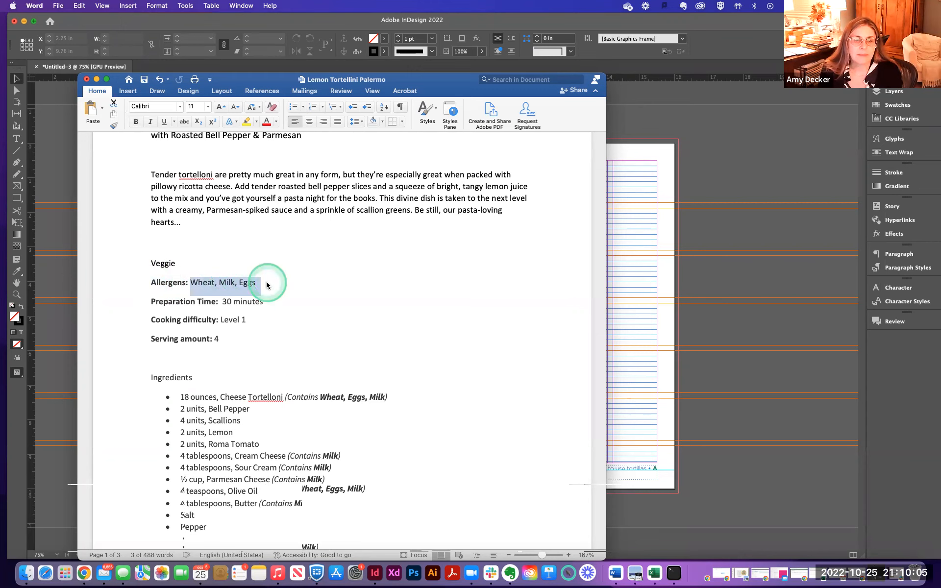
scroll(267, 284, down, 3)
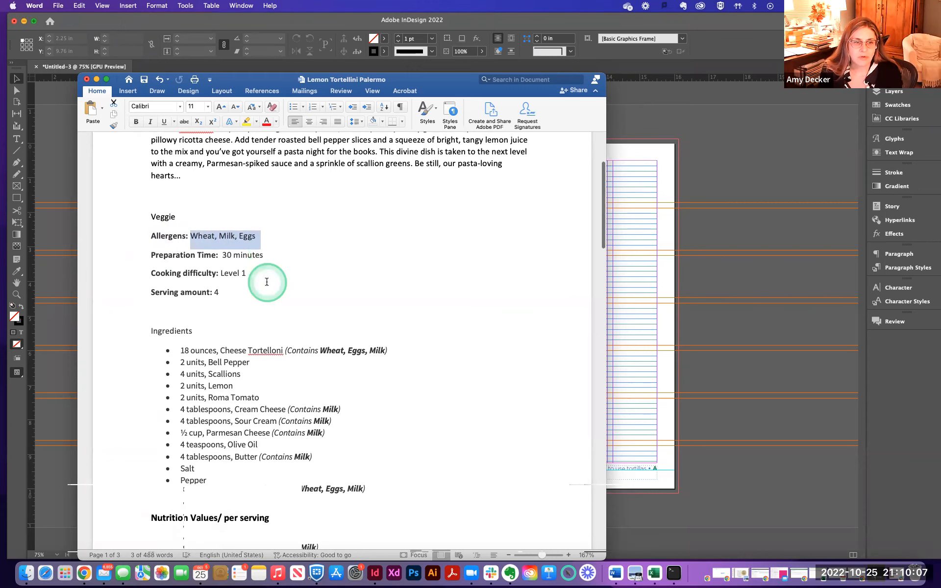
mouse_move(150, 260)
mouse_down()
mouse_move(237, 260)
mouse_move(235, 271)
mouse_move(145, 268)
mouse_up()
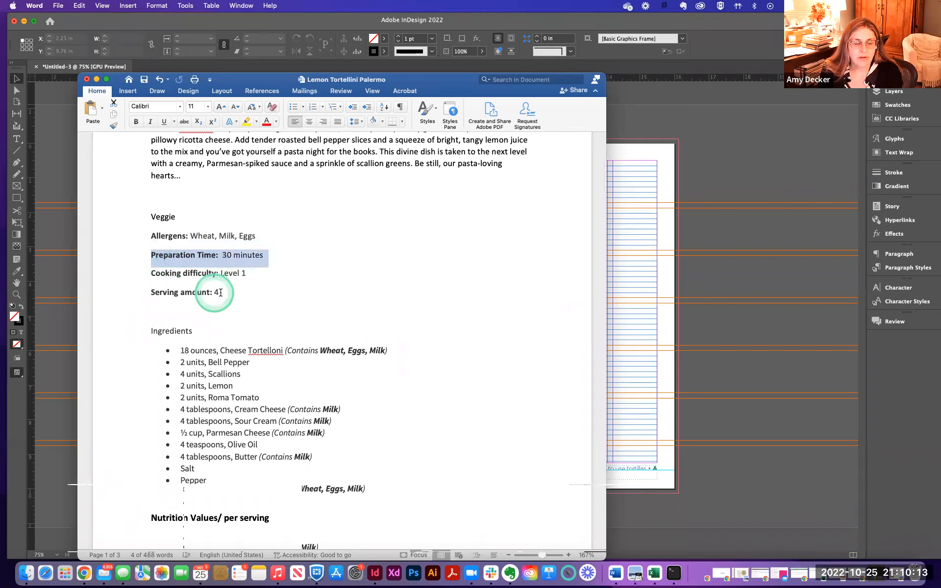
drag(226, 293, 119, 237)
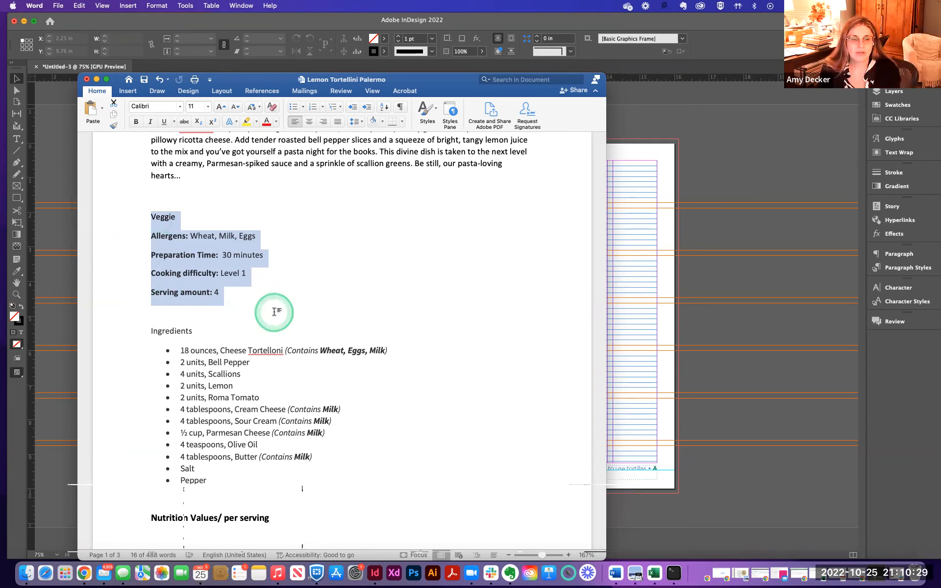
click(270, 309)
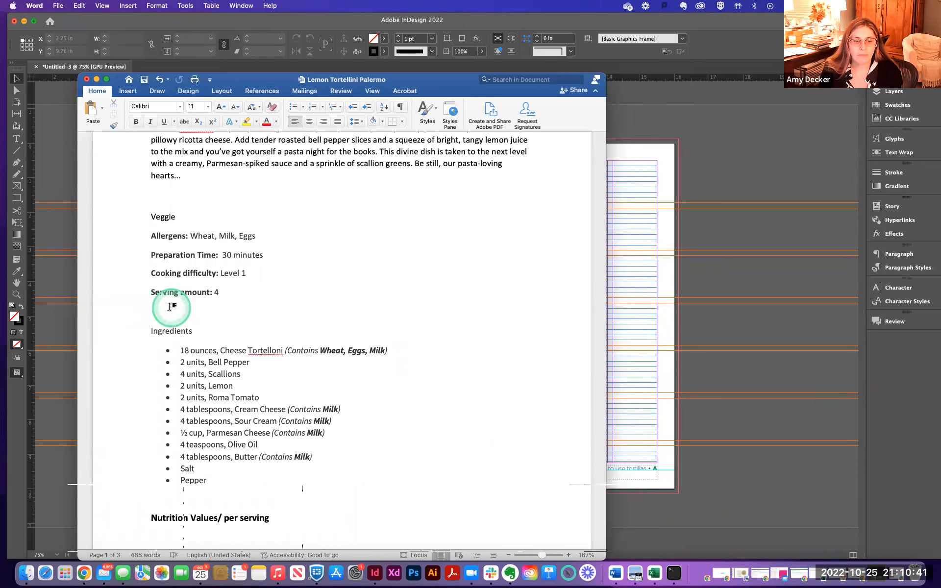
- Remove the bullets from the ingredients list
scroll(171, 307, down, 3)
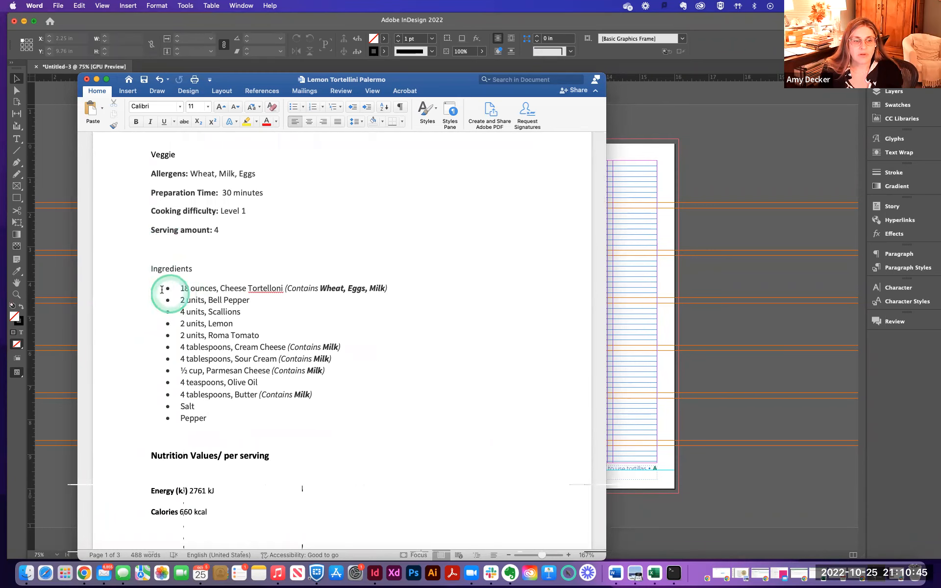
drag(178, 288, 414, 425)
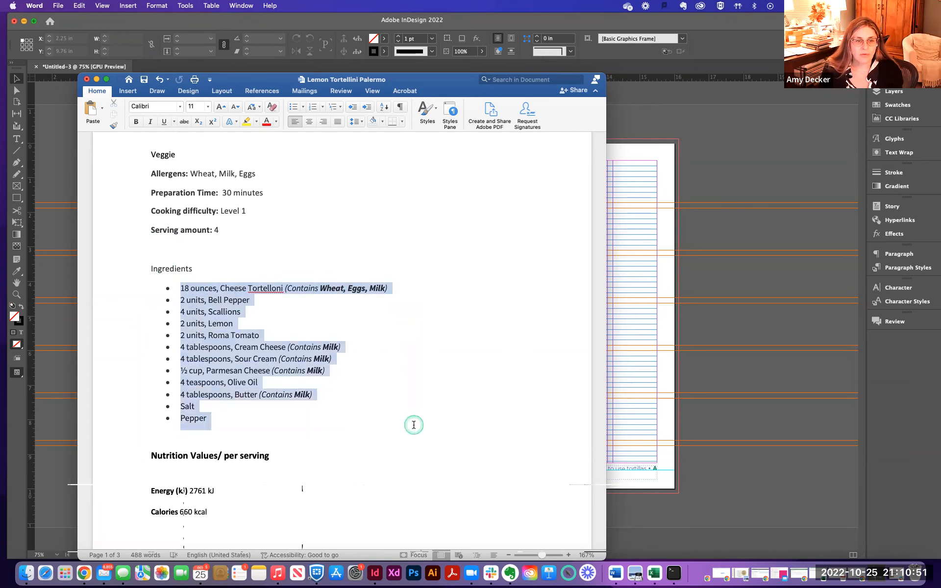
click(293, 108)
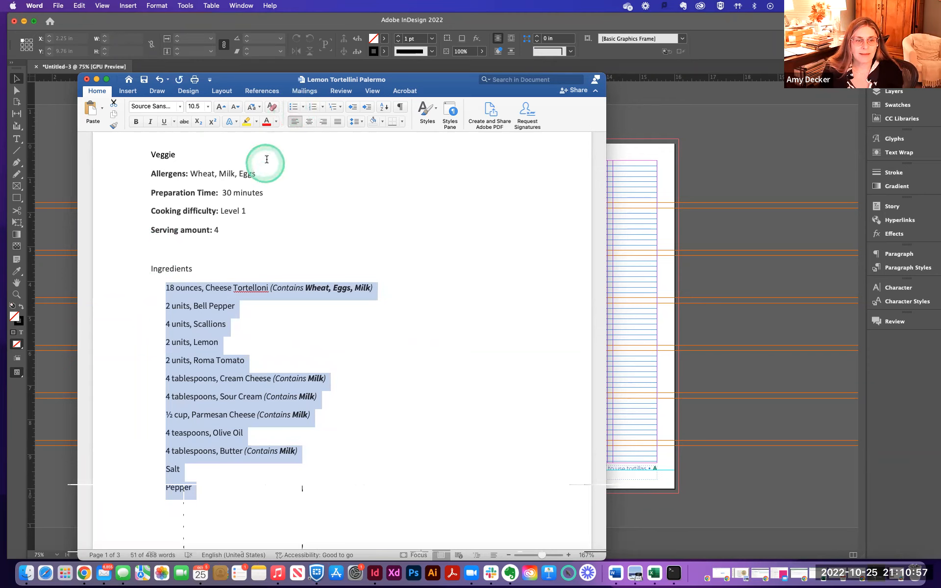
- Delete the allergen note "(Contains Wheat, Eggs, Milk)" after Cheese Tortelloni
scroll(286, 249, down, 2)
scroll(285, 249, down, 1)
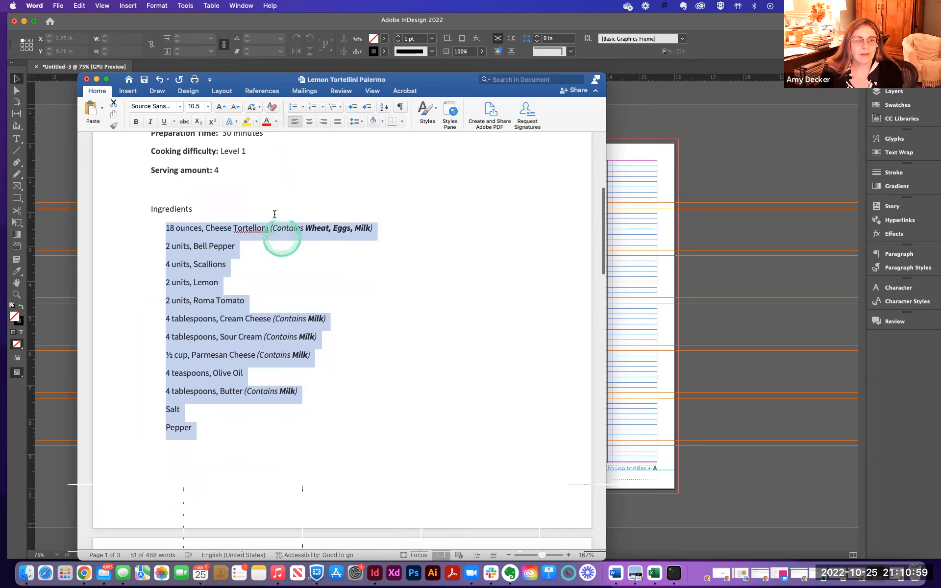
click(274, 226)
drag(270, 228, 377, 229)
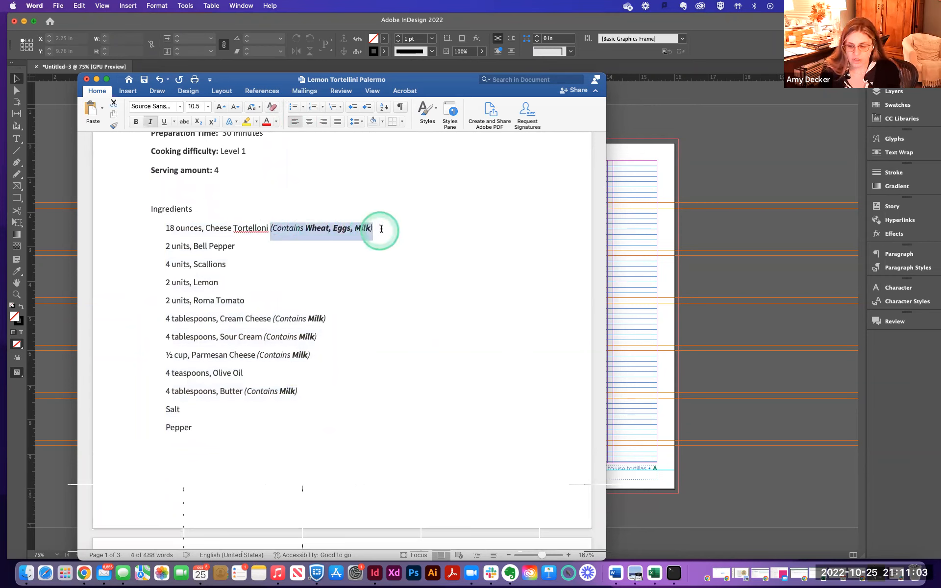
scroll(260, 167, up, 2)
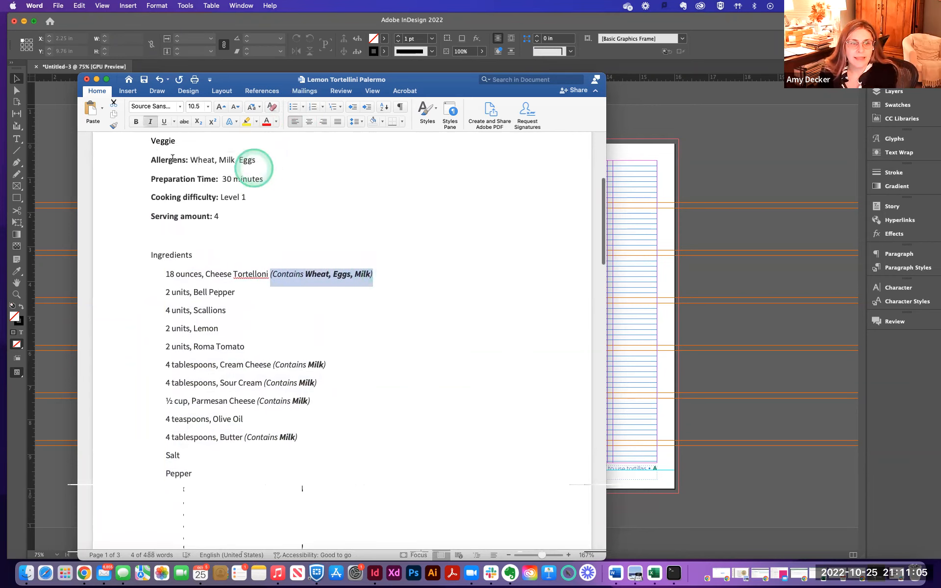
key(BackSpace)
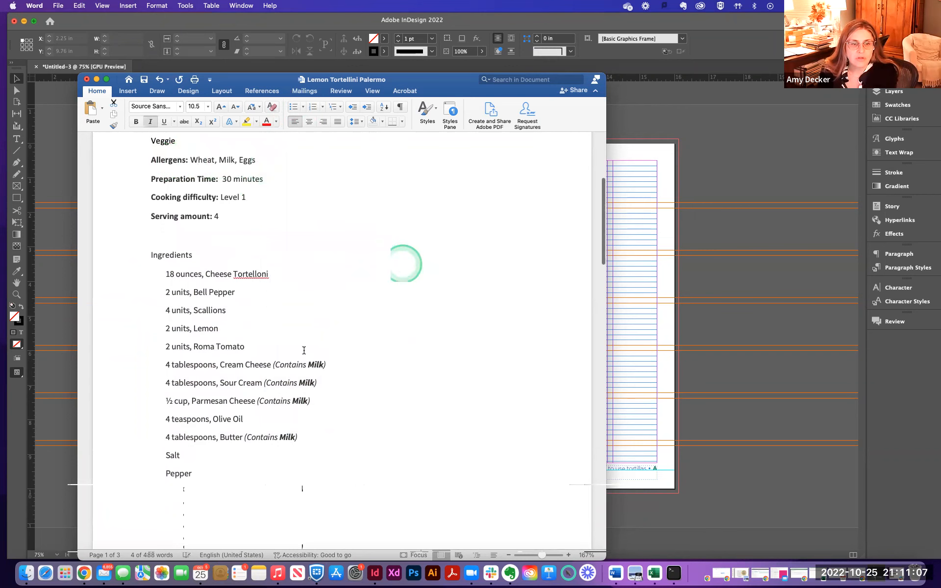
- Delete the "(Contains Milk)" notes from the Cream Cheese, Sour Cream, Parmesan Cheese and Butter lines
drag(271, 364, 357, 390)
key(BackSpace)
key(BackSpace)
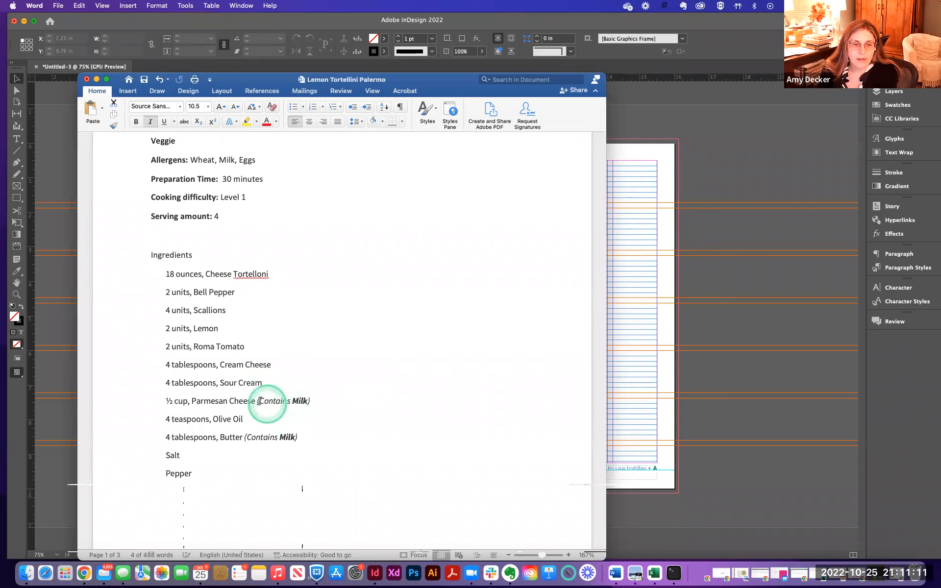
drag(257, 401, 348, 406)
key(BackSpace)
drag(220, 437, 247, 437)
key(BackSpace)
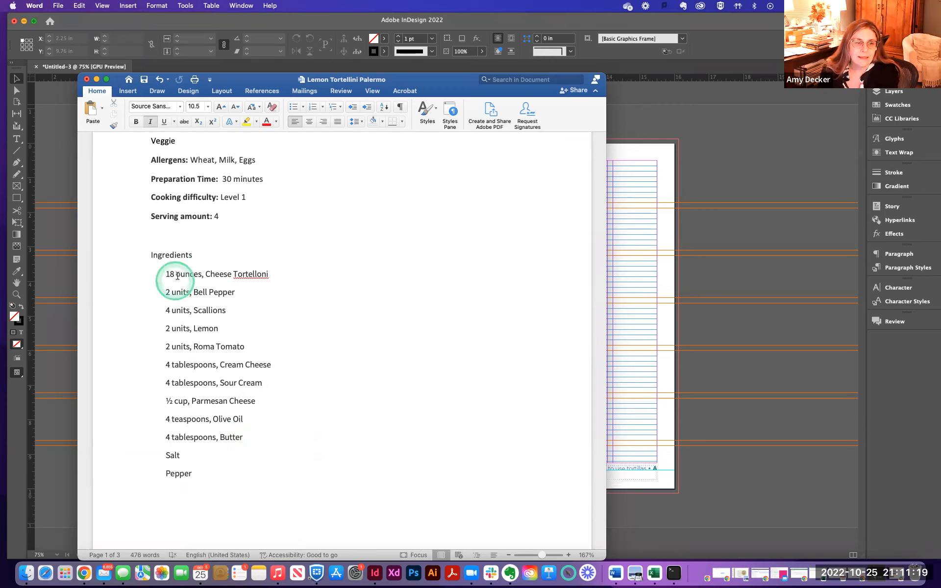
- Abbreviate "ounces" to "oz" in the Cheese Tortelloni line
drag(175, 273, 202, 273)
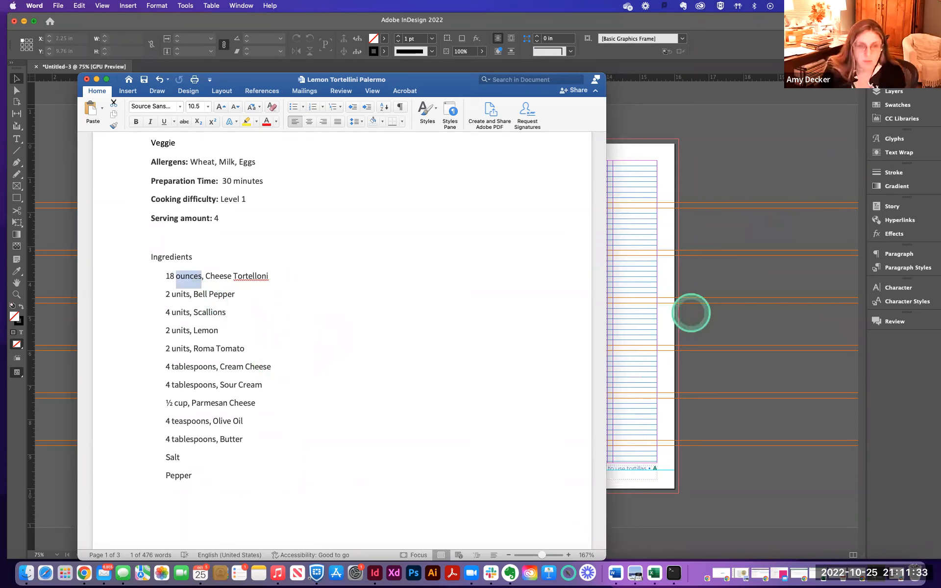
click(311, 295)
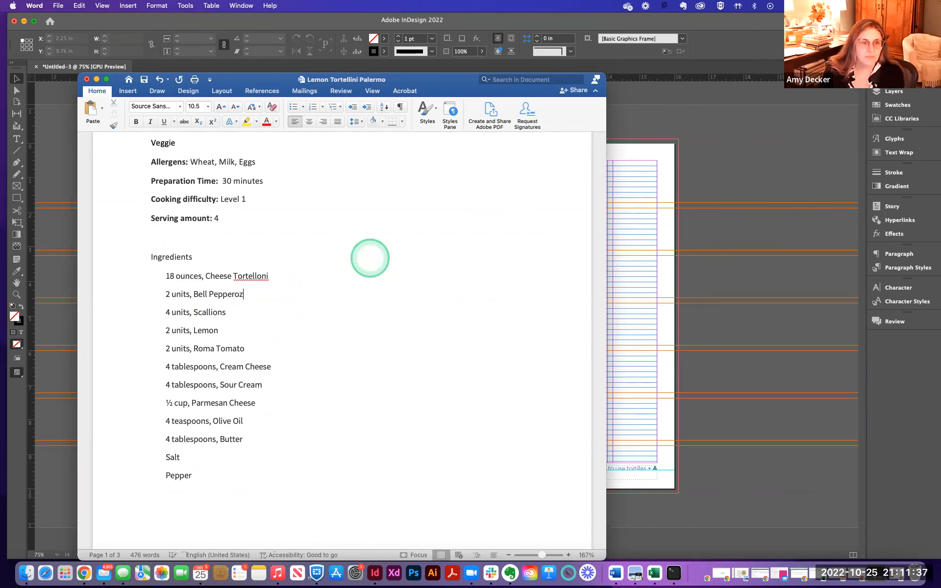
key(super+z)
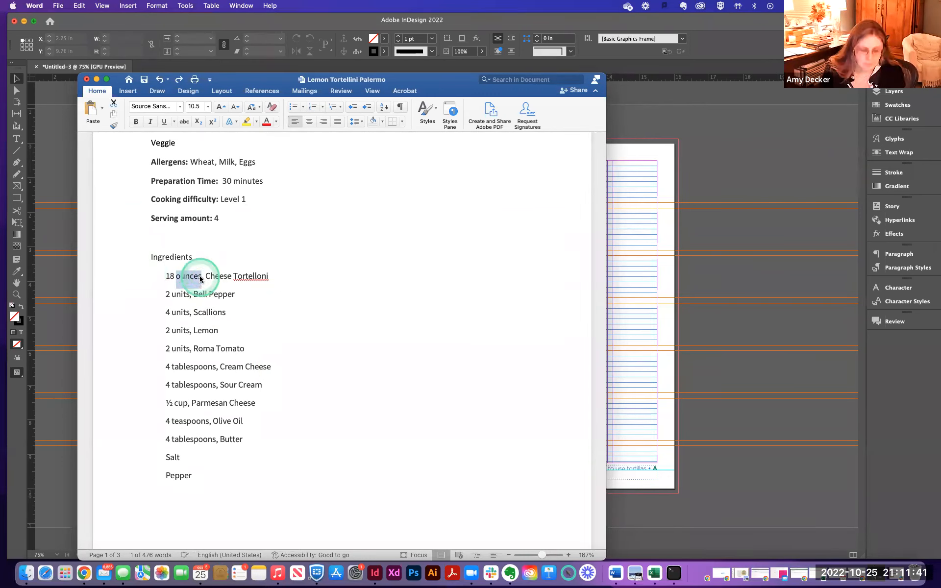
text(oz)
click(253, 296)
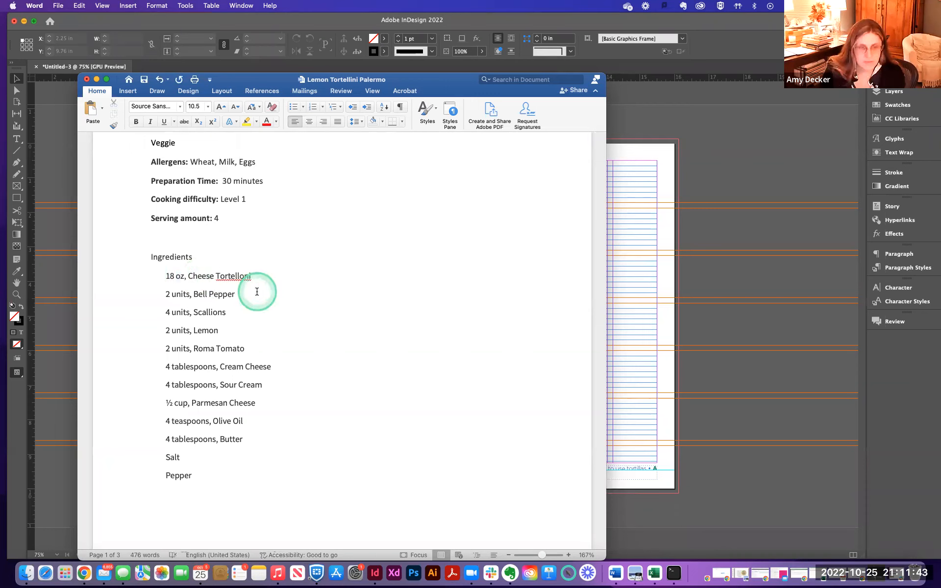
- Remove "units," from the Bell Pepper and Scallions lines
double_click(189, 297)
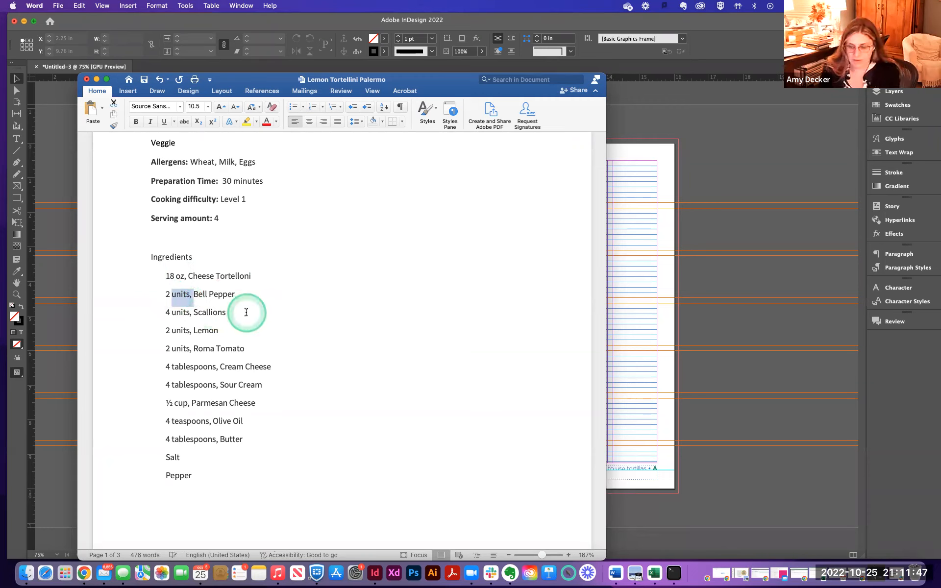
key(BackSpace)
double_click(178, 312)
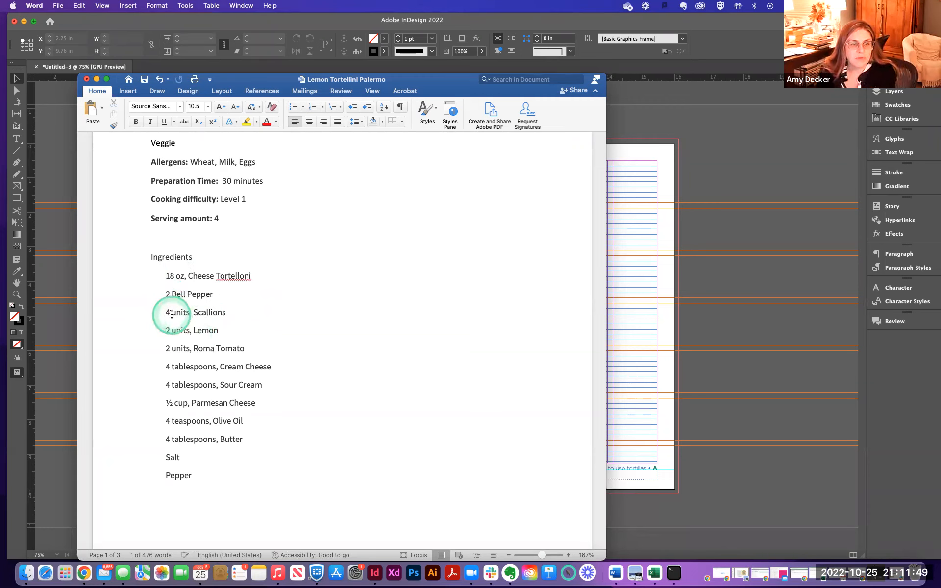
key(BackSpace)
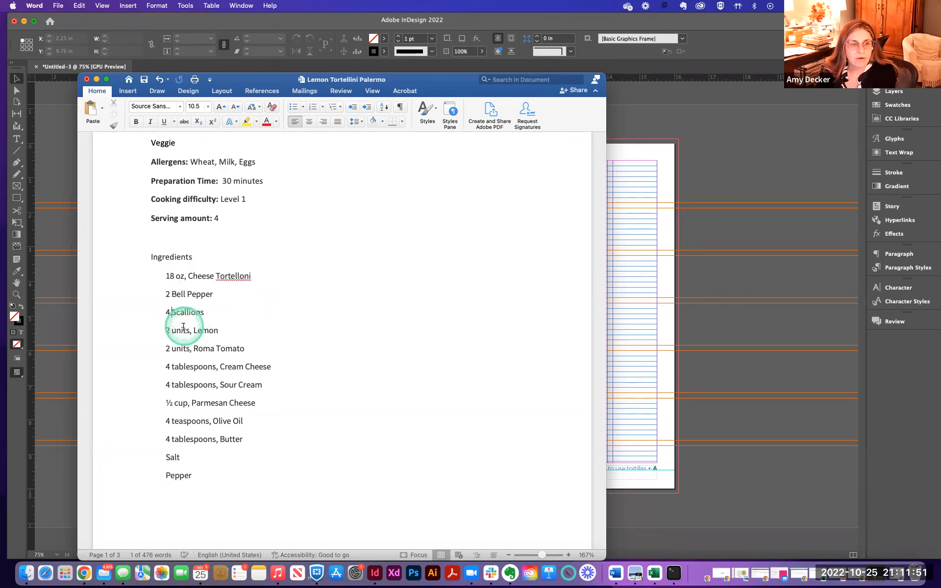
- Remove "units," from the Lemon line and make it plural as Lemons
drag(171, 330, 198, 331)
key(BackSpace)
text(s)
- Remove "units," from the Roma Tomato line and make it Roma Tomatos
drag(172, 349, 193, 349)
key(BackSpace)
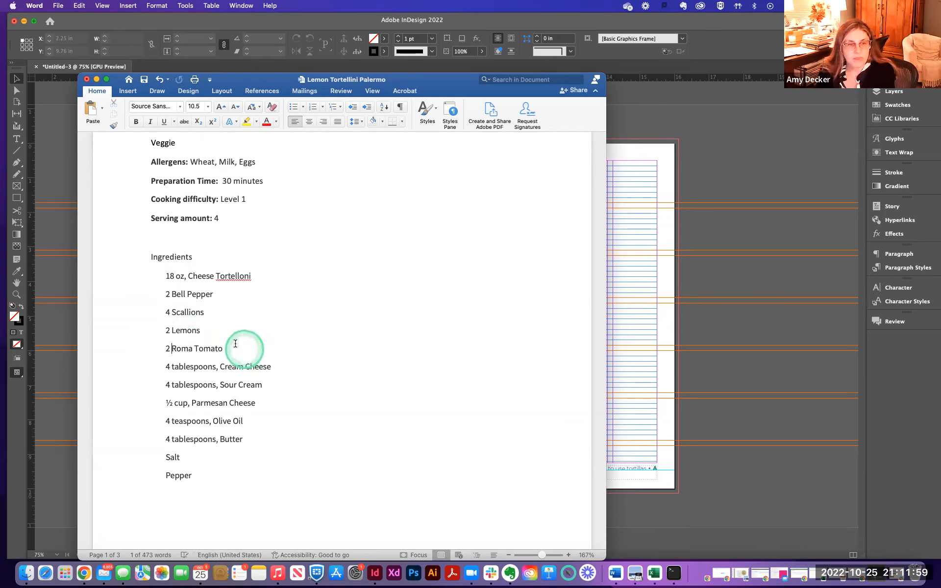
click(227, 348)
text(s)
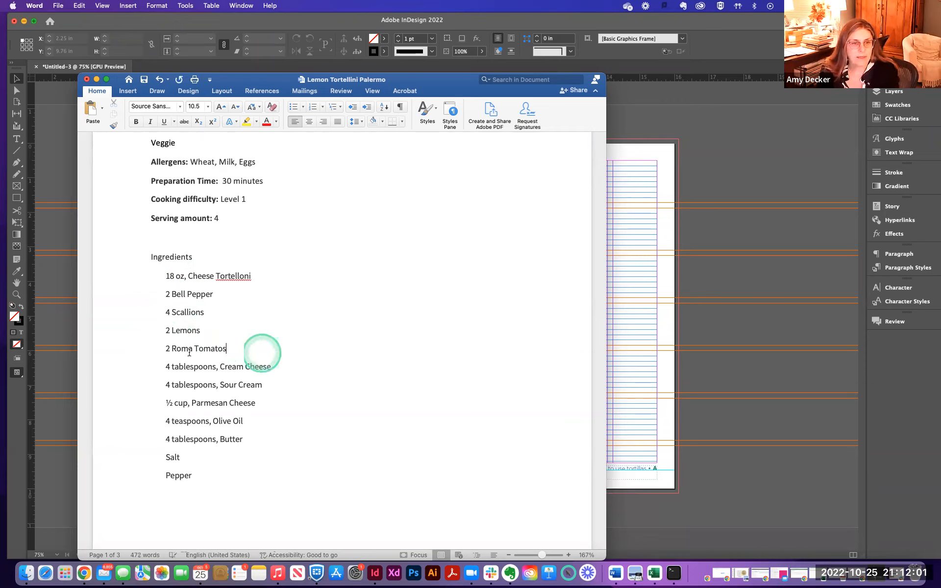
- Abbreviate "tablespoons" to "TBS" in the Cream Cheese line
drag(171, 367, 216, 367)
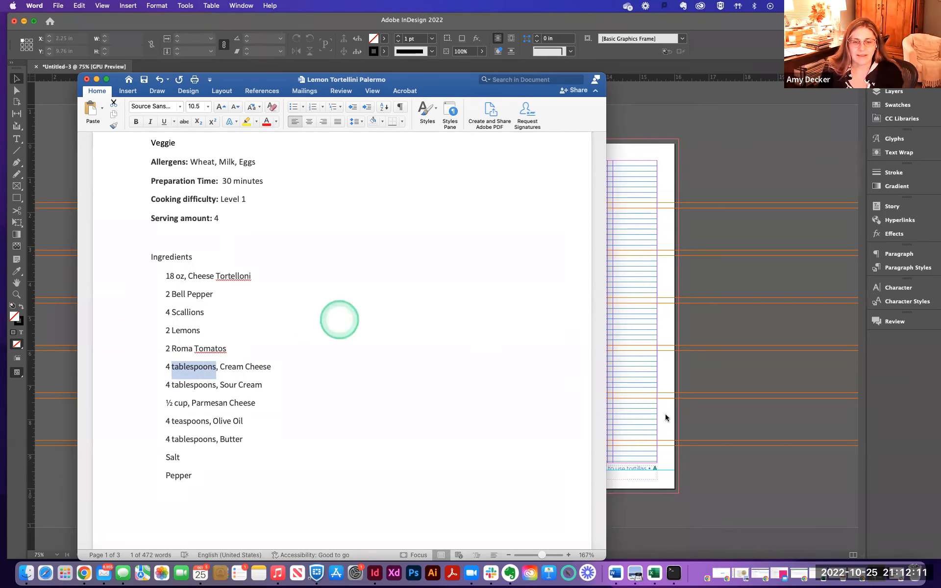
click(689, 410)
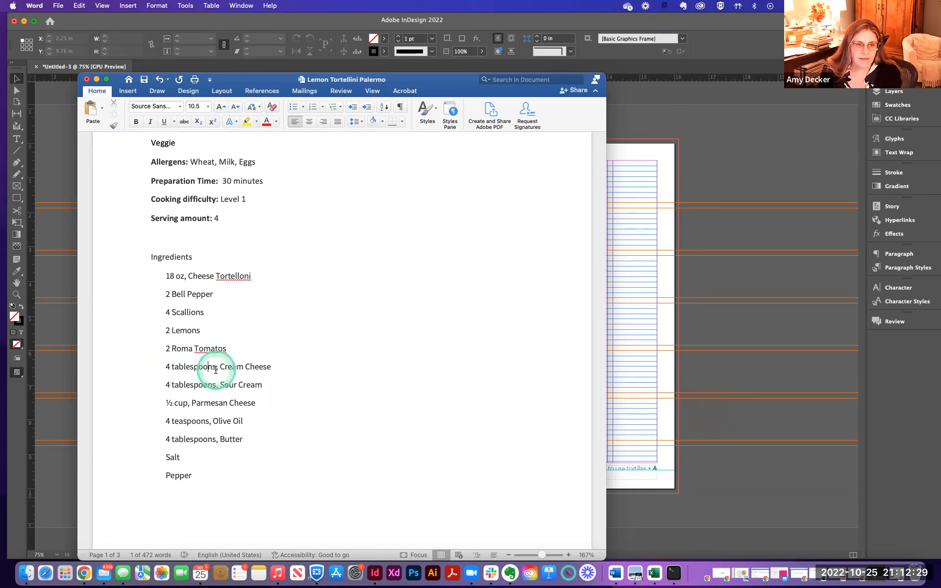
text(TBS)
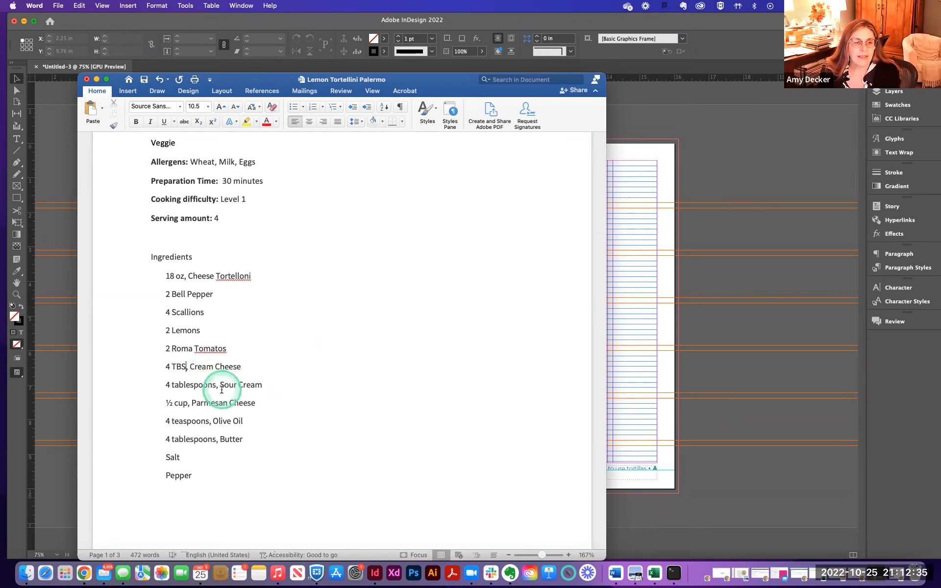
- Abbreviate "tablespoons" to "TBS" in the Sour Cream line
click(181, 368)
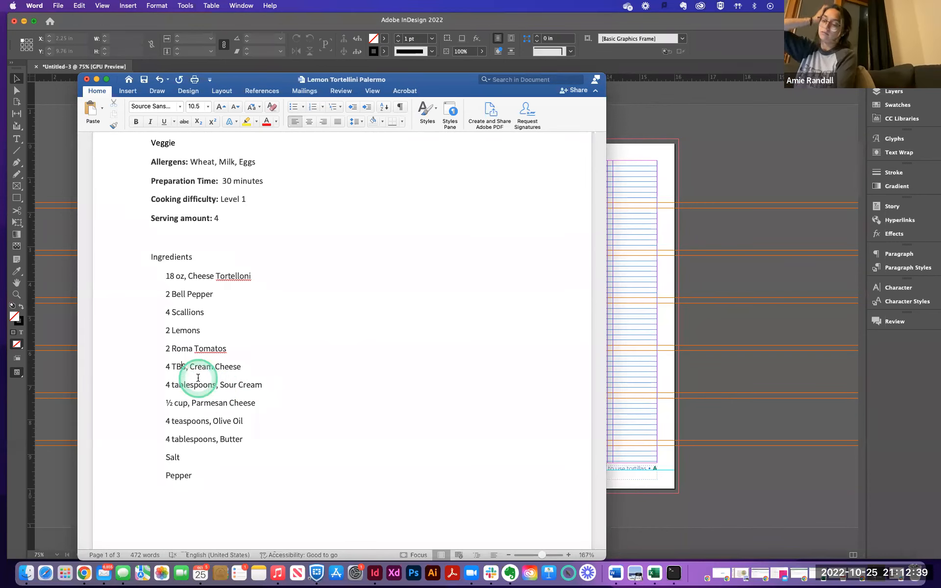
drag(172, 388, 205, 388)
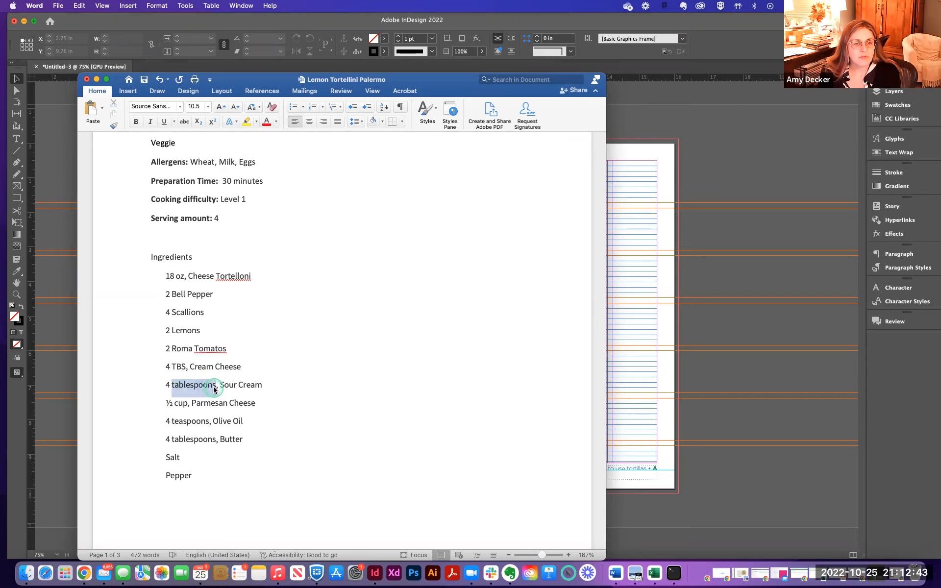
text(TBS)
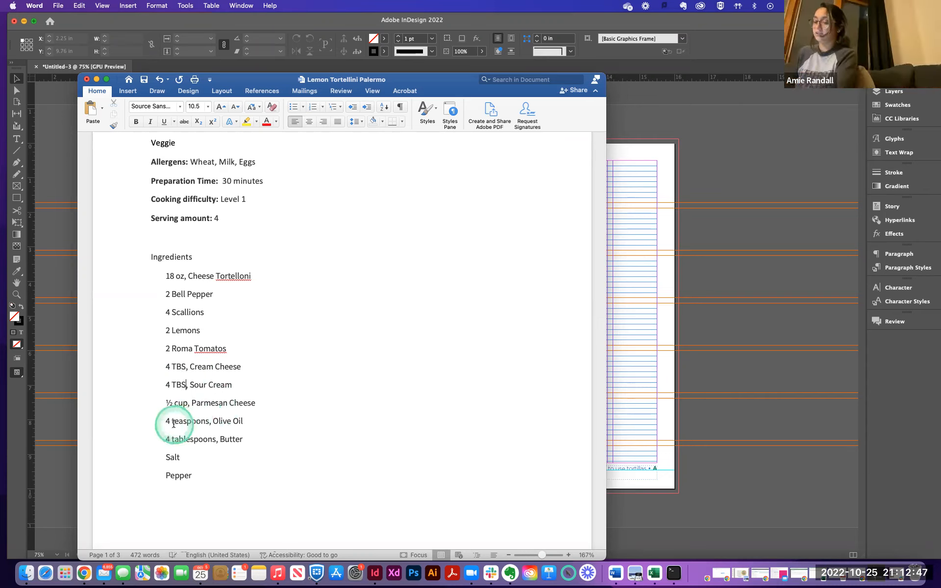
- Abbreviate "teaspoons" to "tsp" in the Olive Oil line and "tablespoons" to "TBS" in the Butter line
drag(172, 421, 208, 424)
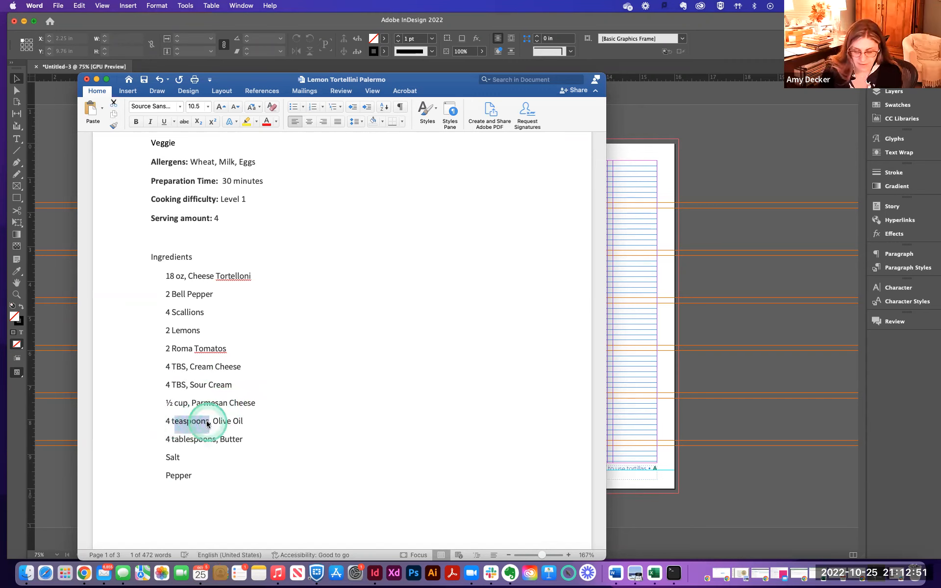
text(tsp)
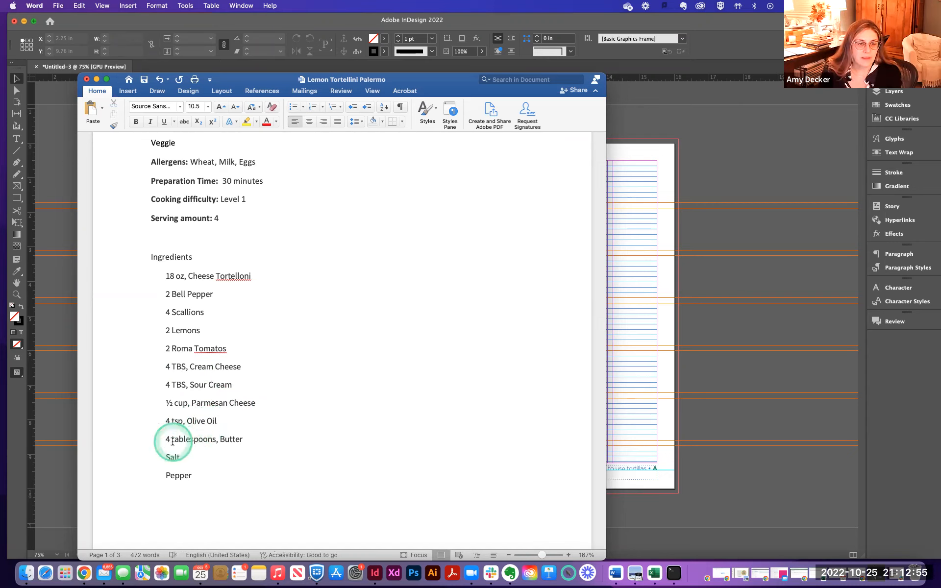
drag(215, 441, 216, 441)
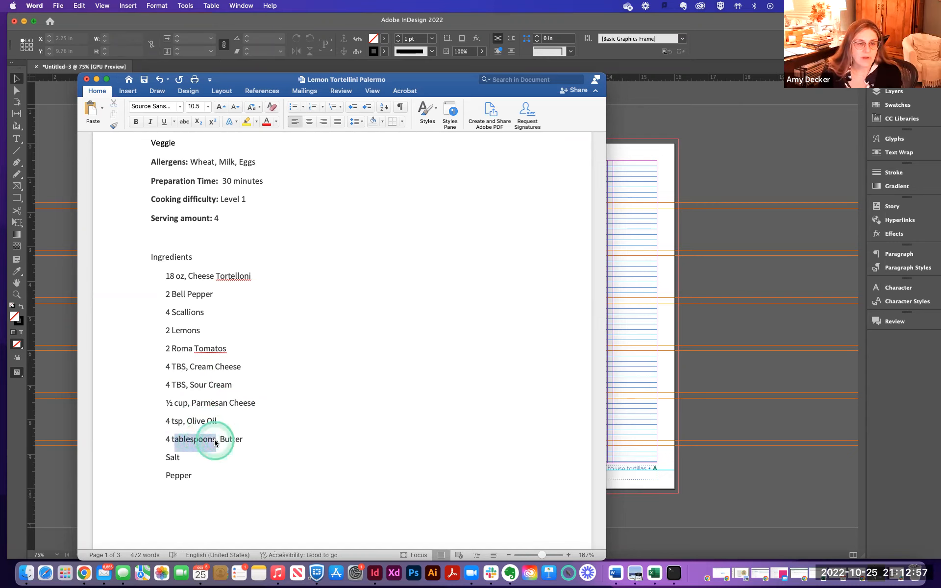
key(BackSpace)
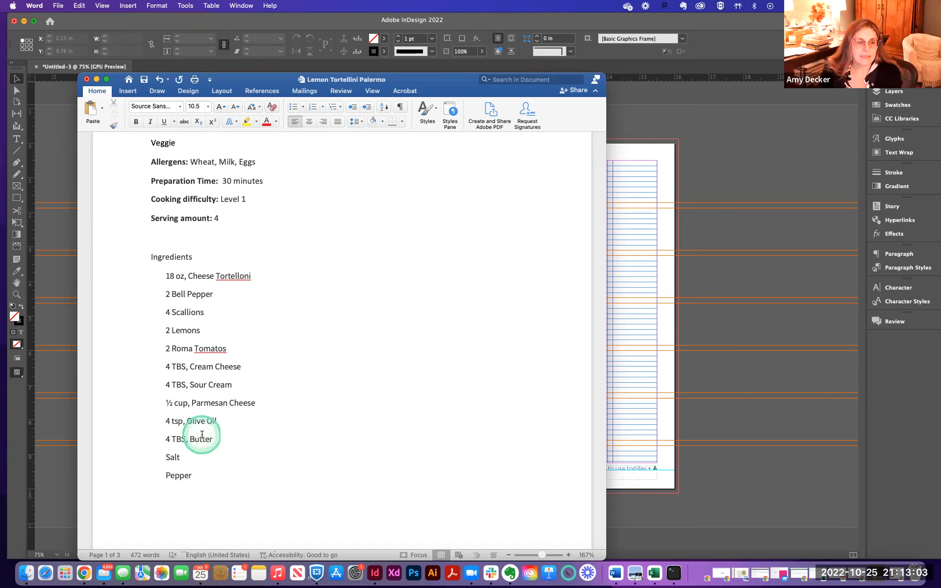
- Try applying list bullets to the Utensils items and remove them again
scroll(211, 434, down, 3)
click(254, 441)
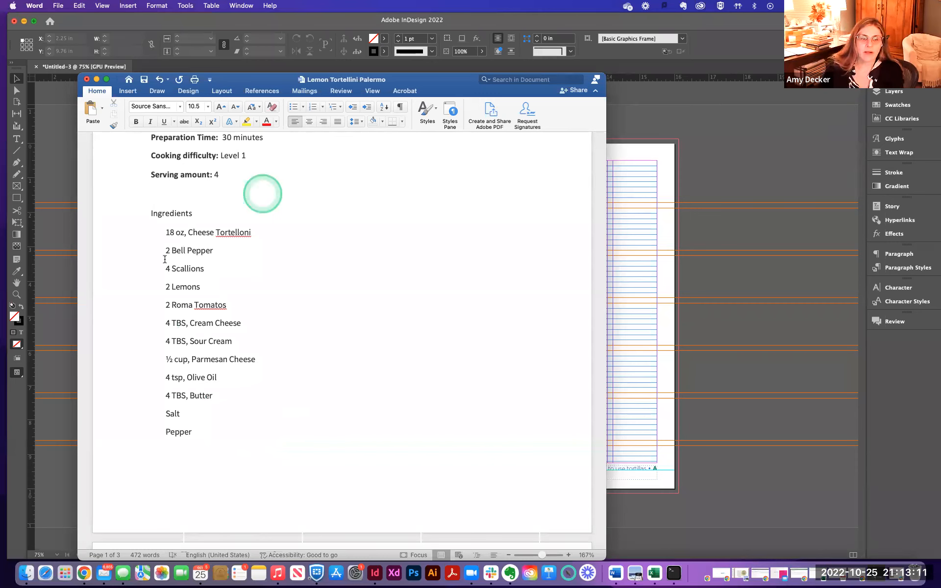
click(220, 434)
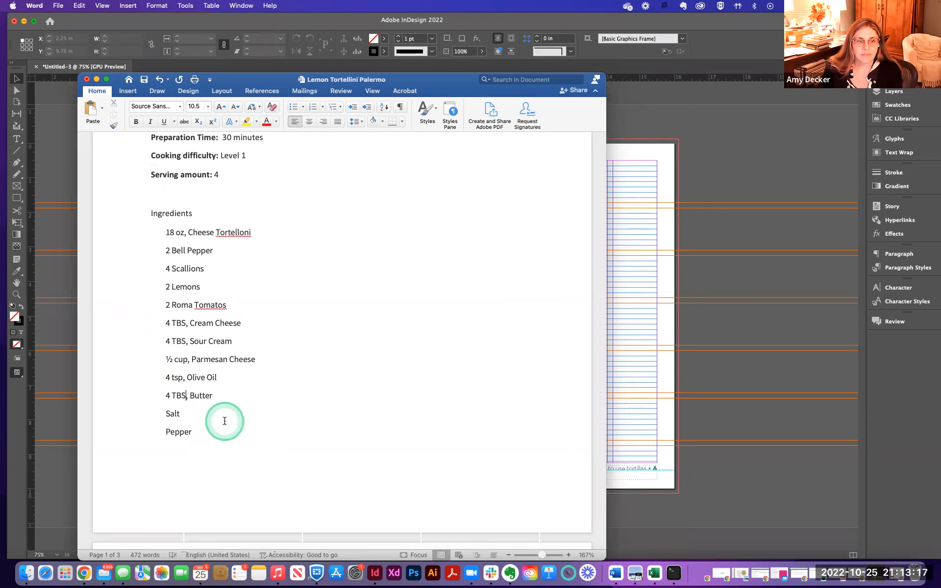
scroll(224, 421, up, 2)
scroll(225, 421, up, 3)
scroll(225, 421, down, 10)
scroll(224, 421, down, 4)
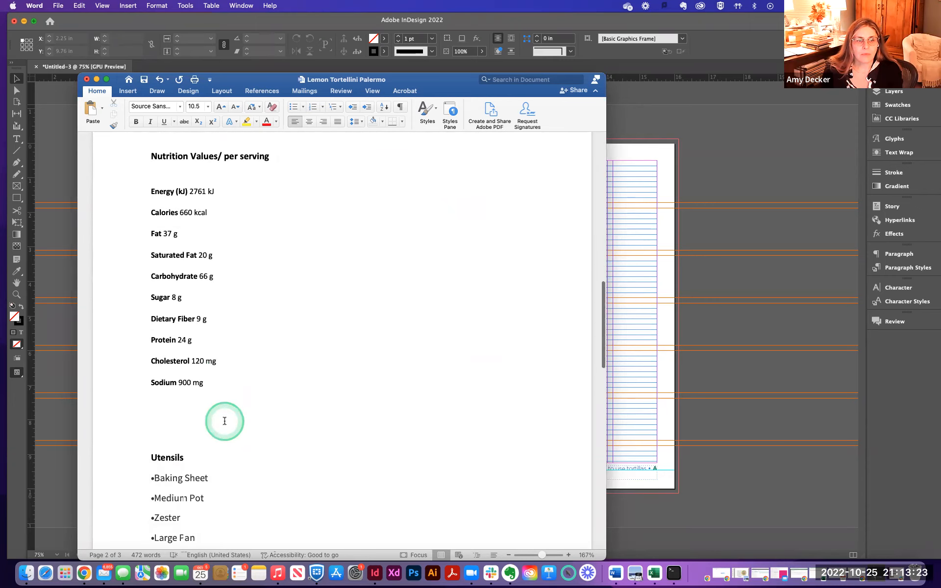
scroll(224, 421, down, 10)
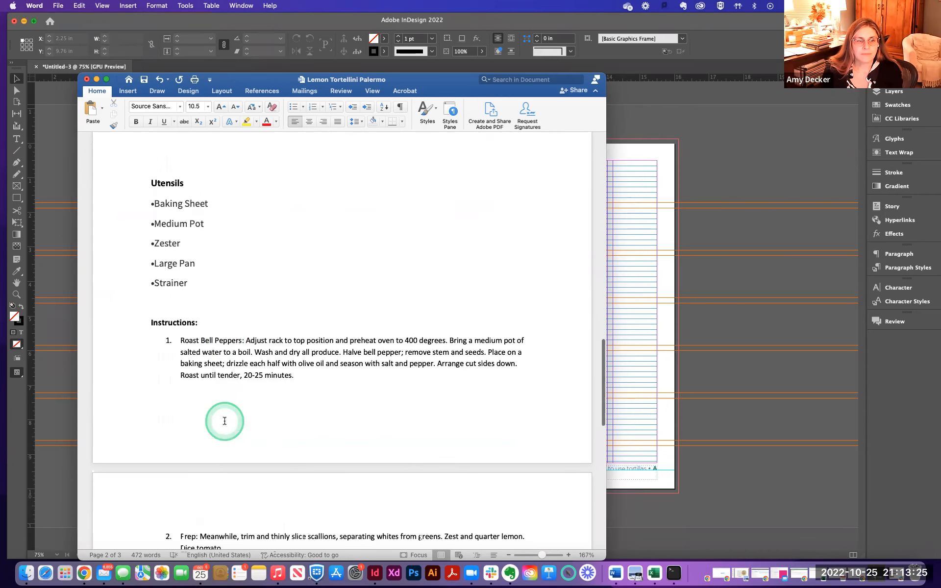
drag(151, 203, 280, 289)
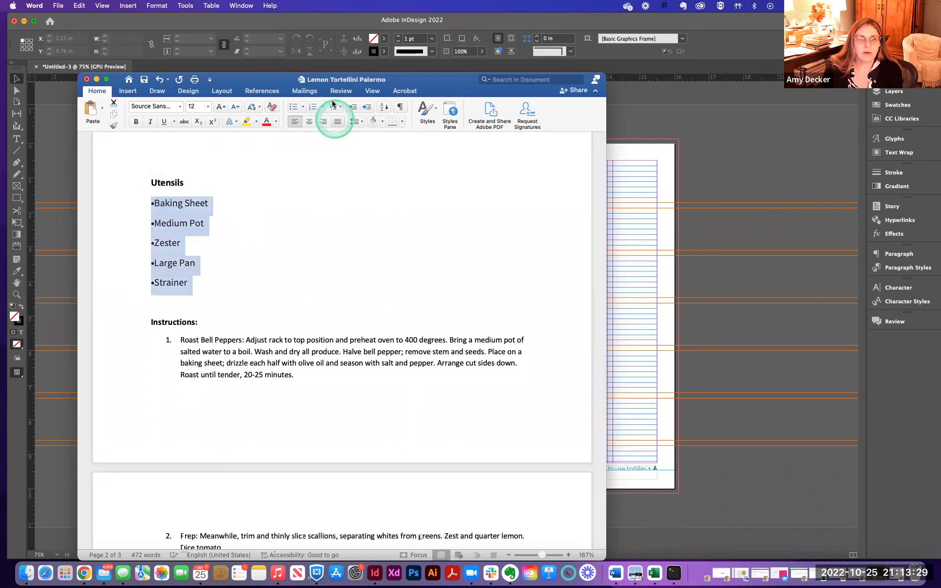
click(294, 107)
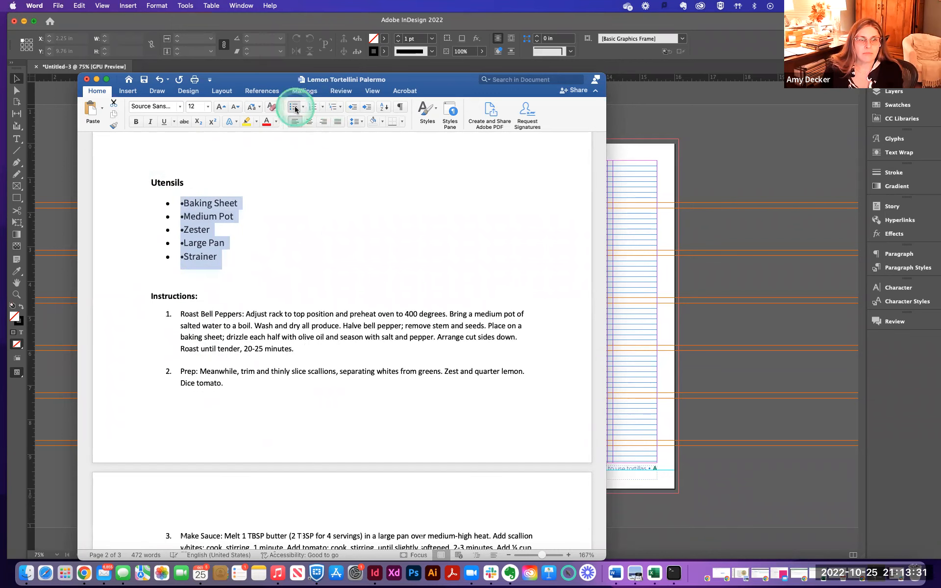
click(296, 108)
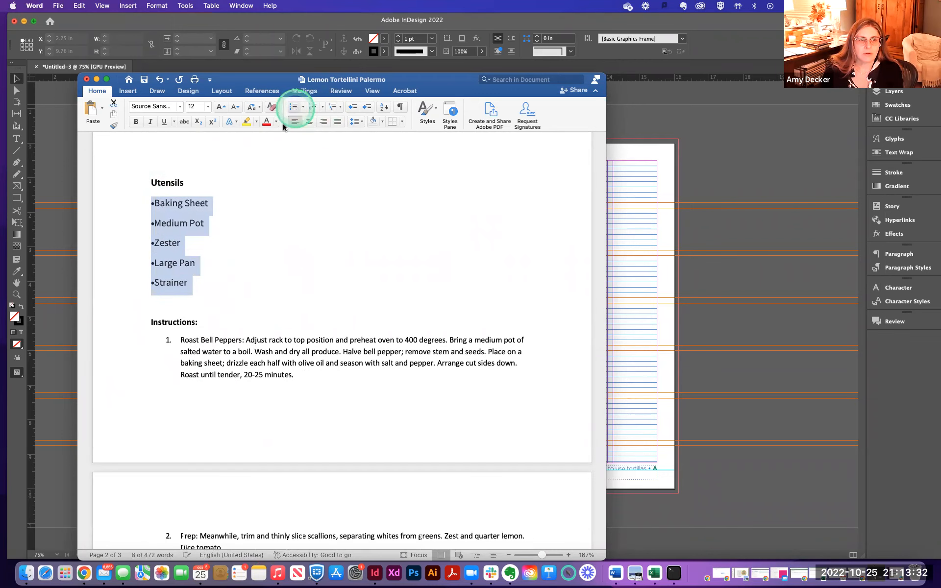
- Delete the typed bullet character at the start of each Utensils item
click(154, 204)
key(BackSpace)
click(155, 223)
key(BackSpace)
click(155, 243)
key(BackSpace)
click(155, 263)
key(BackSpace)
click(154, 283)
key(BackSpace)
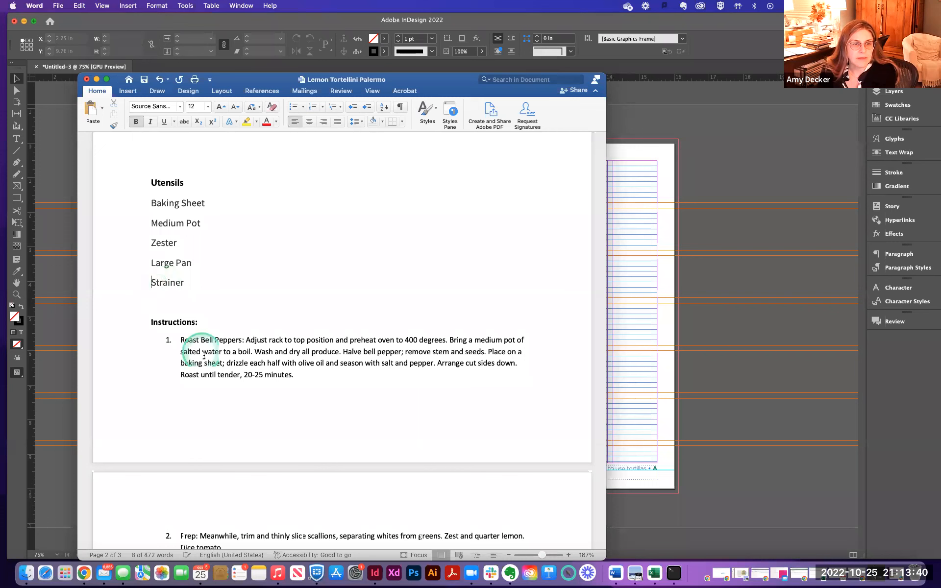
- Select the Instructions heading and all numbered steps and try turning their numbering off
click(180, 337)
scroll(177, 336, down, 4)
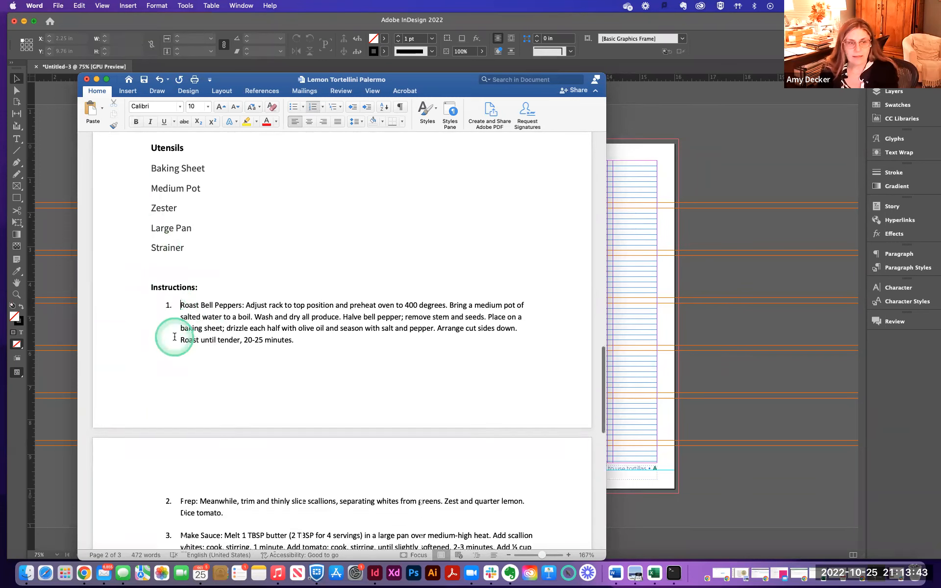
drag(148, 222, 355, 444)
click(304, 108)
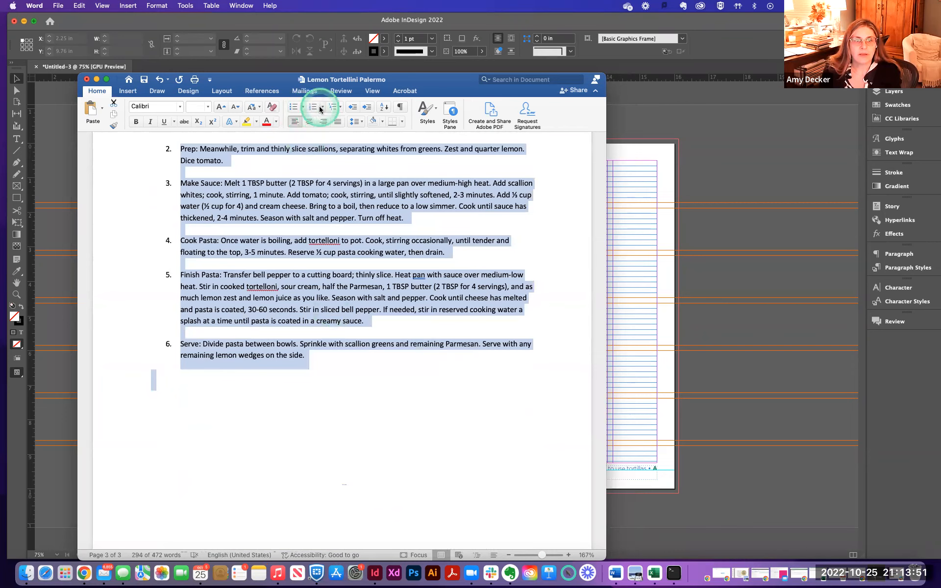
click(277, 125)
click(295, 123)
click(295, 123)
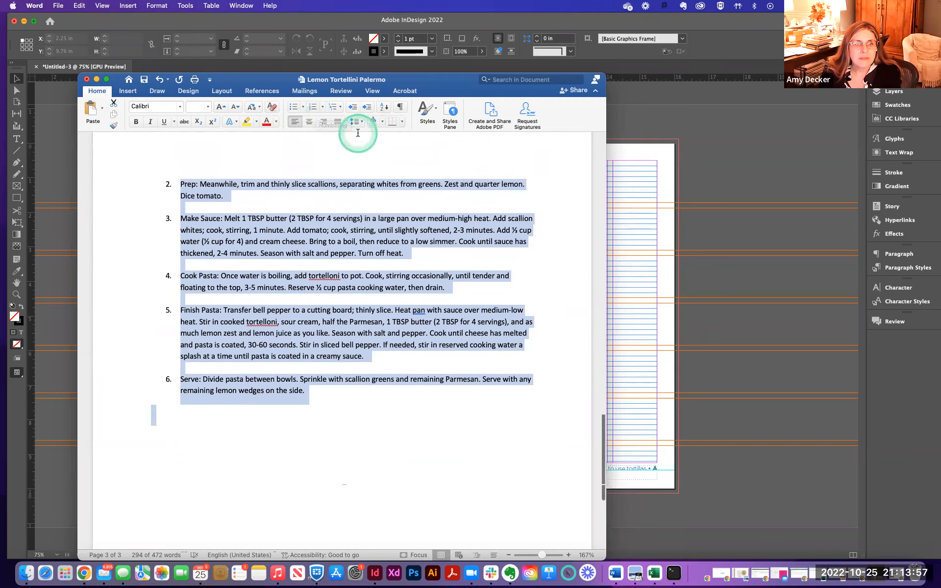
scroll(358, 135, up, 5)
scroll(358, 136, up, 6)
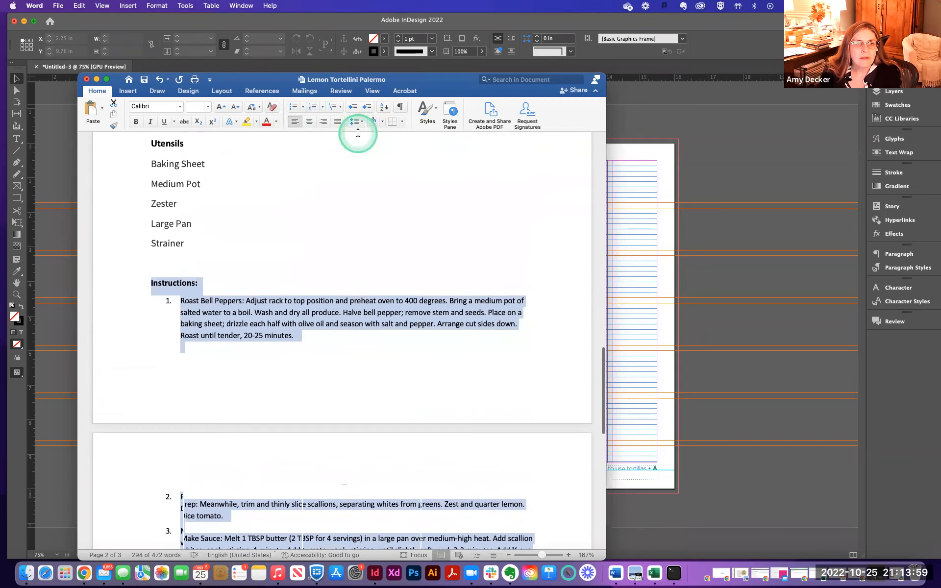
- Try other list, indent, line spacing and sort options on the selected instructions
click(353, 108)
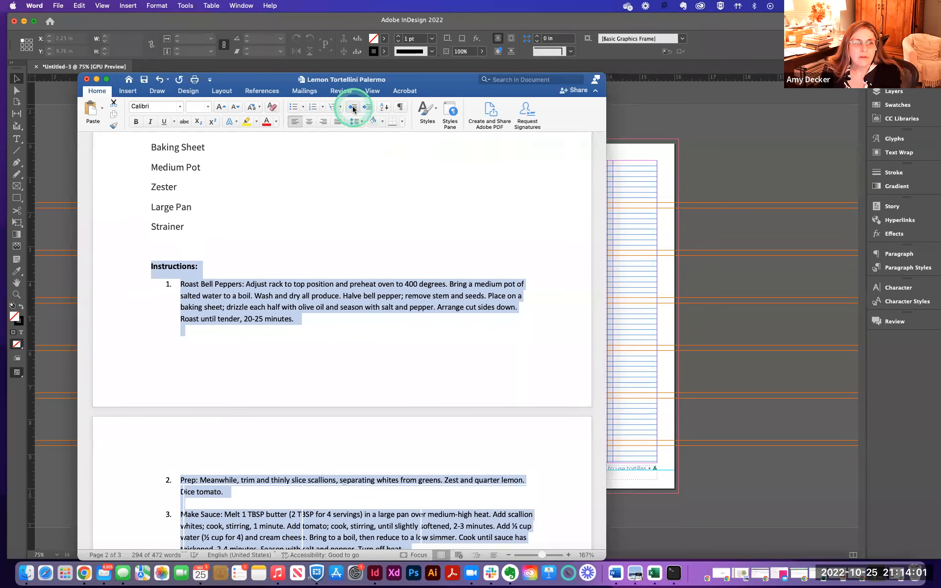
click(323, 108)
click(330, 147)
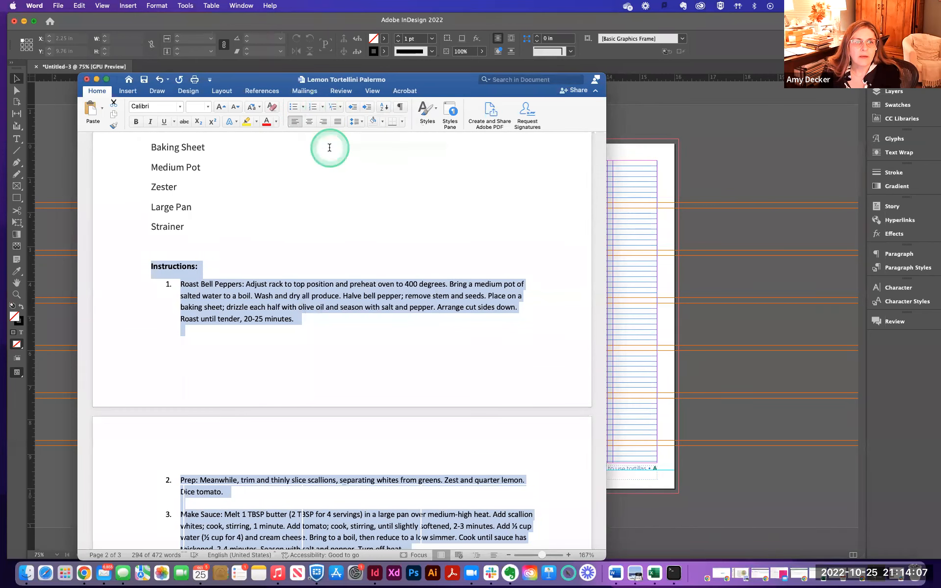
click(332, 107)
click(345, 198)
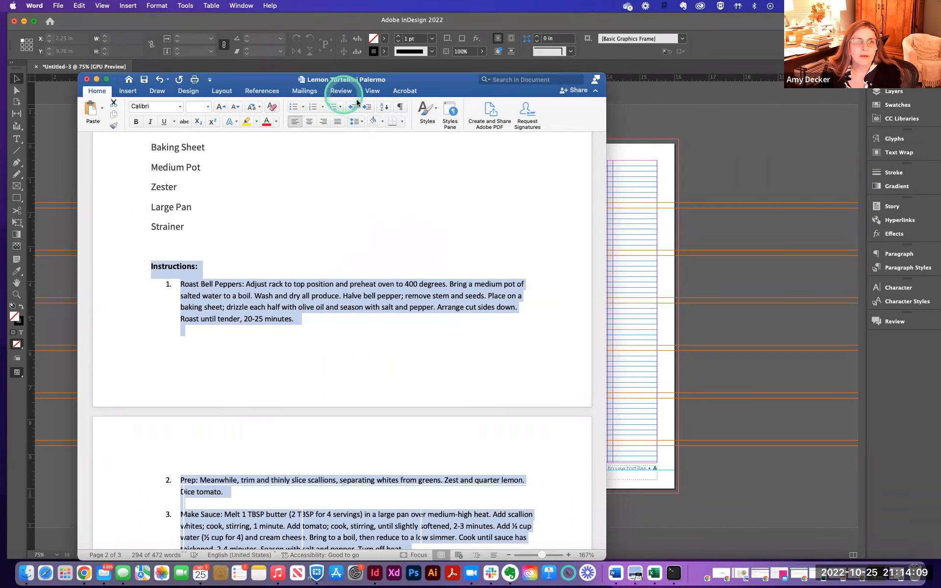
click(304, 107)
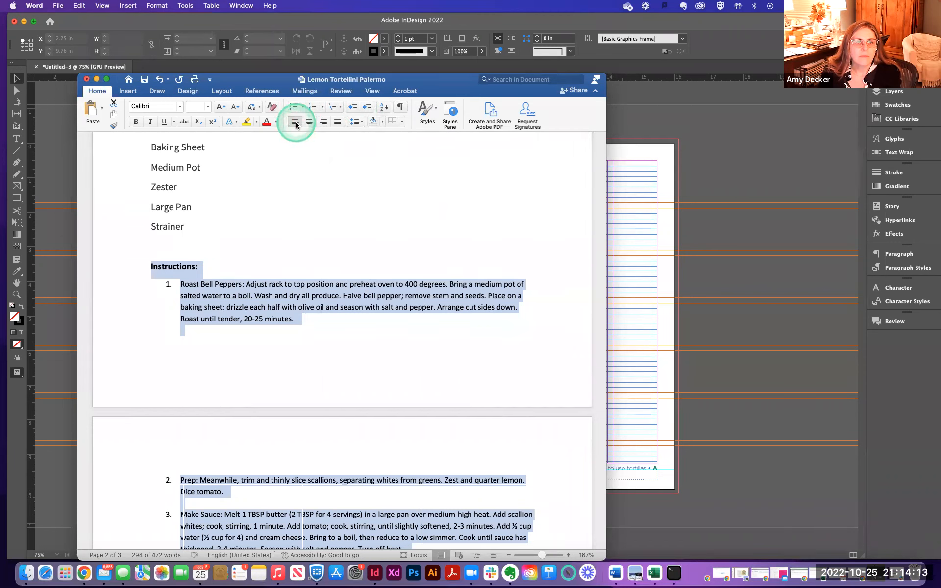
click(296, 121)
click(297, 122)
click(354, 124)
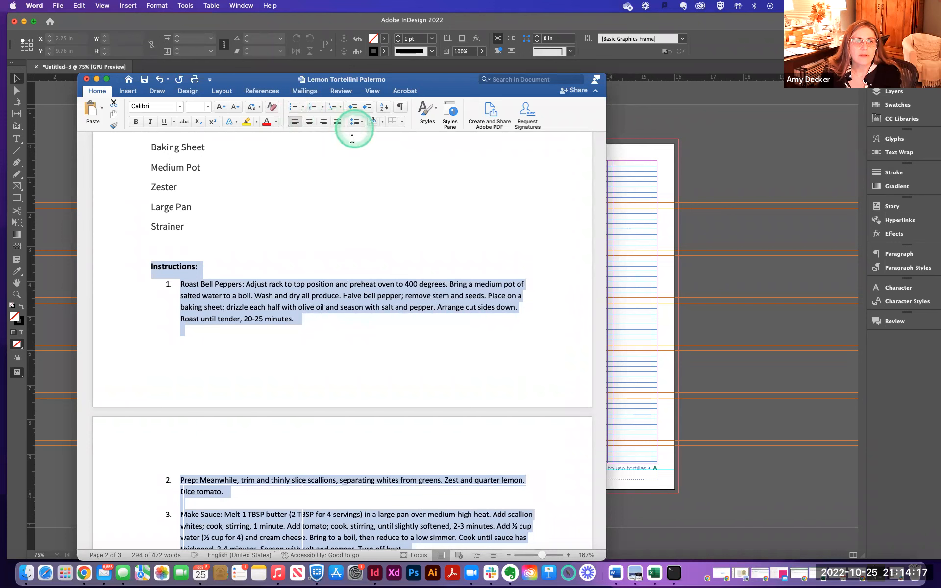
click(362, 124)
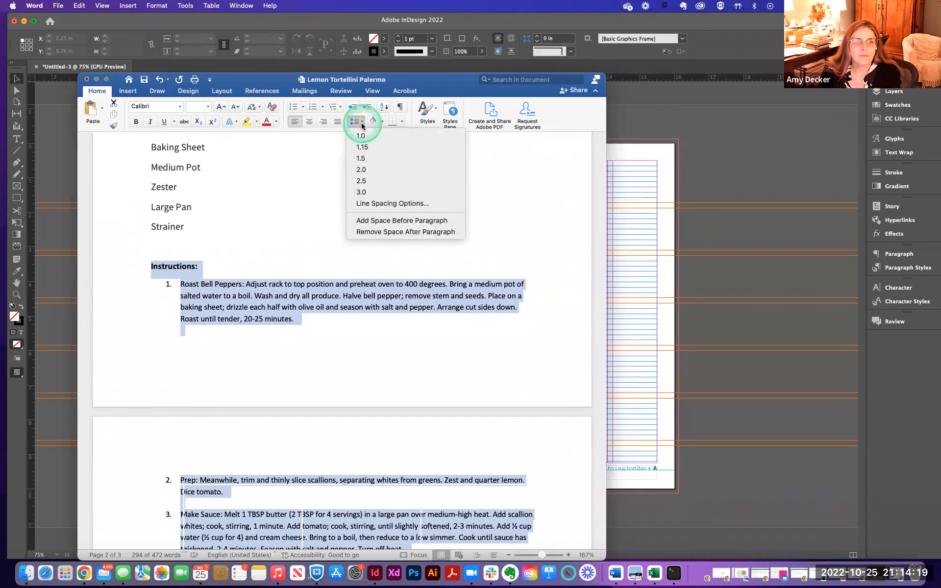
click(362, 125)
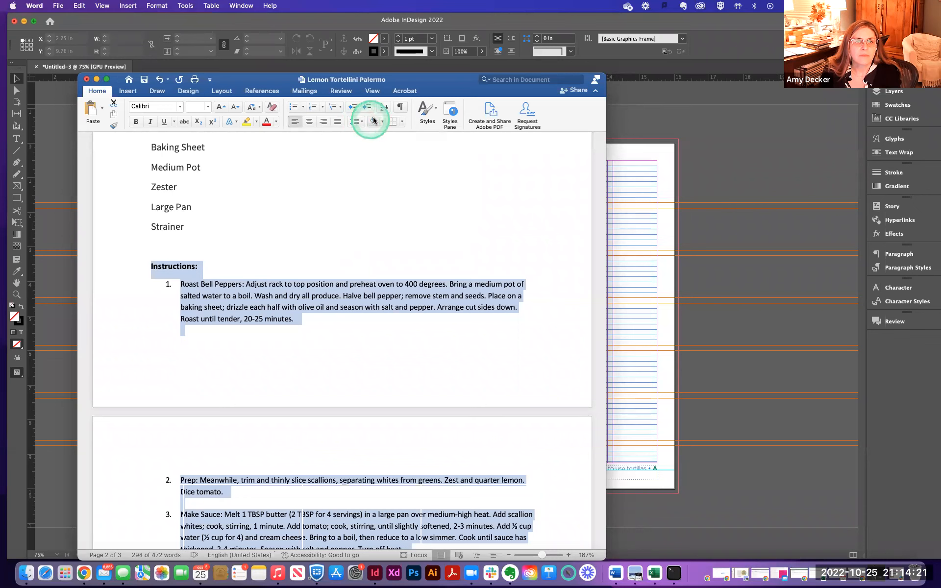
click(389, 109)
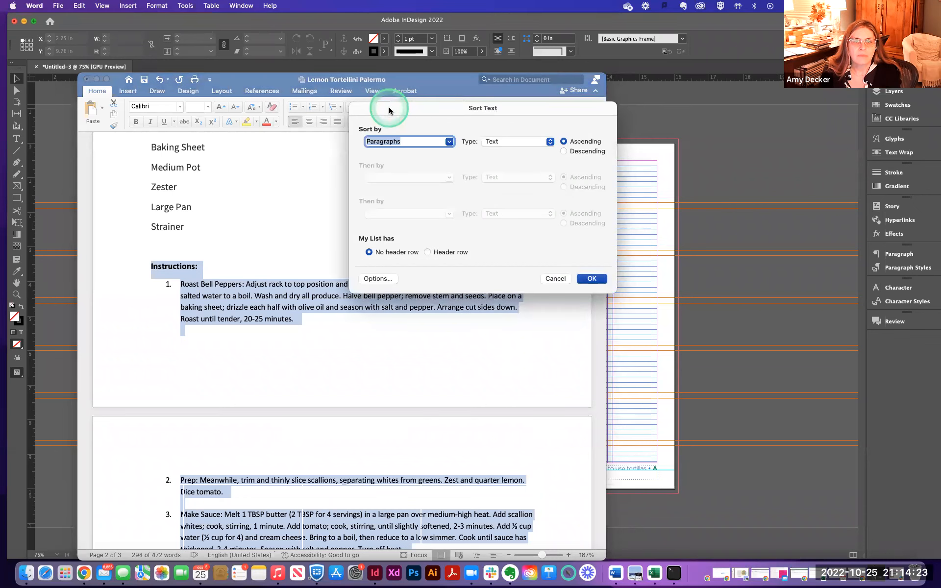
click(554, 278)
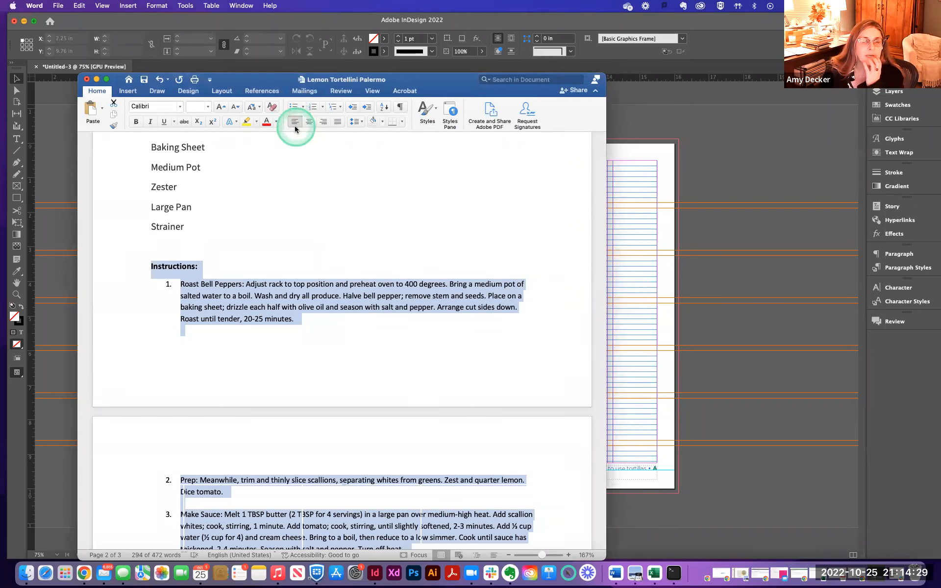
- Clear all formatting from the selected Instructions heading and steps
click(451, 114)
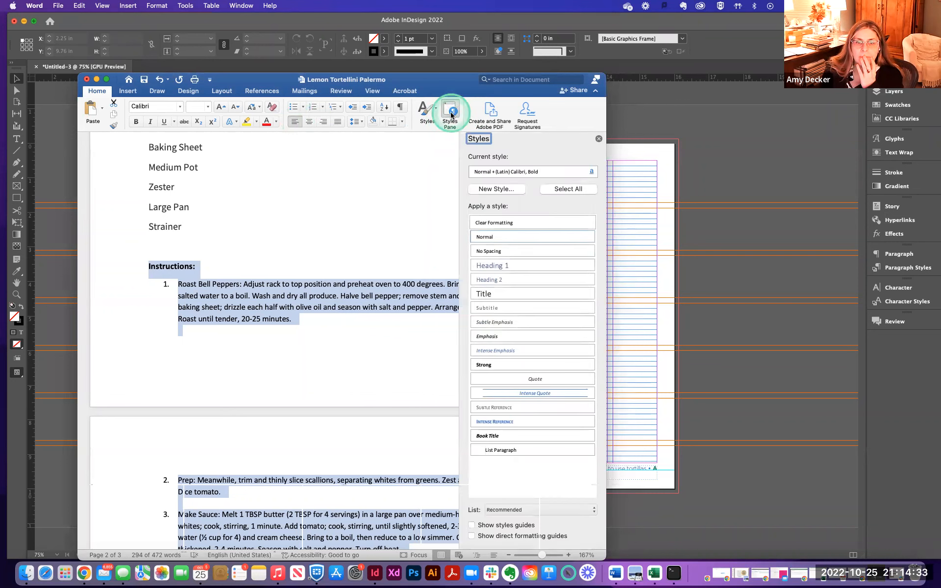
click(491, 224)
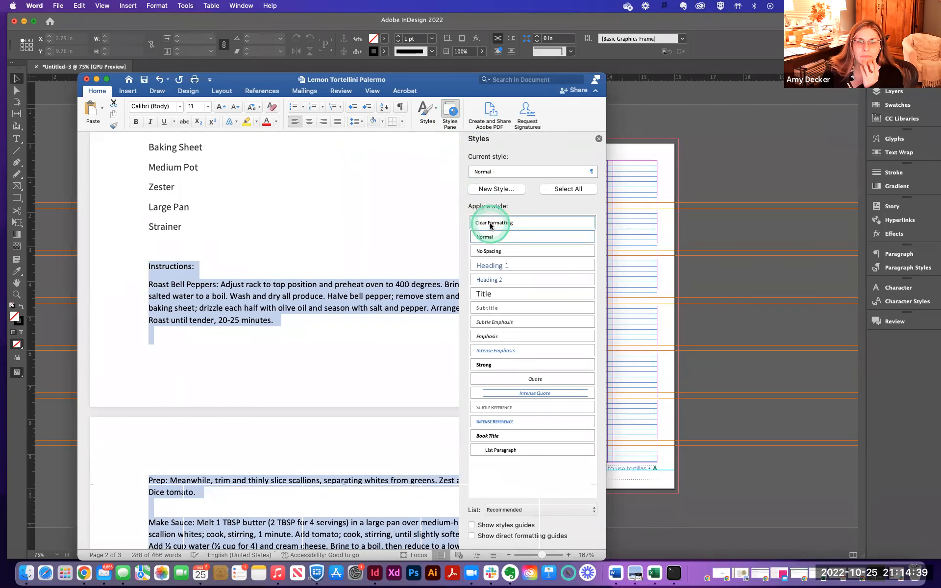
click(363, 231)
click(294, 238)
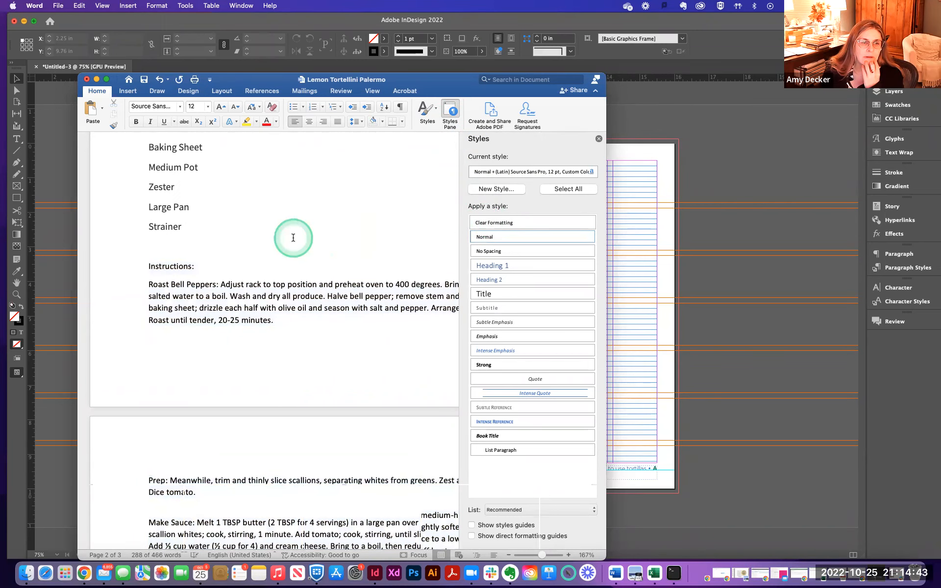
scroll(293, 237, down, 5)
scroll(293, 238, down, 2)
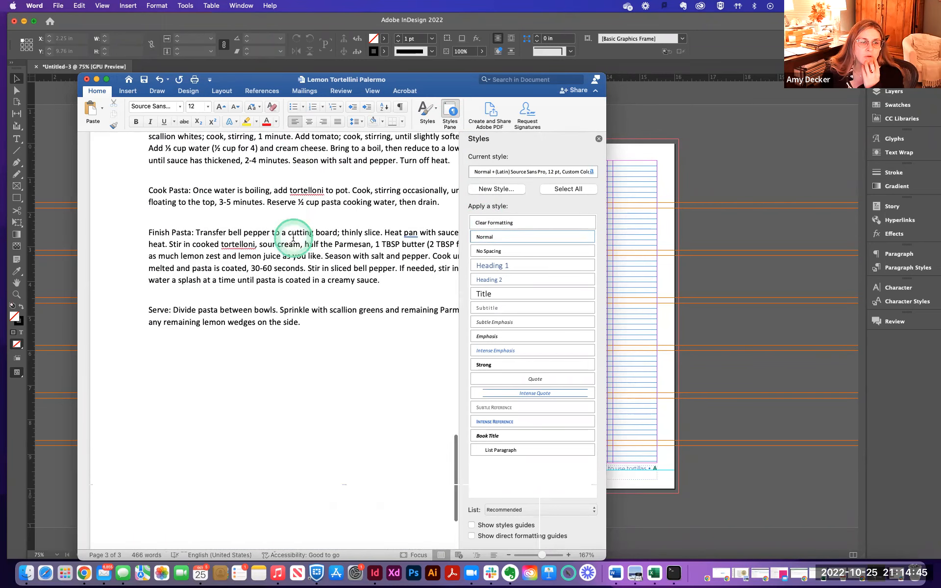
- Select the whole document and clear all of its formatting
scroll(293, 237, up, 6)
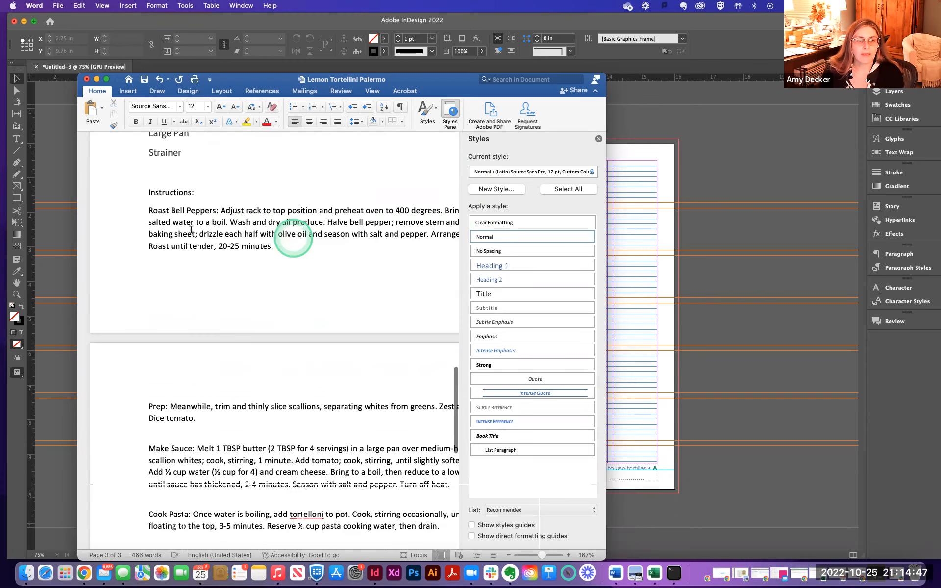
scroll(193, 229, up, 3)
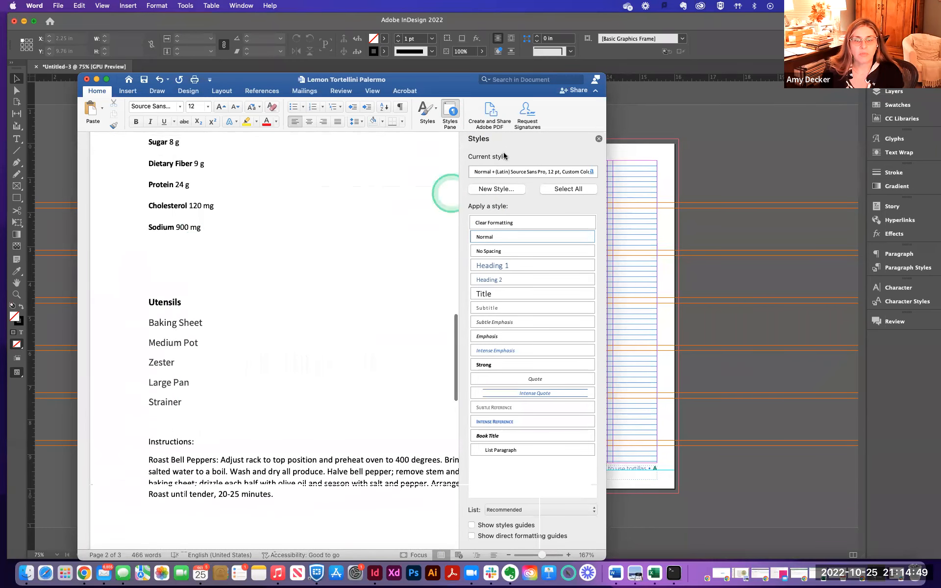
click(599, 140)
click(364, 197)
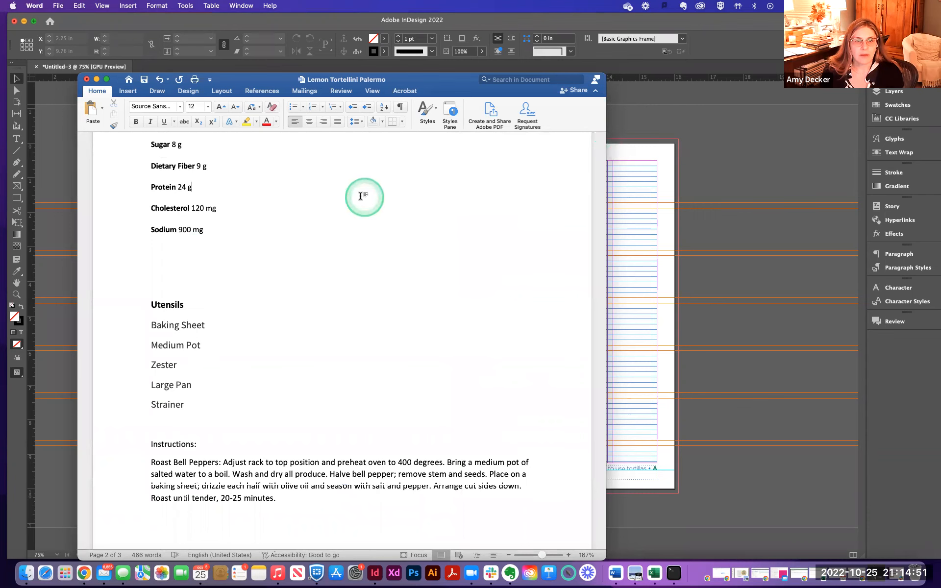
click(357, 197)
scroll(357, 196, up, 10)
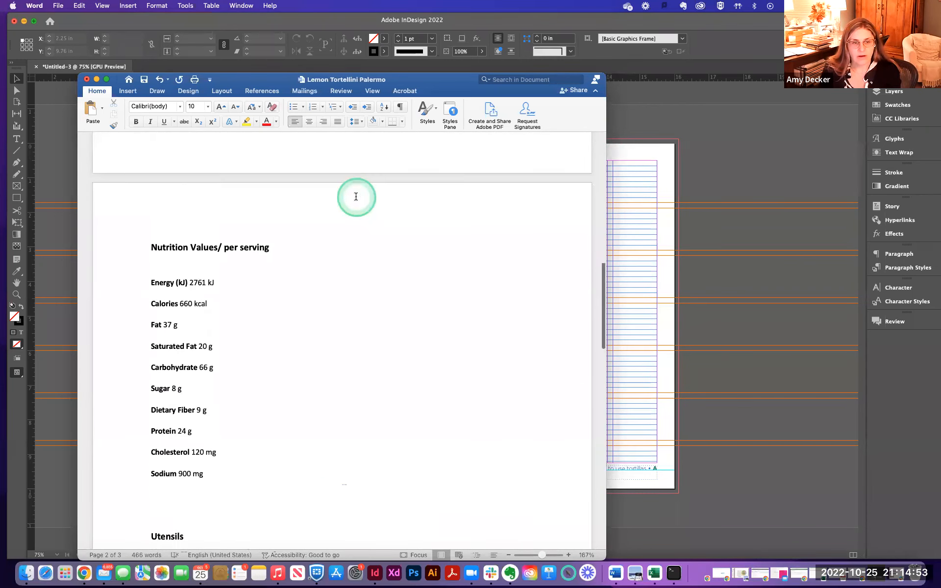
scroll(357, 196, up, 5)
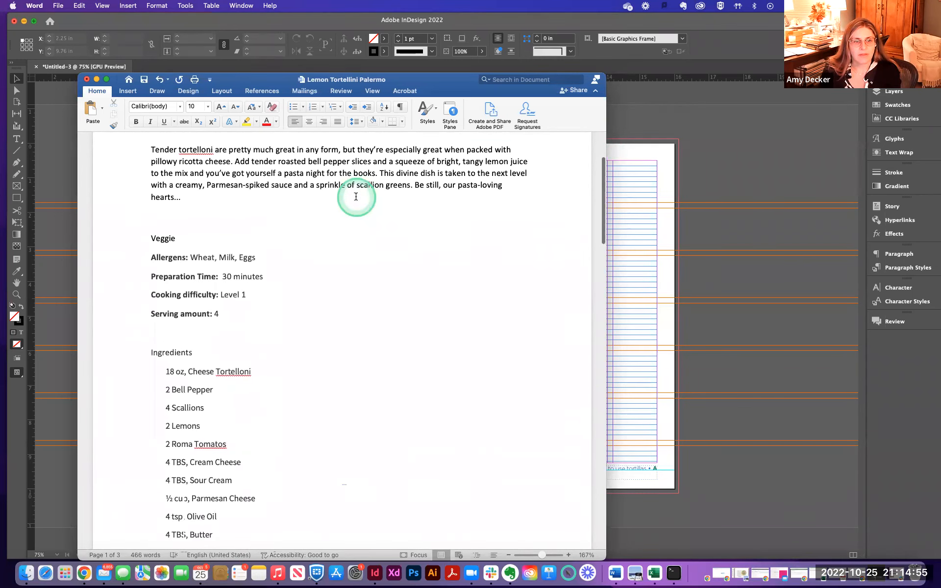
key(super+a)
click(458, 116)
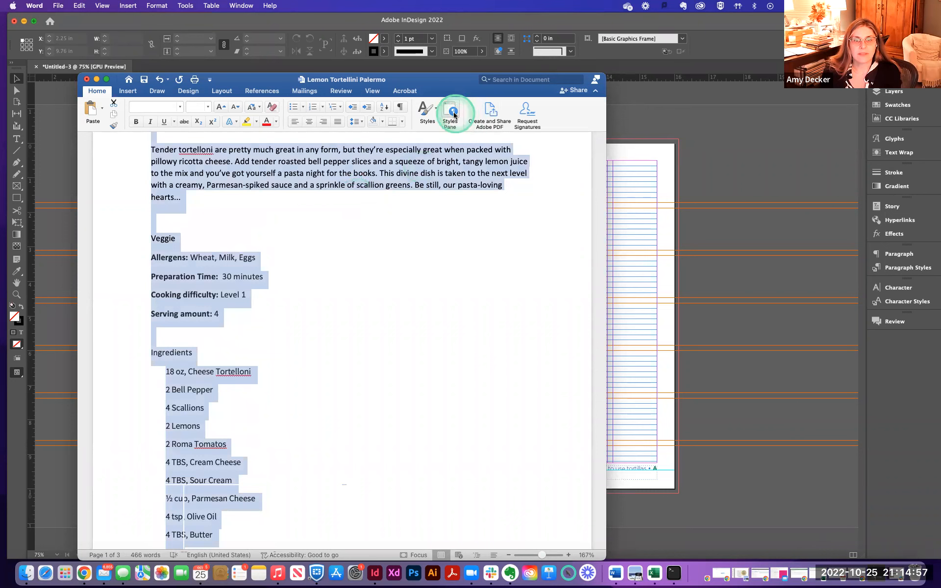
click(483, 223)
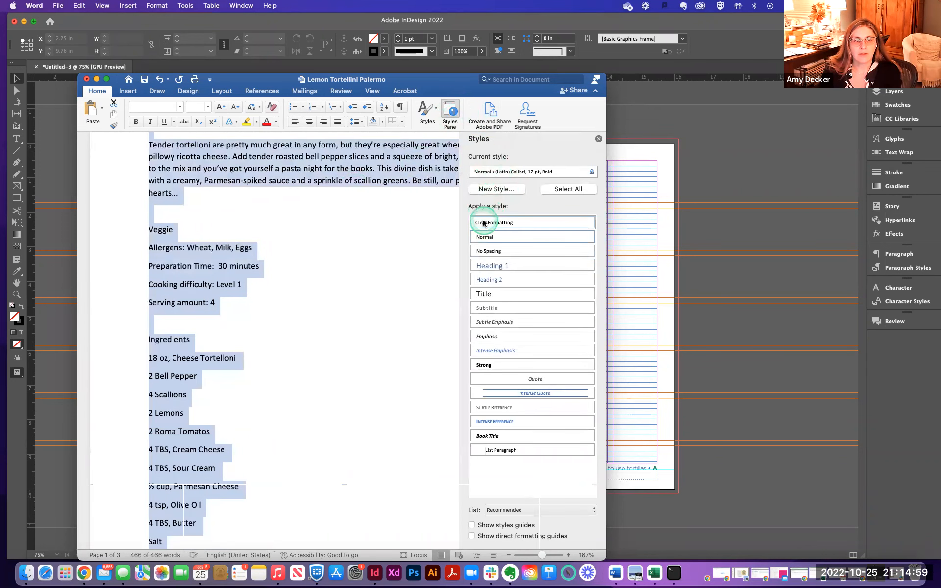
- Review the cleaned-up recipe text from top to bottom
scroll(384, 230, up, 3)
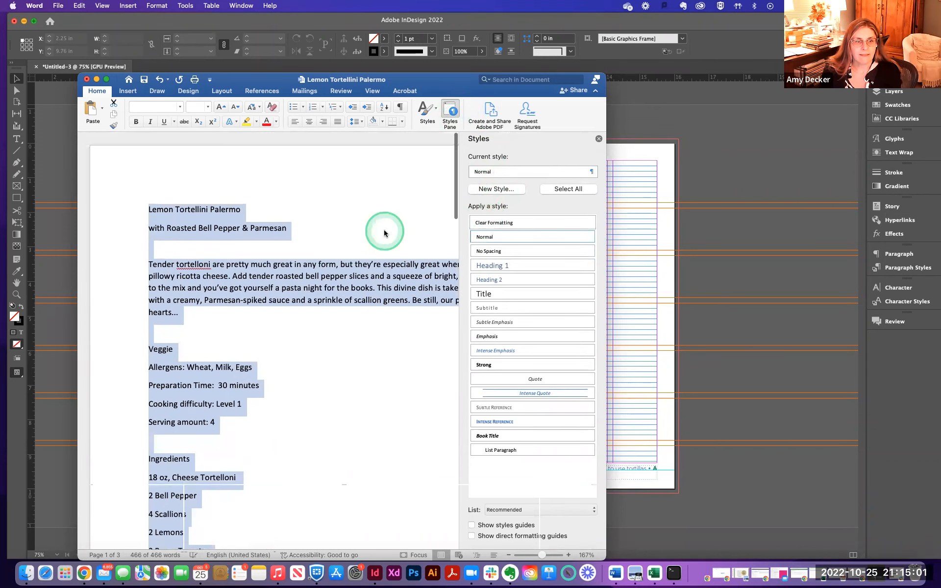
click(384, 231)
scroll(384, 232, down, 2)
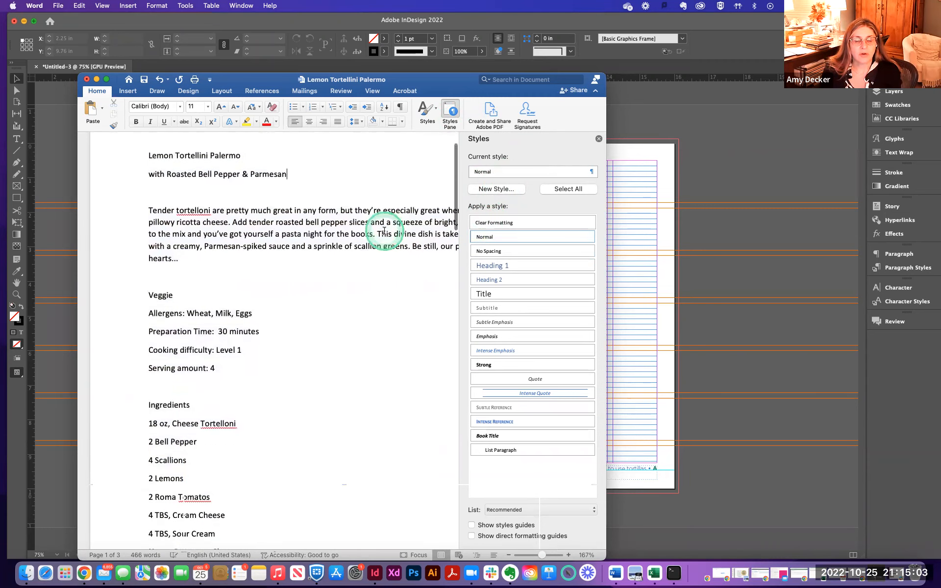
scroll(384, 231, down, 2)
scroll(377, 236, up, 1)
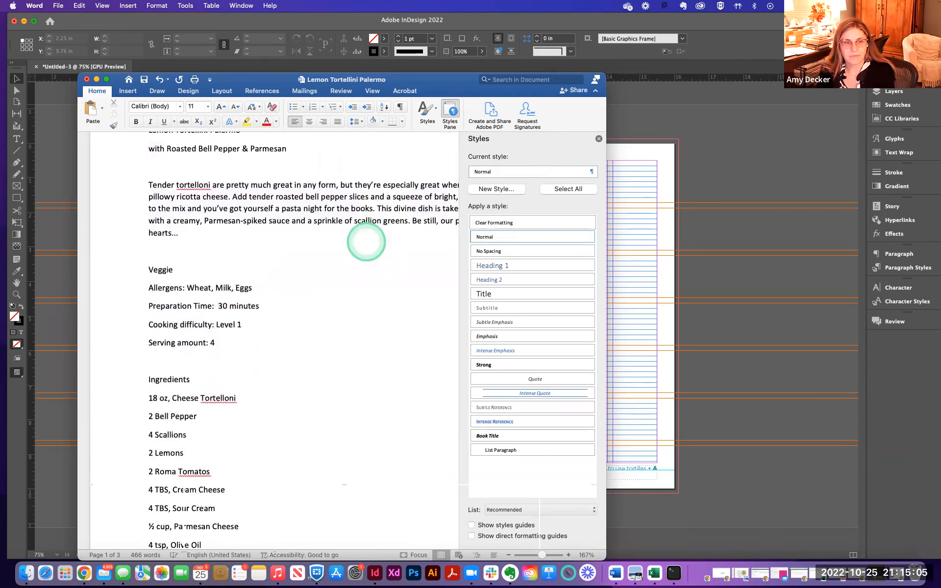
scroll(366, 242, up, 3)
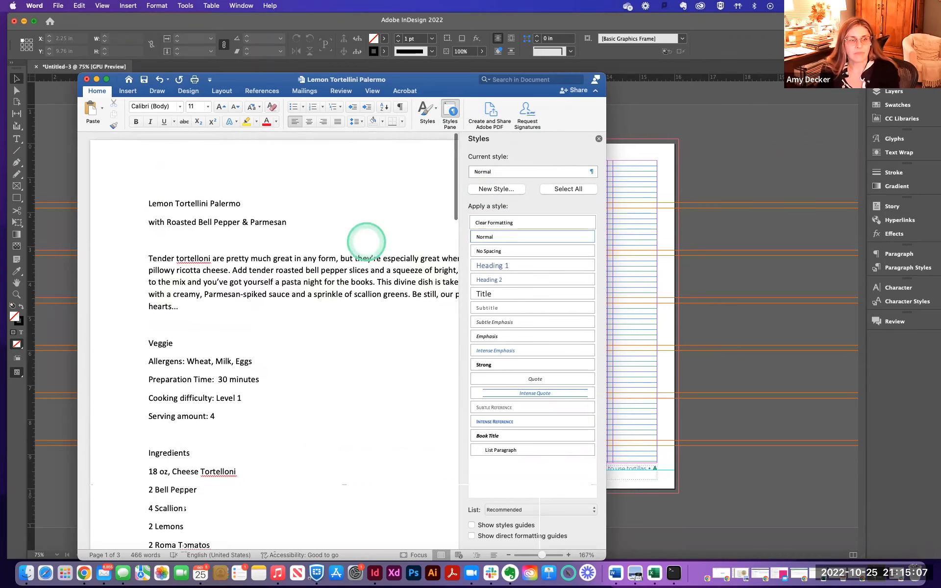
scroll(367, 239, down, 1)
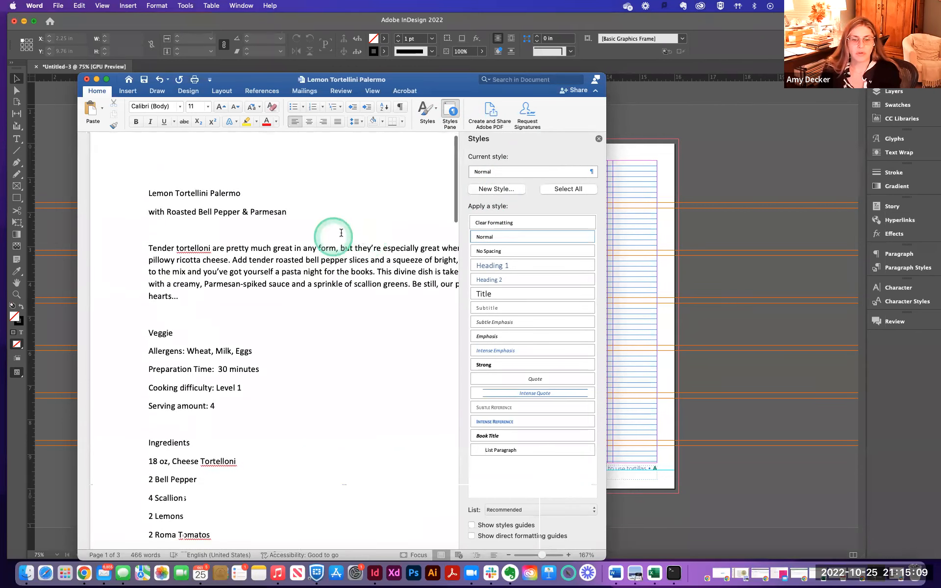
click(449, 113)
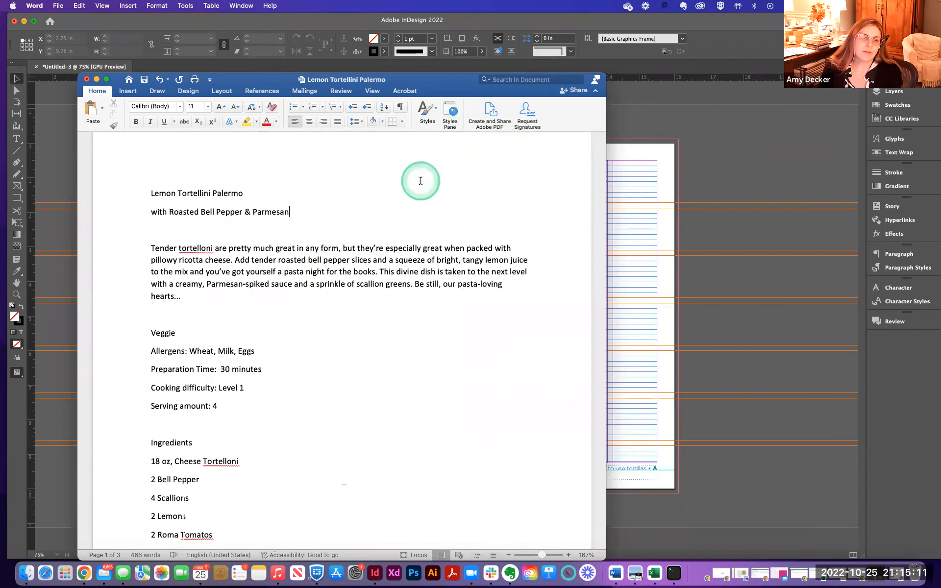
scroll(420, 182, down, 20)
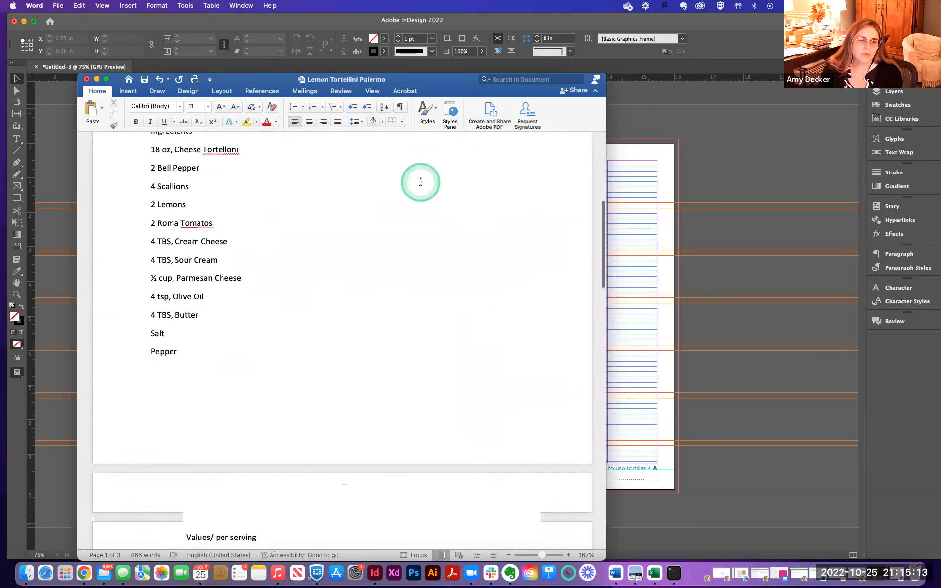
scroll(420, 182, down, 20)
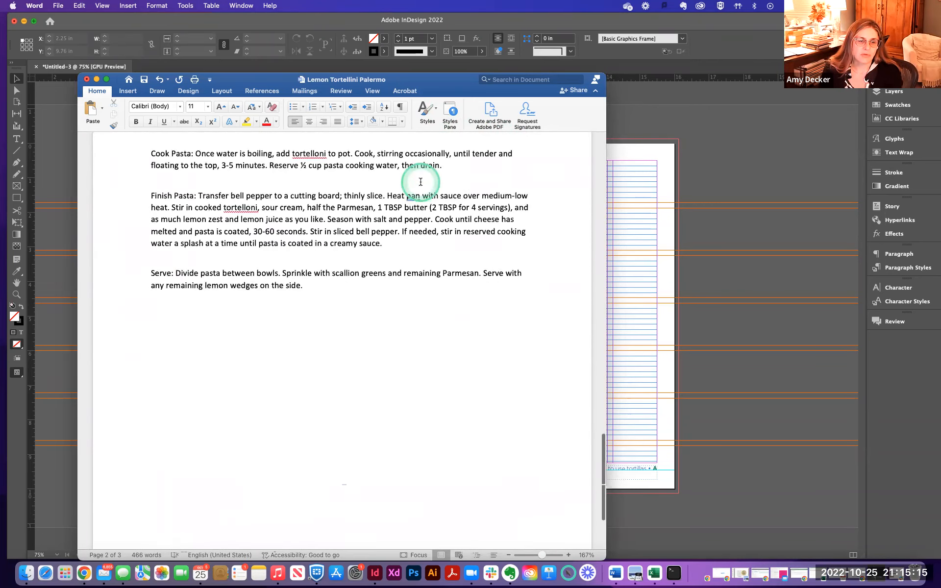
scroll(420, 182, up, 20)
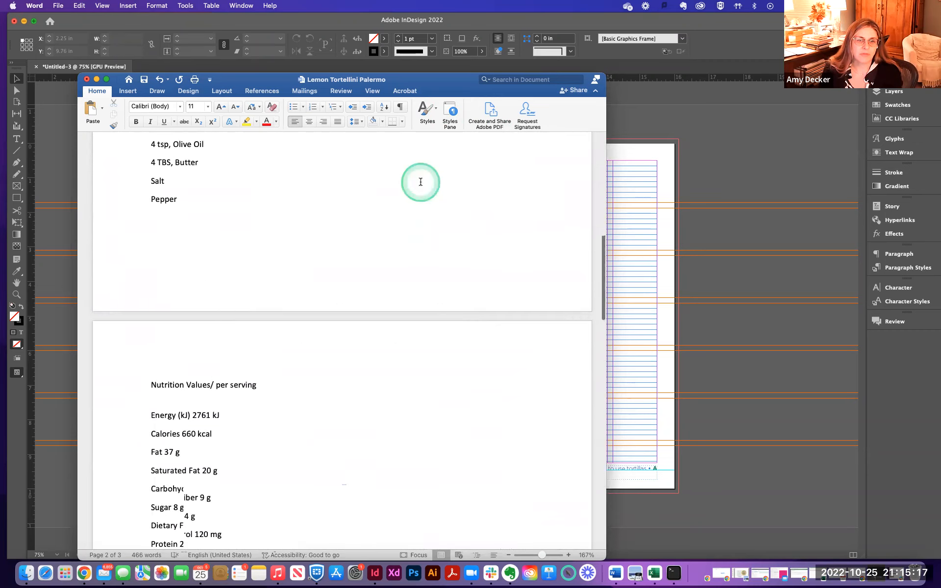
- Select the recipe title, subtitle and introduction paragraph, then switch to InDesign
click(319, 226)
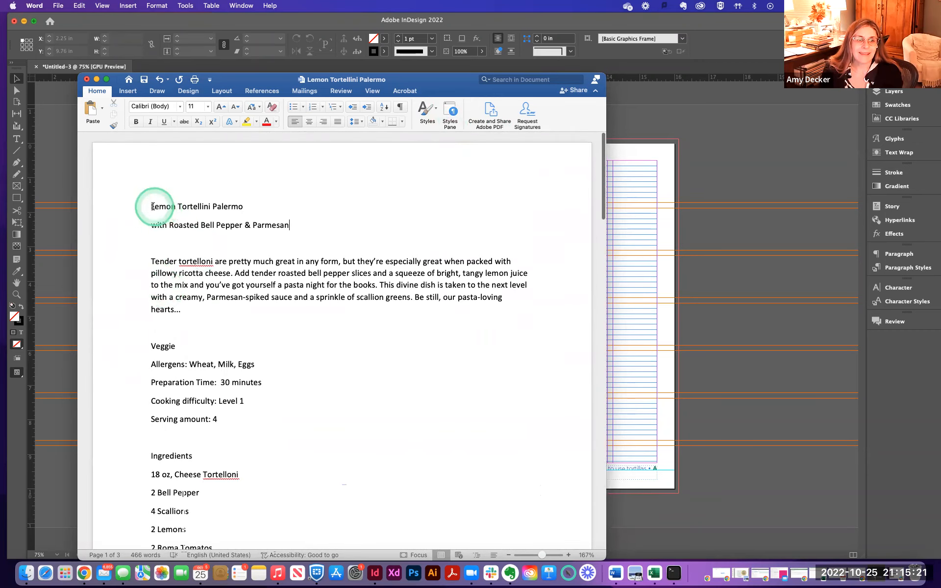
drag(150, 206, 338, 315)
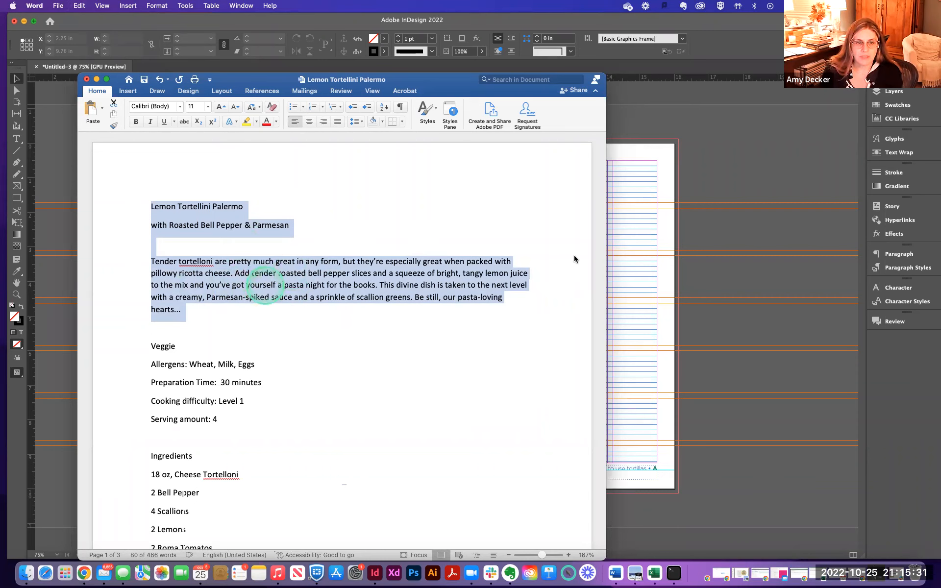
click(633, 255)
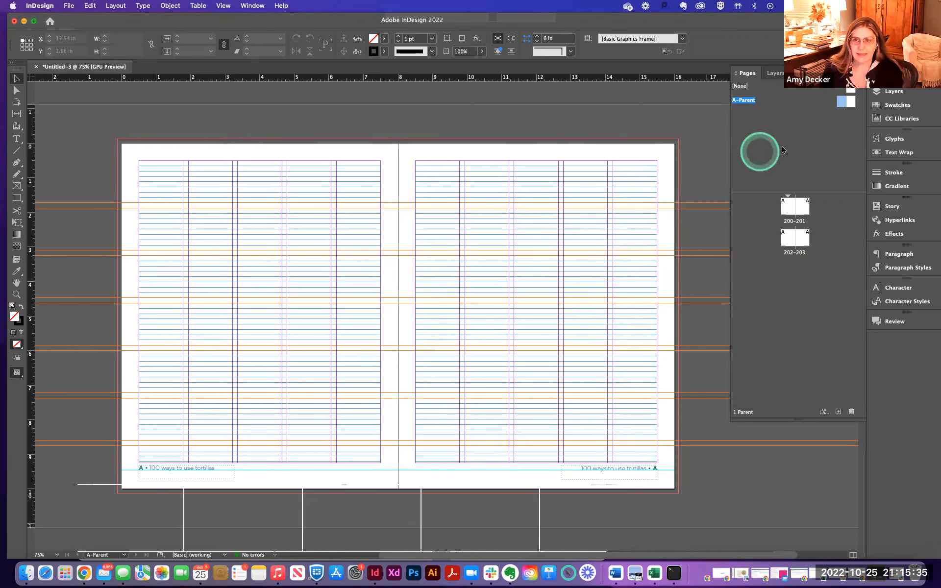
- Open spread 200–201, draw a text frame on the left page with the Type tool and paste the text
double_click(790, 206)
drag(560, 226, 381, 204)
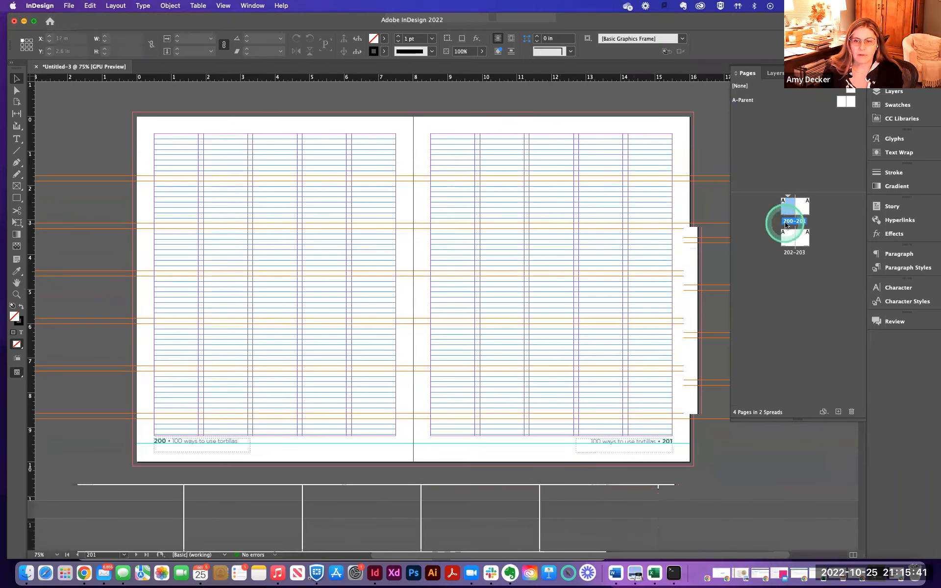
click(342, 298)
click(265, 246)
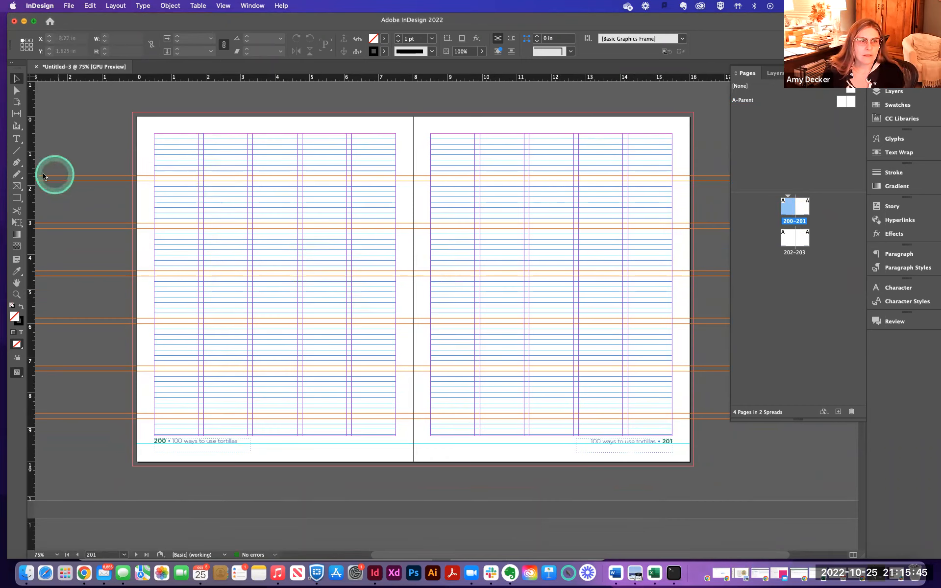
click(16, 138)
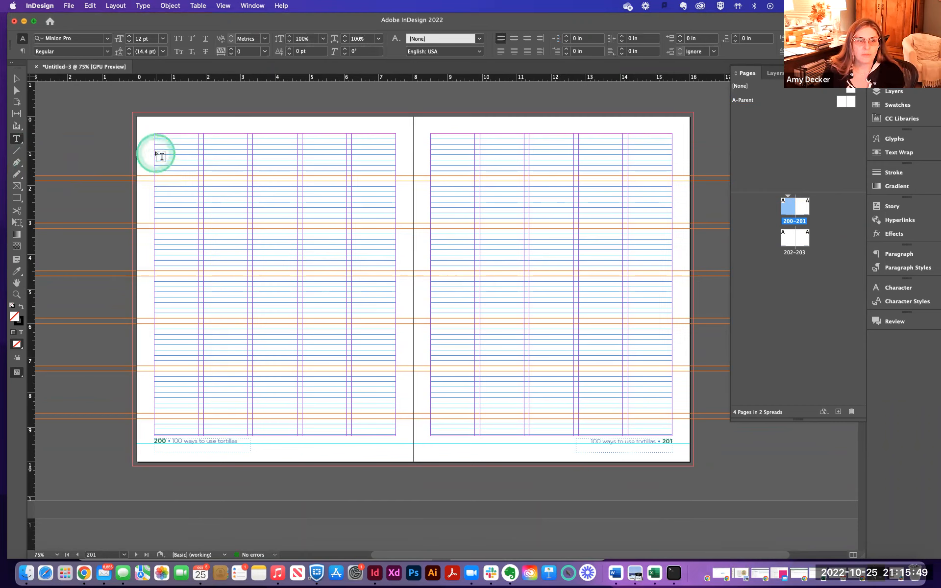
drag(155, 153, 346, 270)
key(super+v)
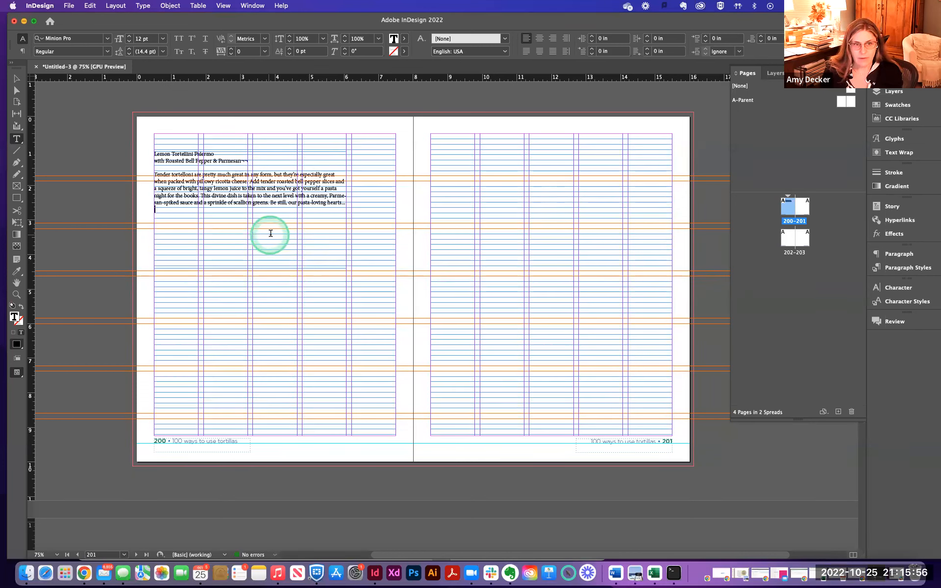
- Move the pasted text frame onto the right page, at about X 8.54 in and Y 2.62 in
click(16, 78)
drag(233, 199, 506, 254)
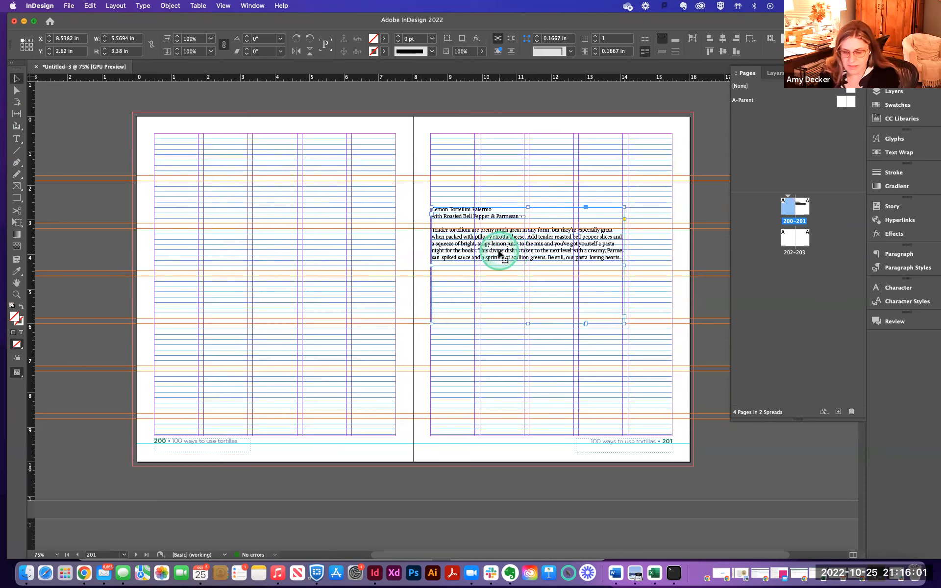
key(super+equal)
key(super+equal)
key(super+equal)
key(super+equal)
key(super+equal)
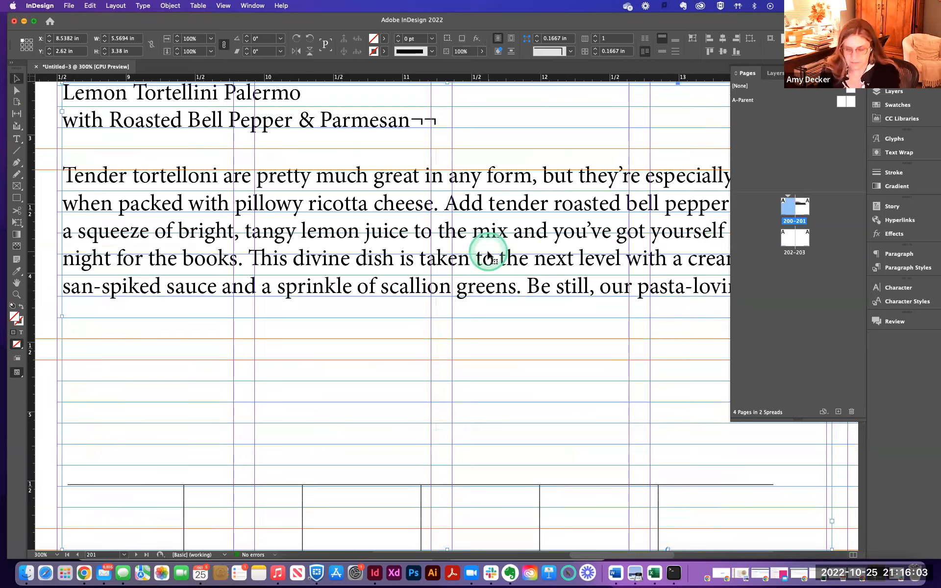
key(super+minus)
key(super+minus)
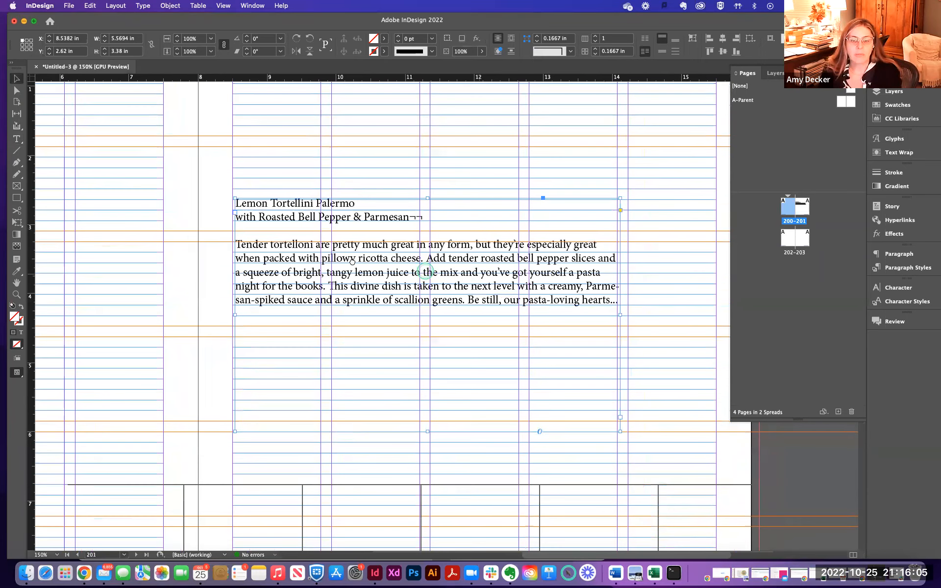
drag(460, 275, 352, 261)
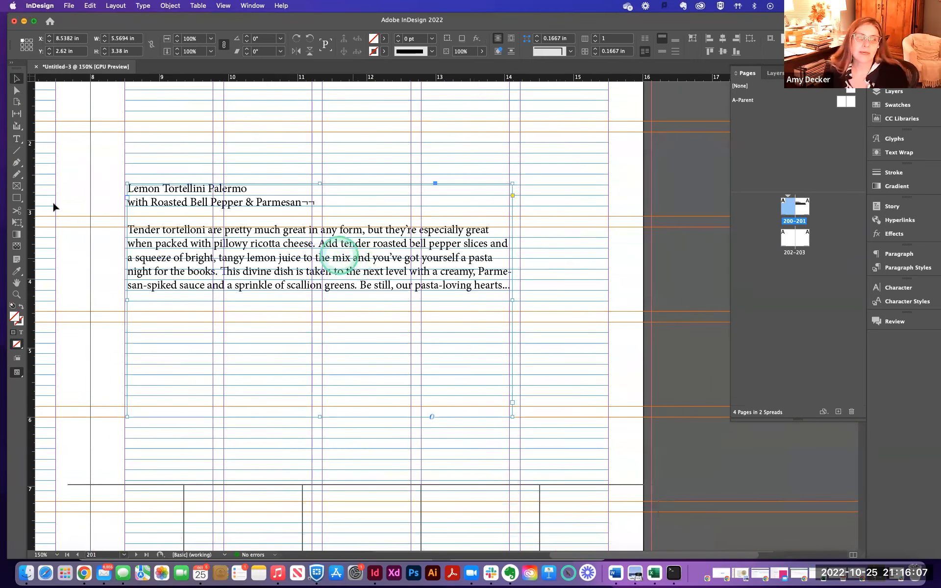
- Set the font of the title line Lemon Tortellini Palermo to Kefa
click(16, 138)
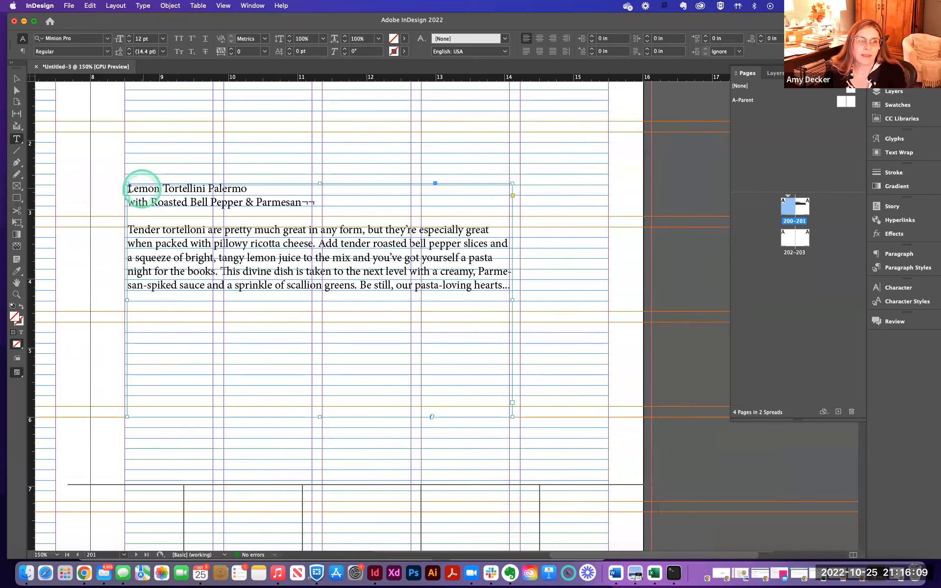
drag(127, 189, 265, 190)
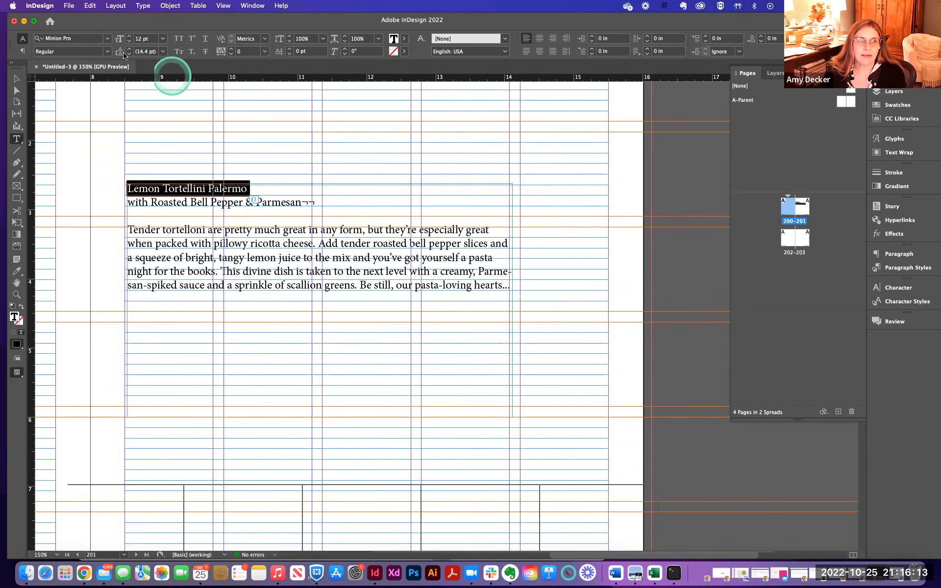
click(107, 39)
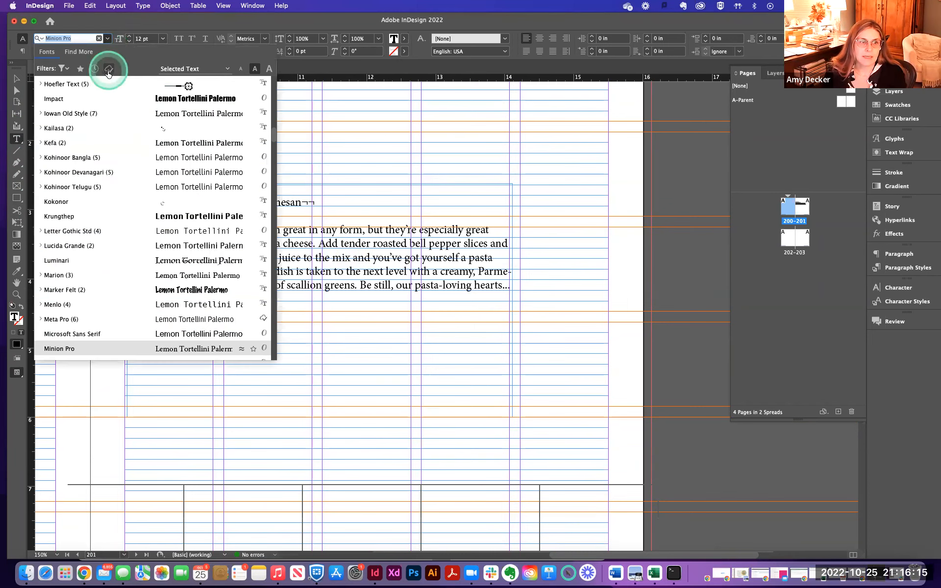
click(161, 147)
scroll(128, 150, left, 3)
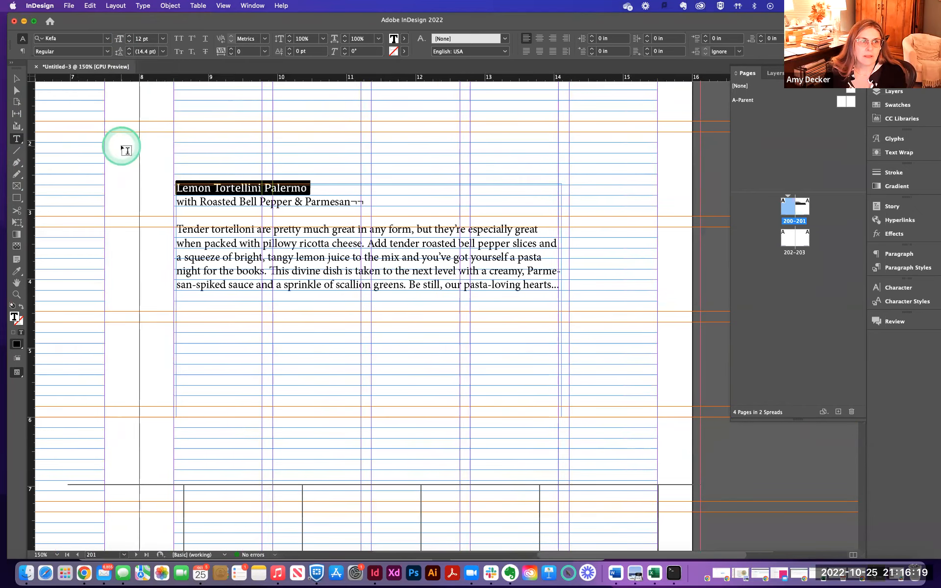
- Select the subtitle line and set its font to Kefa Regular
drag(178, 202, 377, 202)
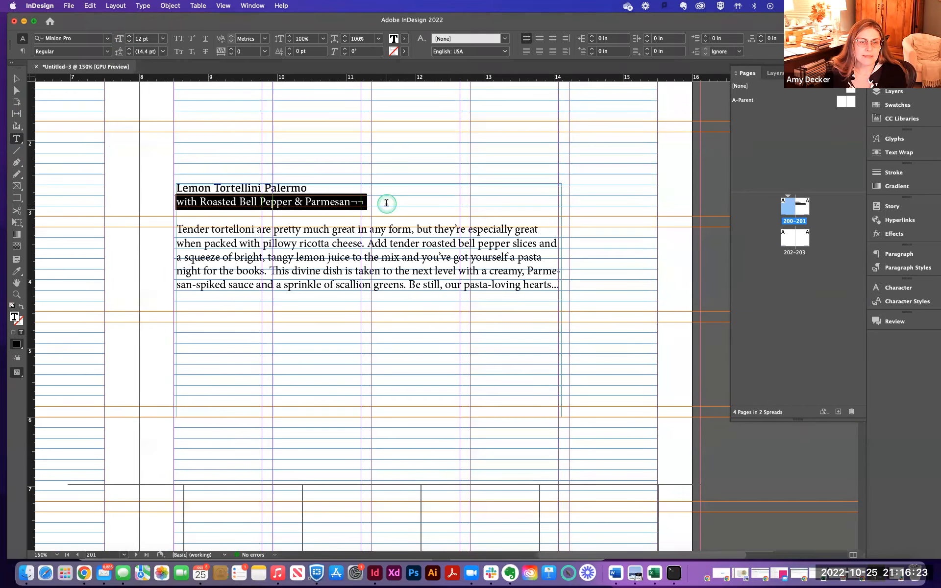
click(108, 52)
click(108, 38)
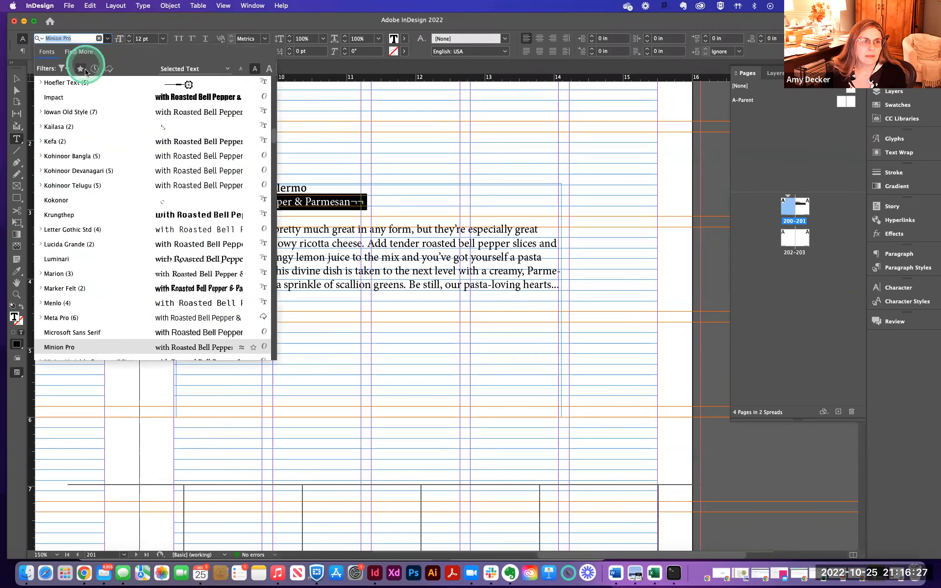
click(76, 142)
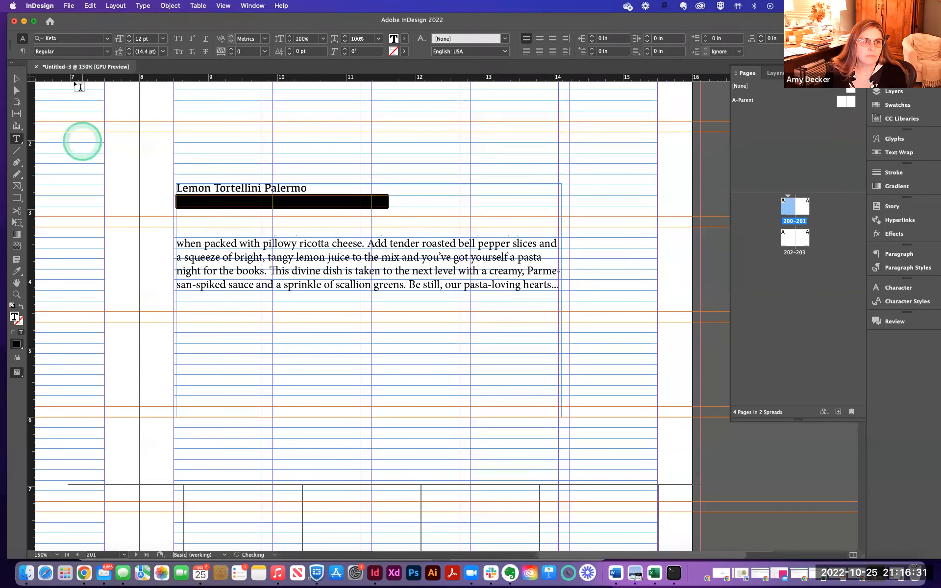
click(107, 52)
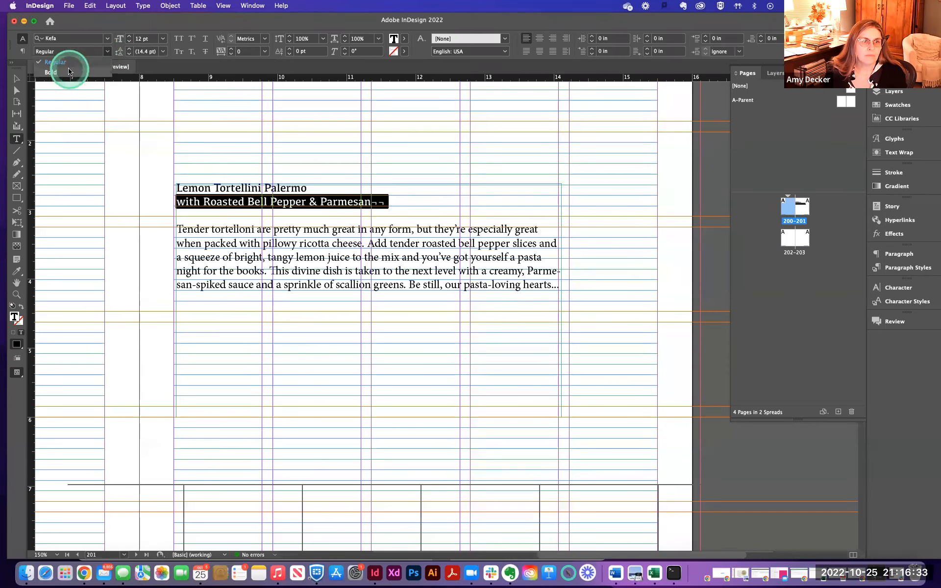
click(71, 55)
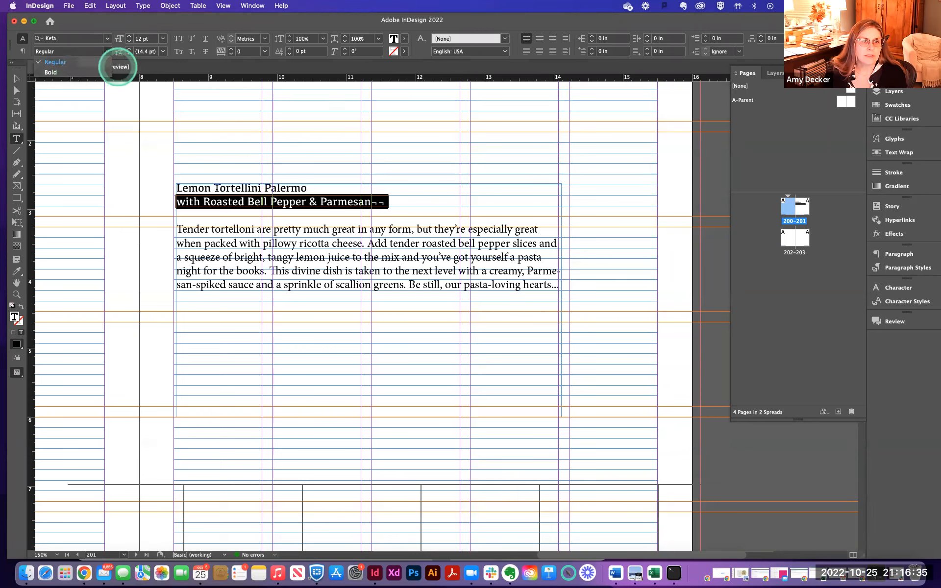
- Set the title line's font to Gotham
triple_click(218, 190)
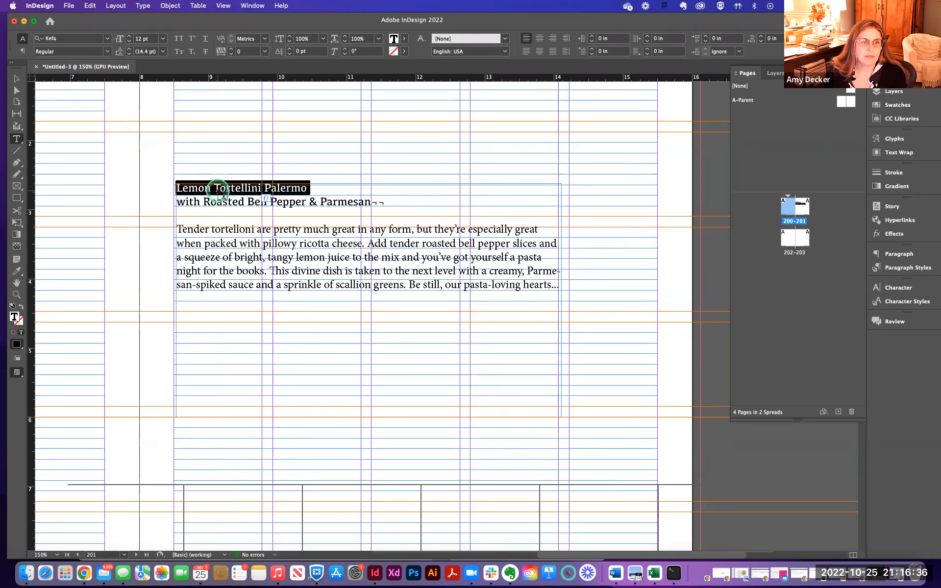
click(108, 39)
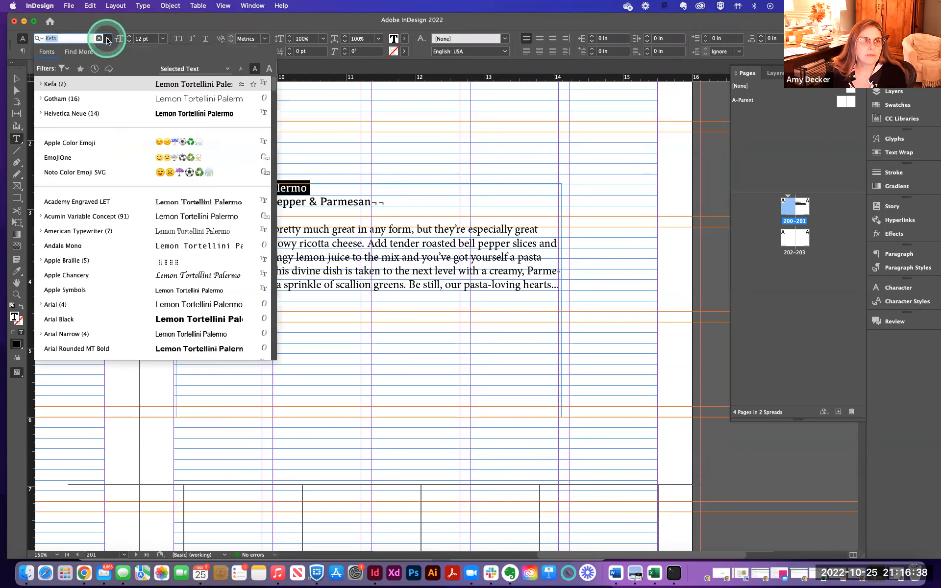
click(91, 100)
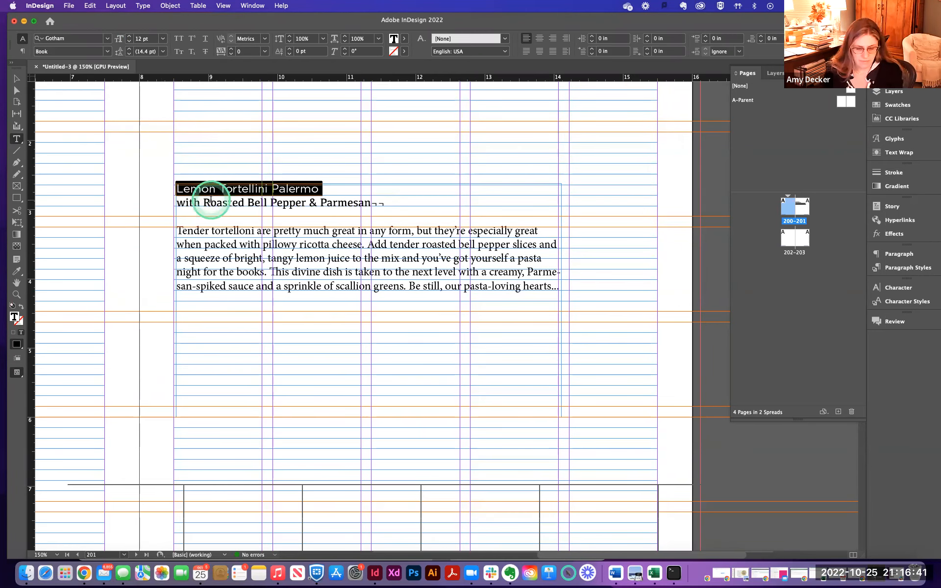
- Select all the text in the frame and set its font to Gotham
key(super+a)
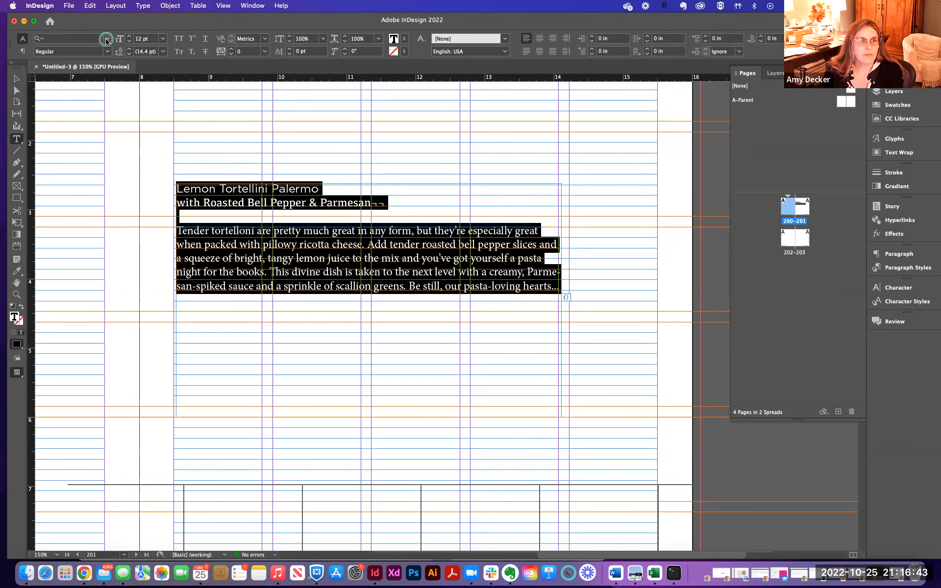
click(107, 39)
click(74, 81)
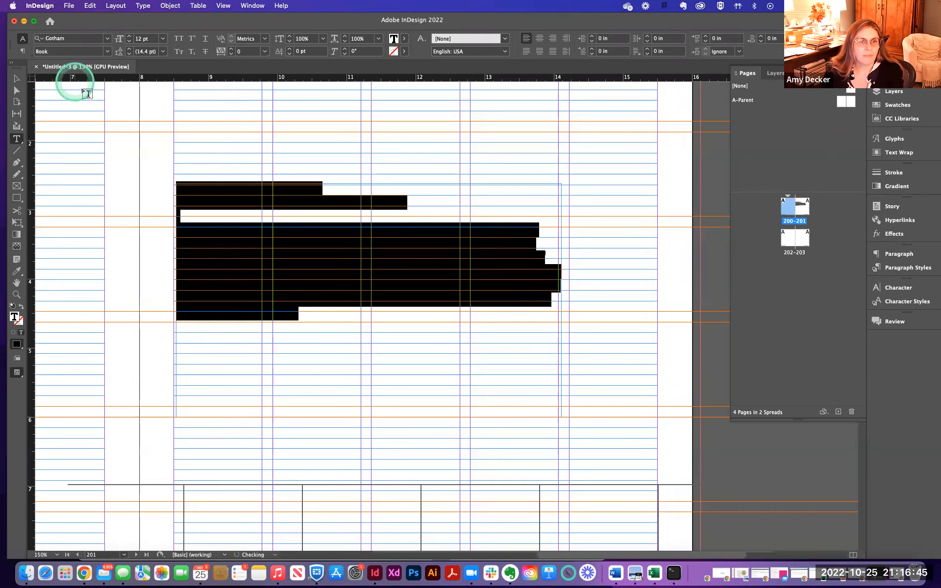
- Set the title Lemon Tortellini Palermo to the Gotham Black style
click(225, 186)
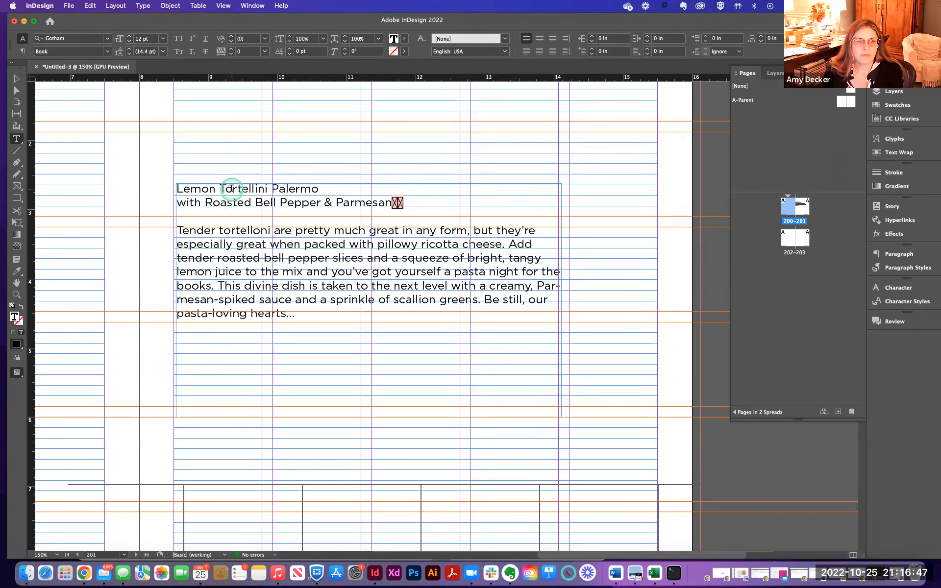
double_click(232, 189)
drag(320, 190, 162, 187)
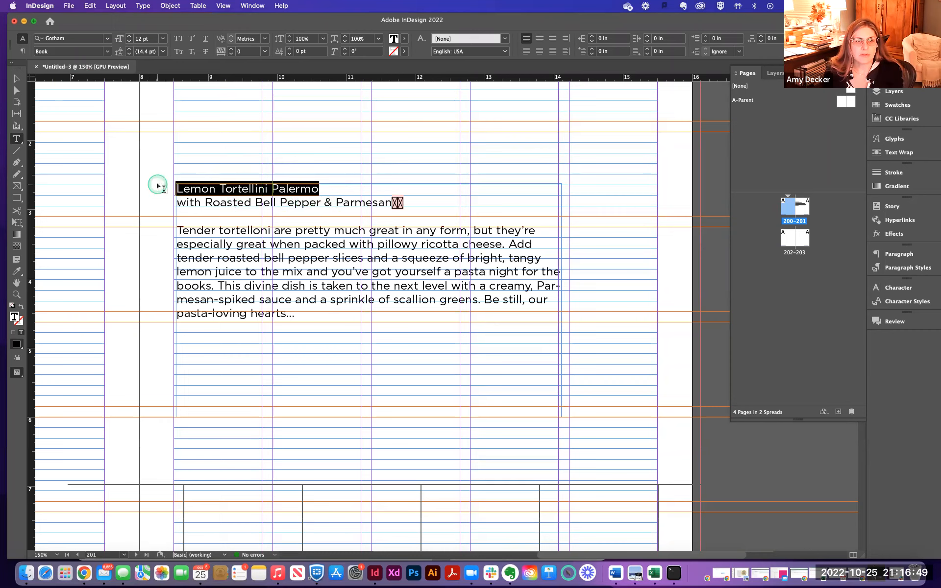
click(107, 51)
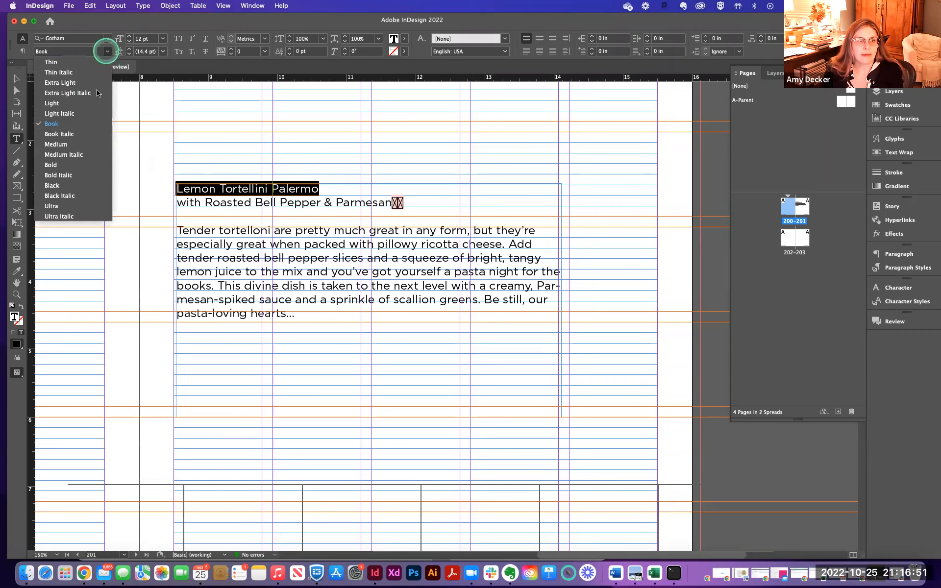
click(78, 186)
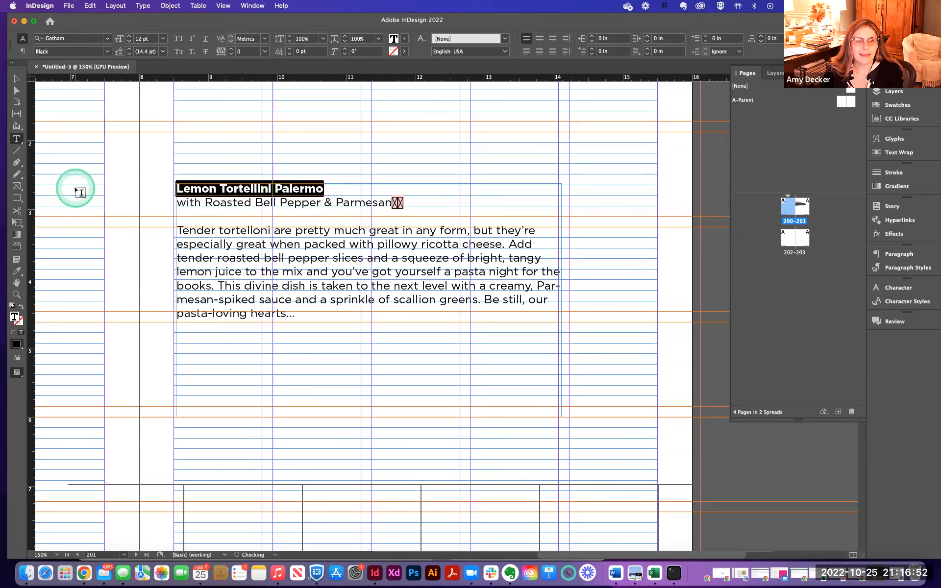
- Set the subtitle line to the Bold Italic style
triple_click(231, 203)
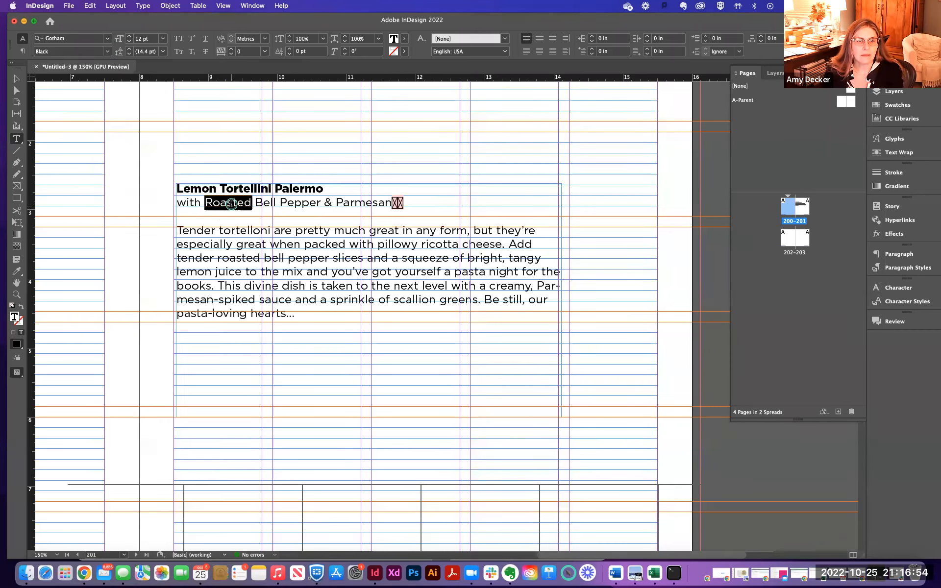
click(106, 51)
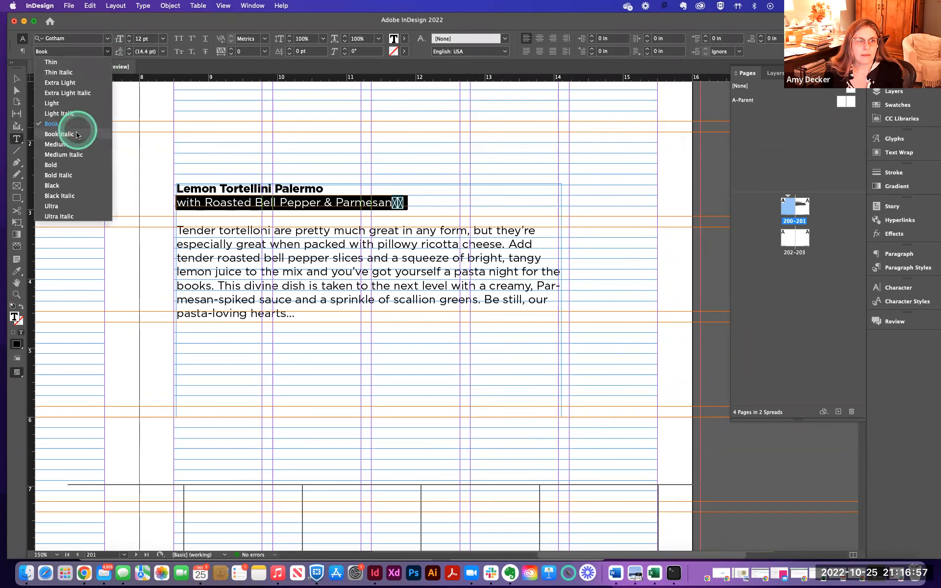
click(72, 175)
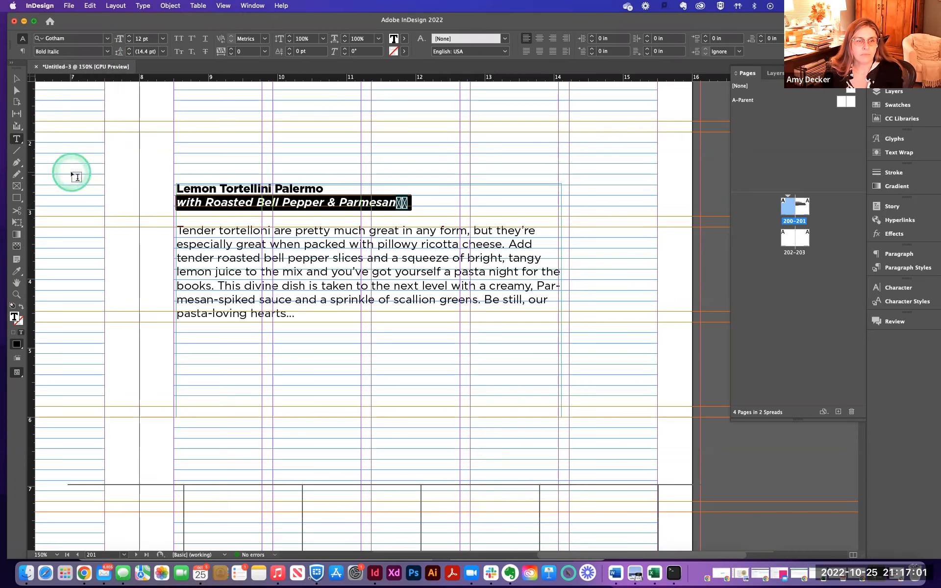
- Remove the stray characters at the end of the subtitle
click(398, 204)
click(399, 203)
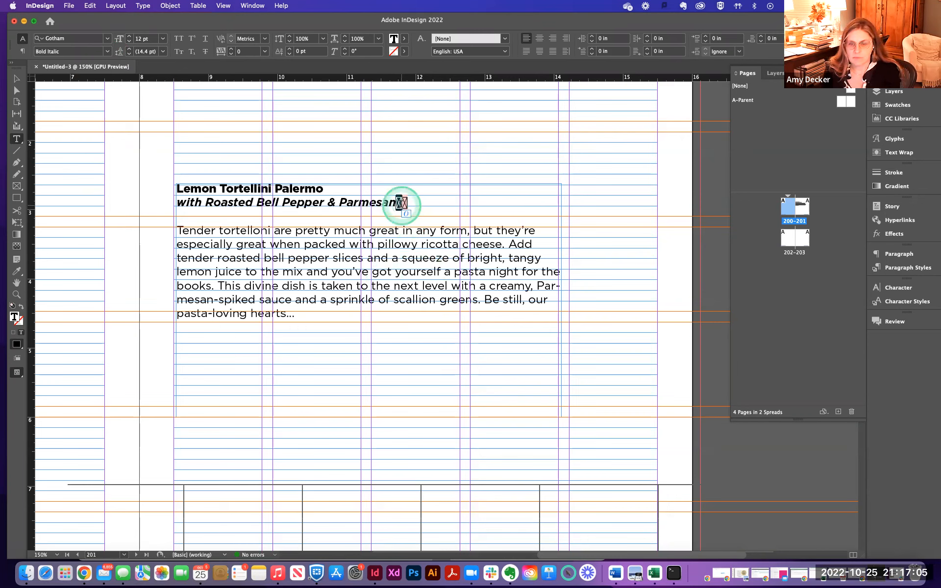
click(404, 205)
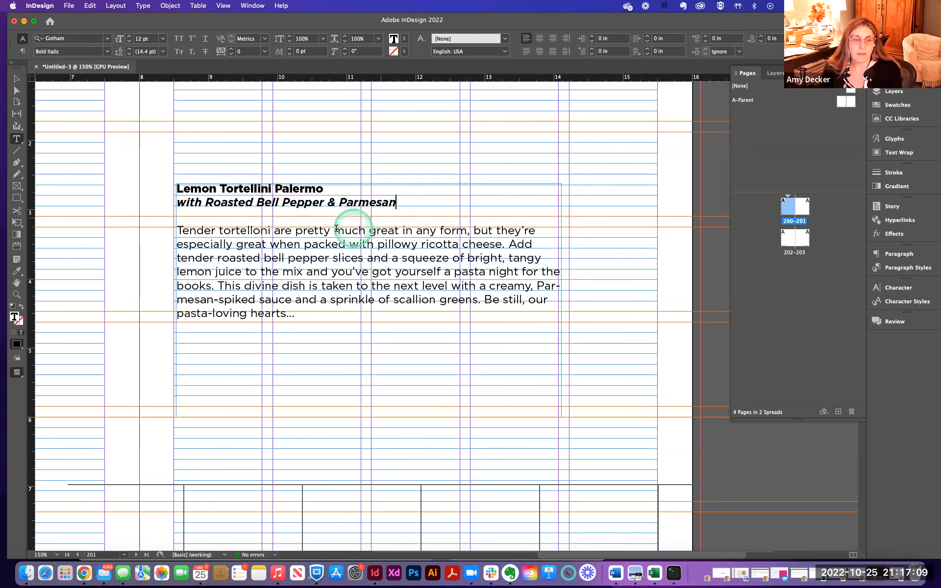
- Increase the title's font size step by step to 24 pt
triple_click(224, 190)
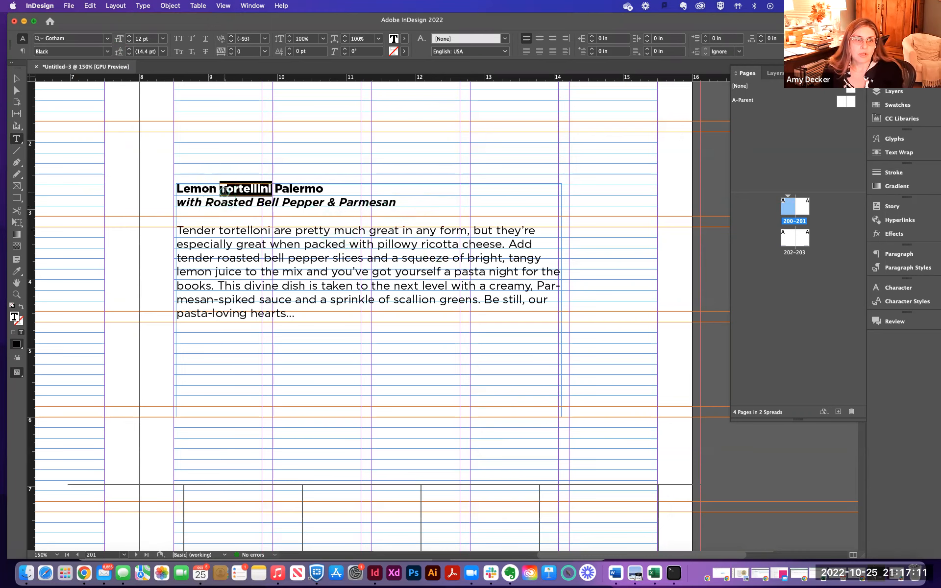
click(130, 37)
click(130, 36)
click(130, 37)
click(130, 36)
click(130, 36)
click(130, 36)
click(130, 37)
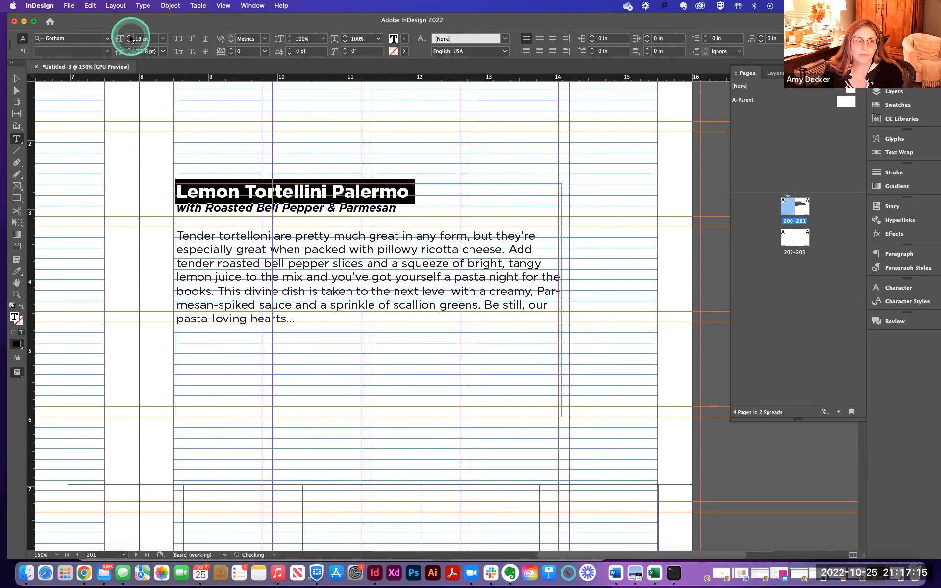
click(130, 37)
click(129, 37)
click(130, 36)
click(130, 37)
click(130, 36)
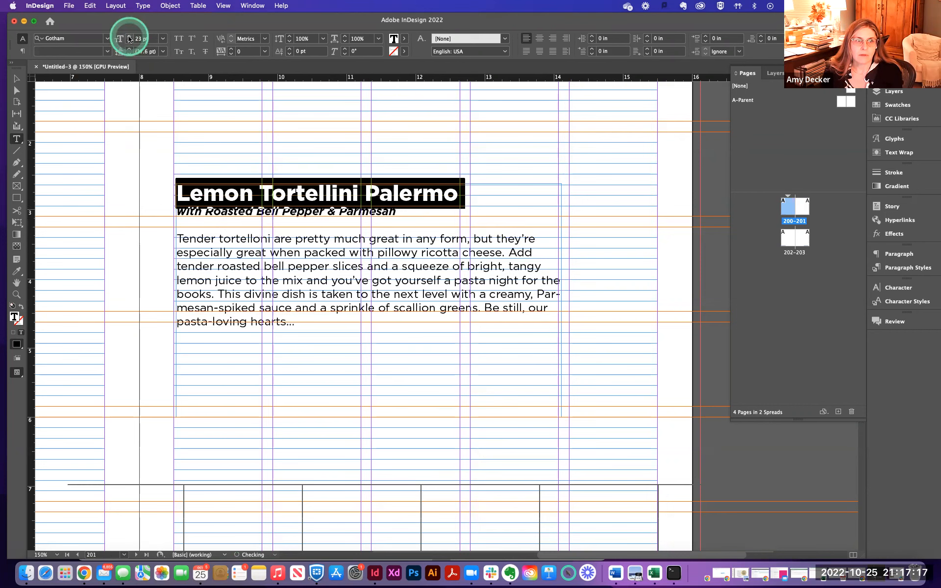
click(130, 36)
click(130, 37)
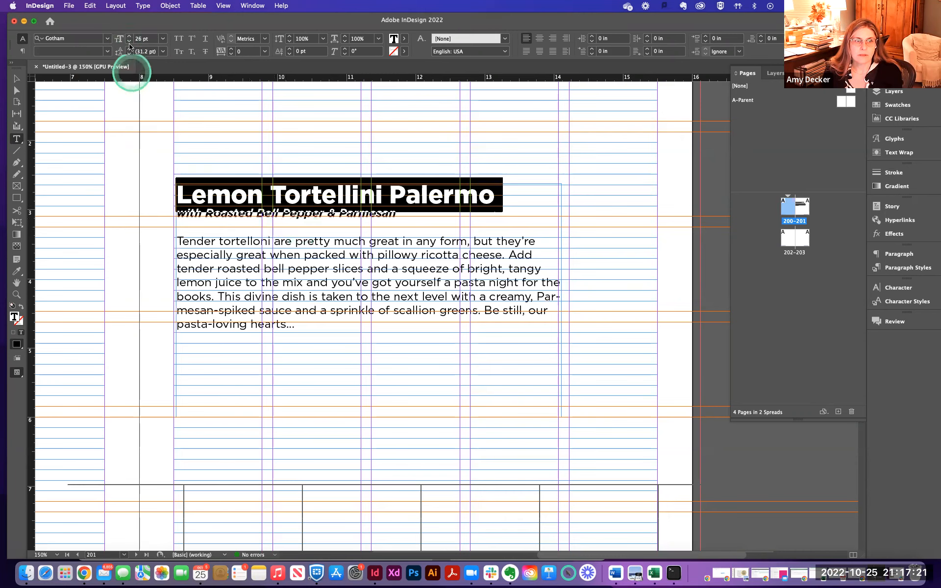
click(129, 42)
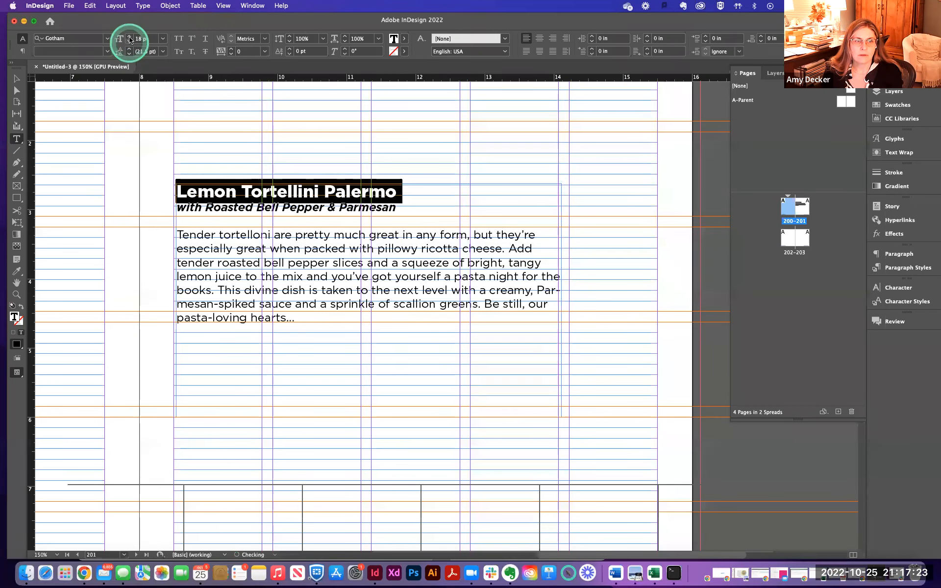
click(130, 37)
click(130, 37)
click(130, 37)
click(130, 37)
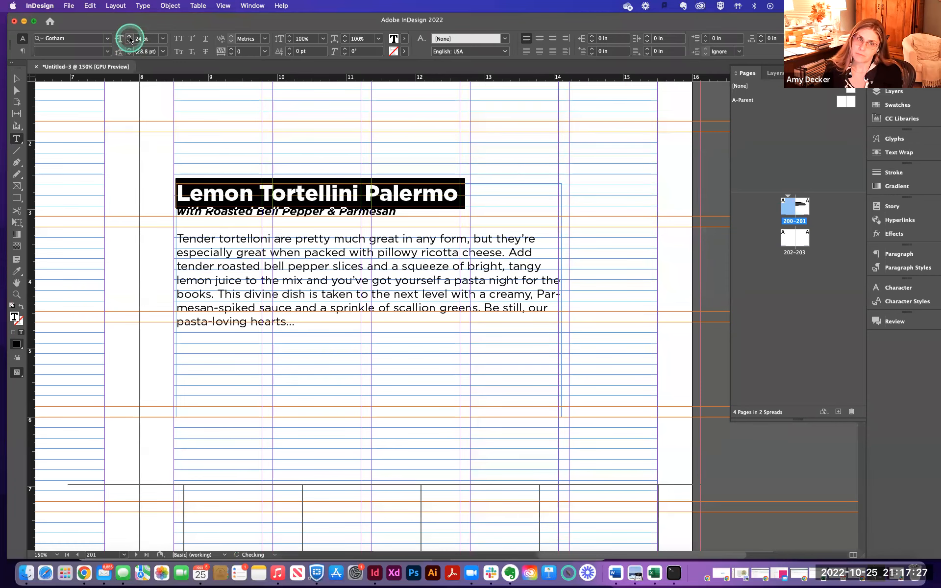
- Increase the subtitle's font size to 13 pt
triple_click(220, 212)
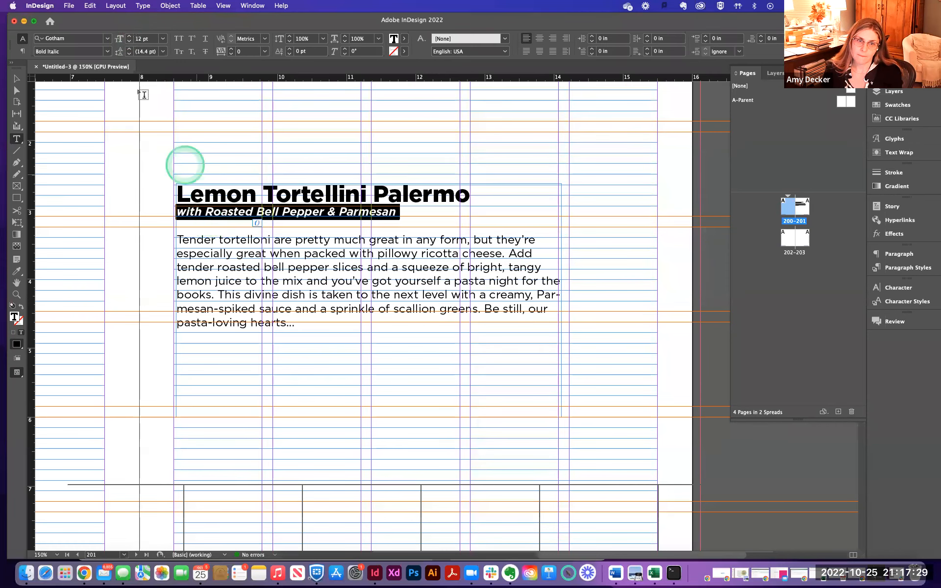
click(130, 38)
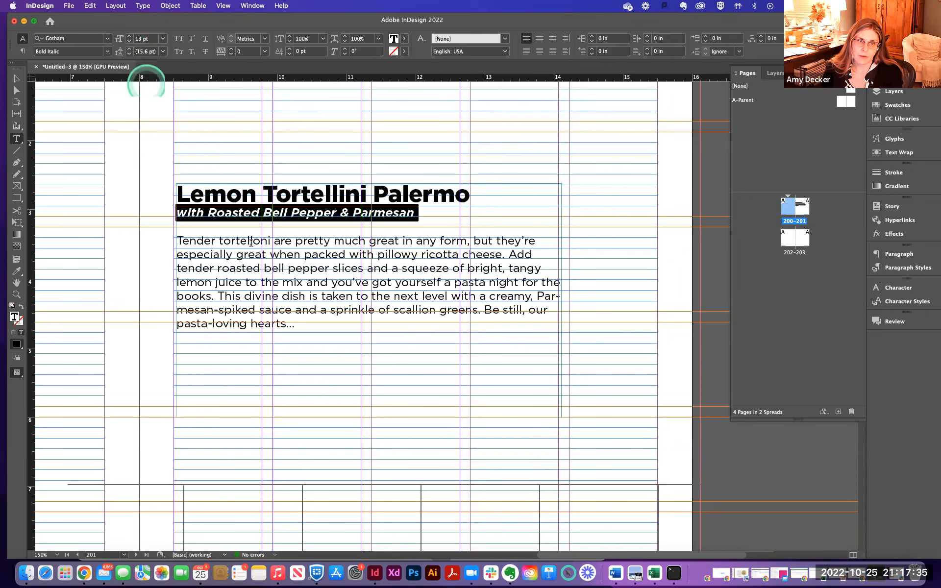
- Select the introduction paragraph and reduce its font size to 9 pt
click(182, 242)
drag(176, 241, 384, 326)
click(130, 41)
click(129, 42)
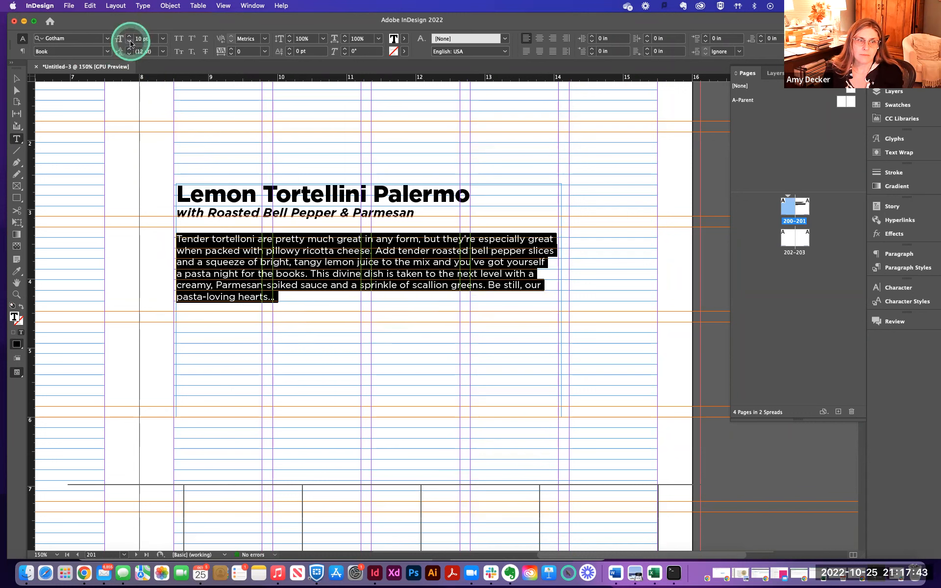
click(130, 42)
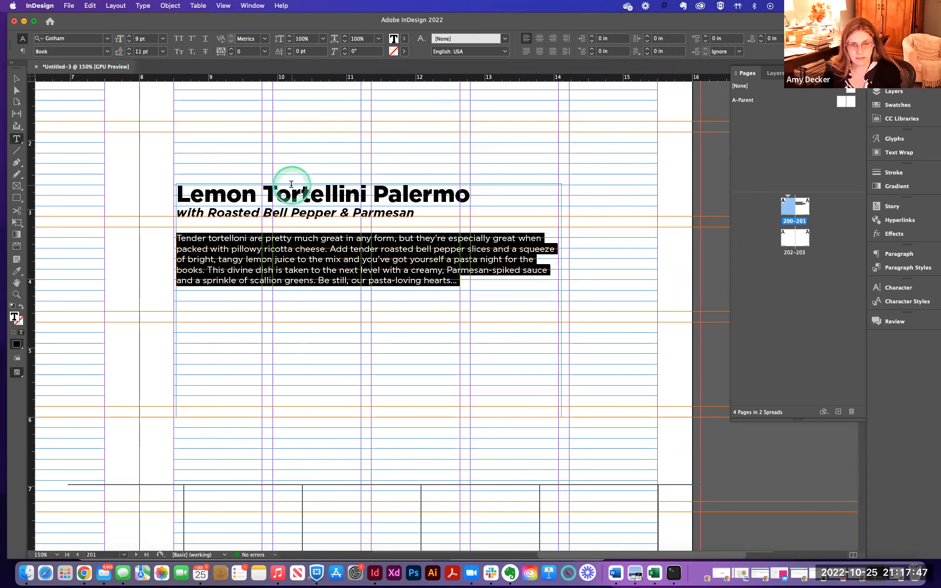
- Select all the text in the frame and set its leading to 11 pt
key(super+a)
click(148, 52)
text(11)
key(Return)
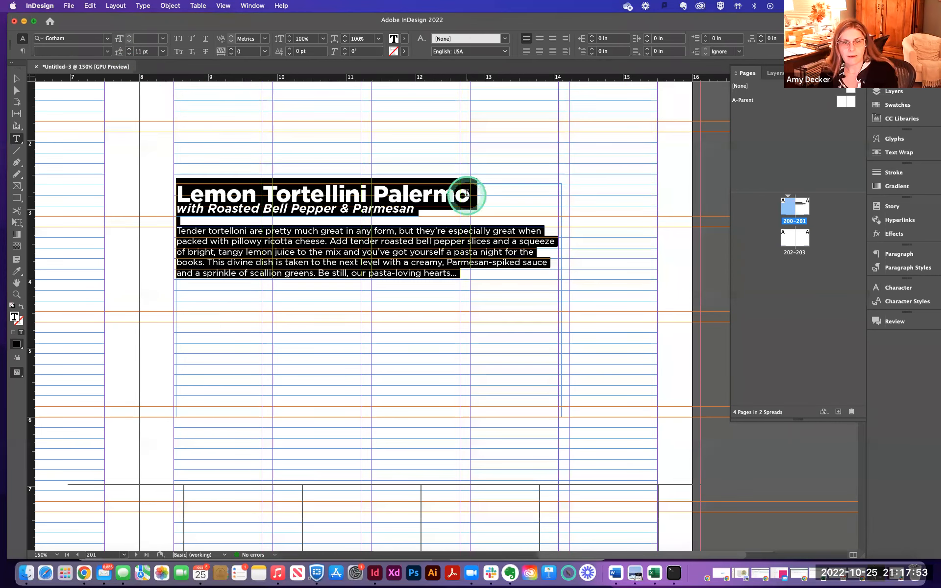
- Select the title line and increase its leading step by step
click(467, 191)
double_click(386, 214)
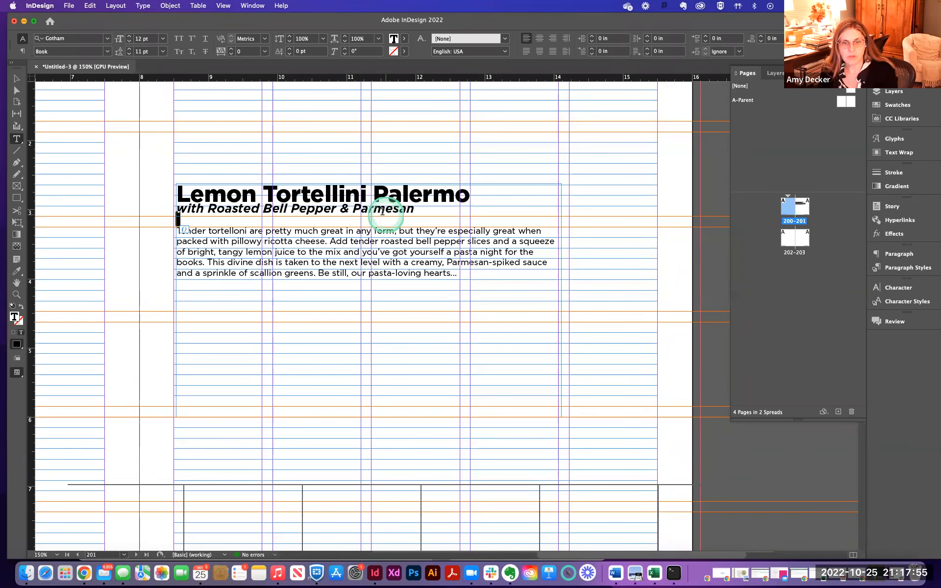
double_click(351, 208)
triple_click(309, 191)
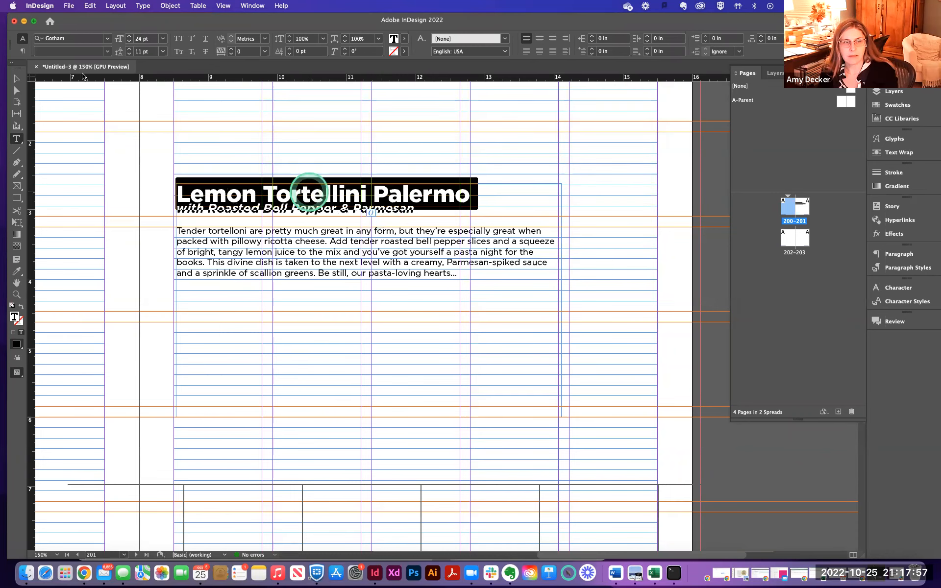
click(128, 49)
click(128, 49)
click(128, 49)
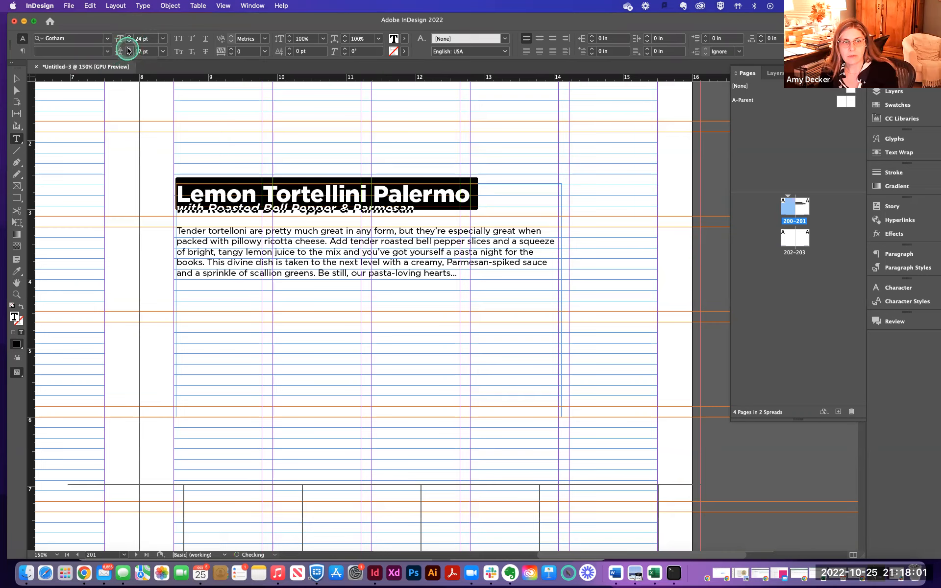
click(128, 49)
click(128, 49)
click(127, 49)
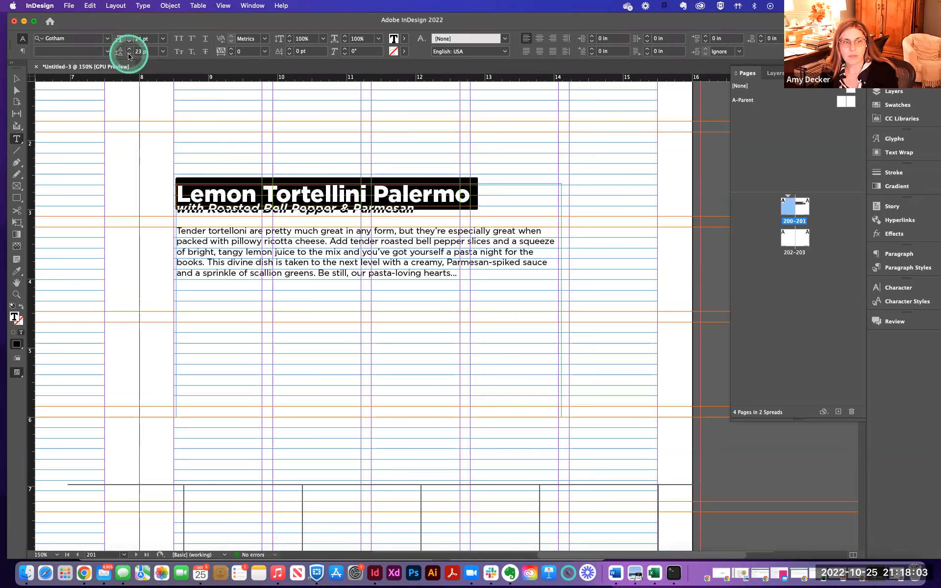
click(290, 206)
click(260, 210)
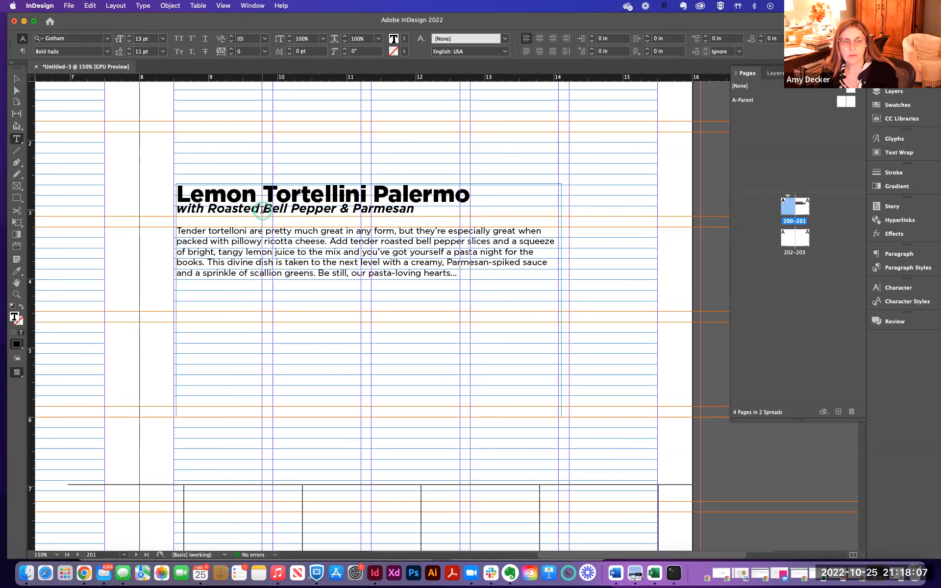
- Set the subtitle's leading to 22 pt
triple_click(262, 210)
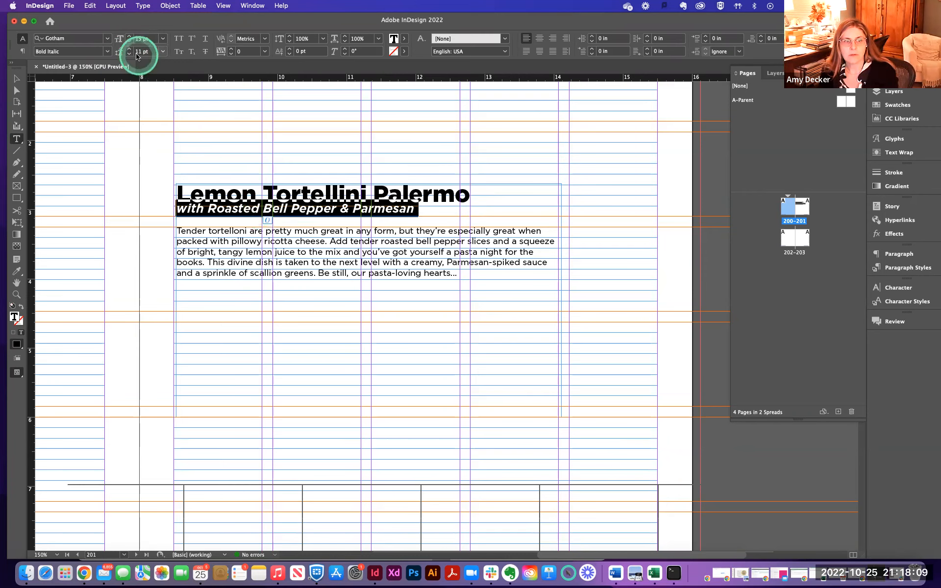
double_click(141, 56)
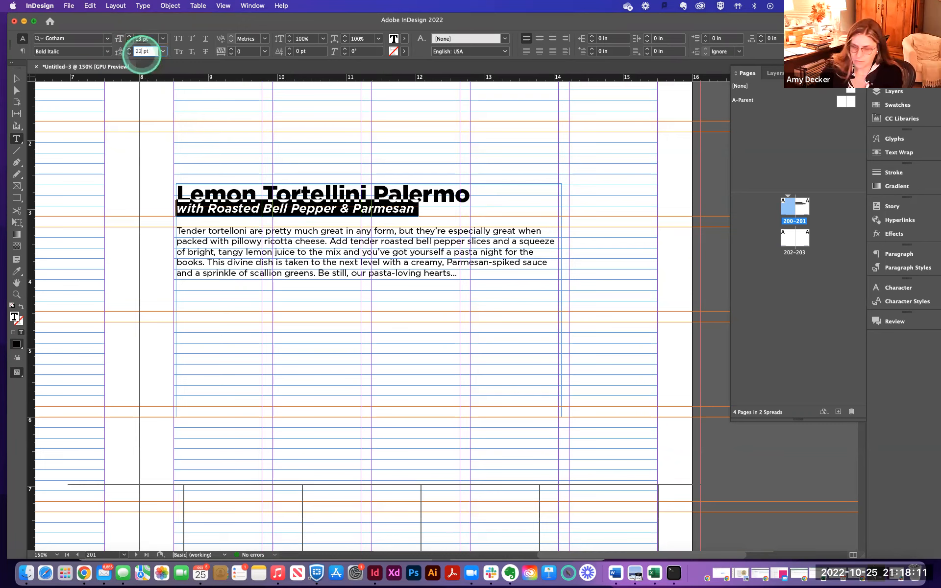
key(Return)
click(350, 182)
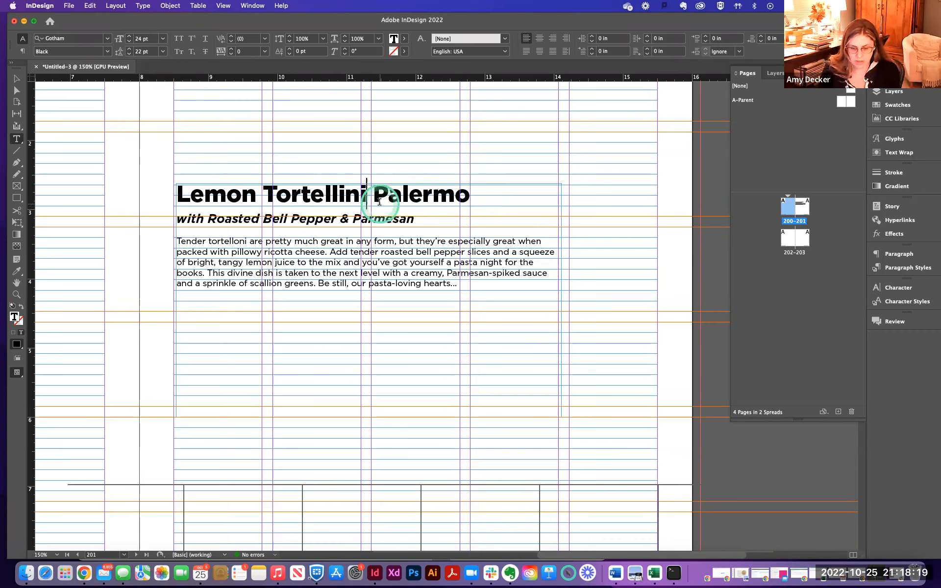
text(g)
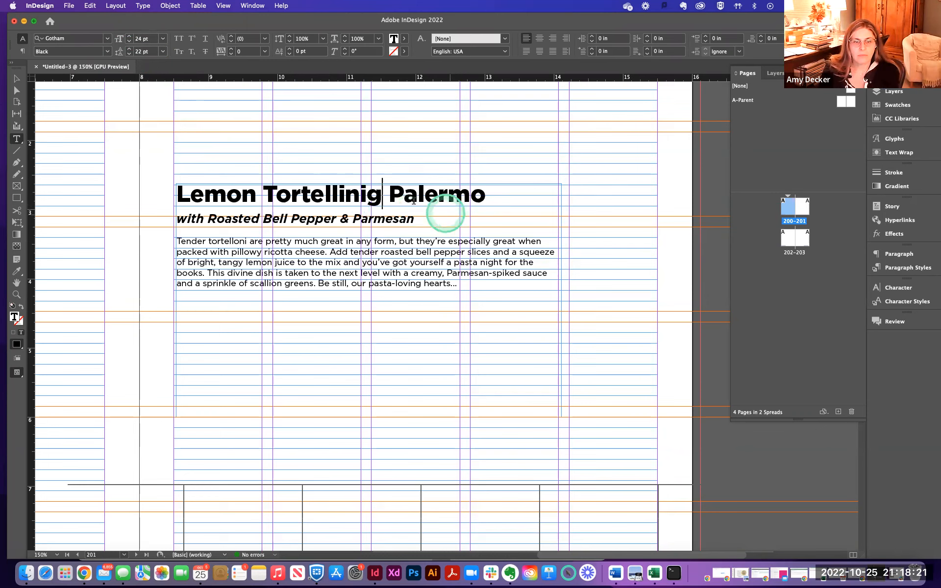
drag(384, 197, 371, 196)
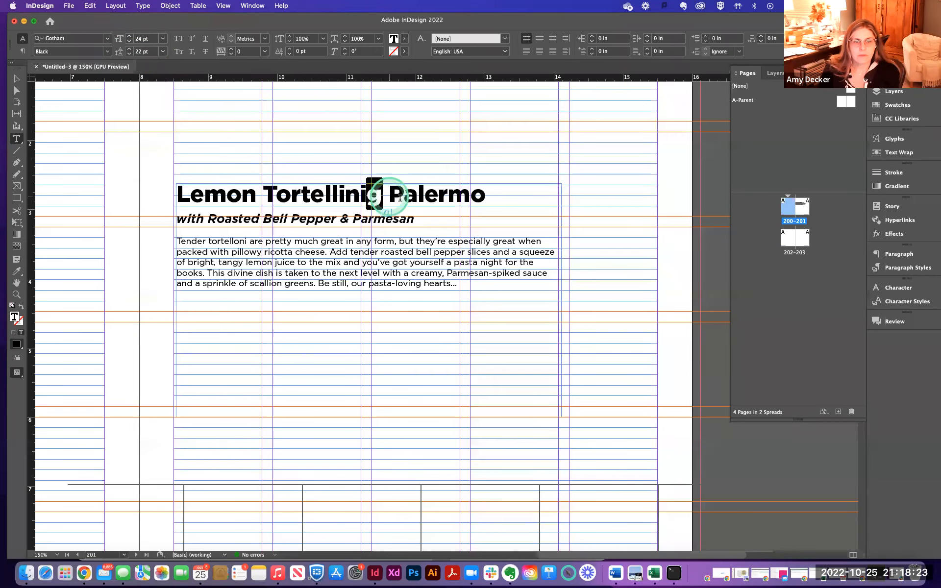
key(BackSpace)
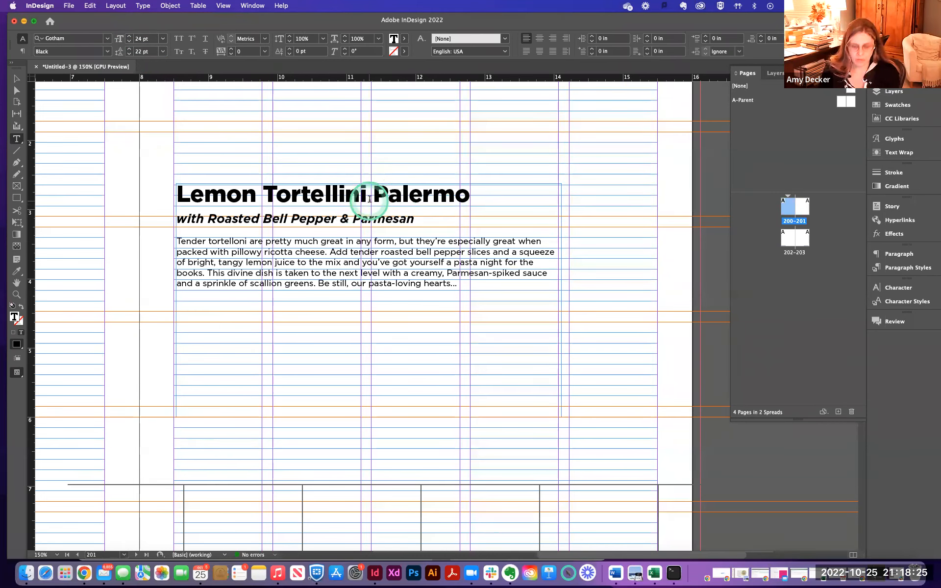
text(yg)
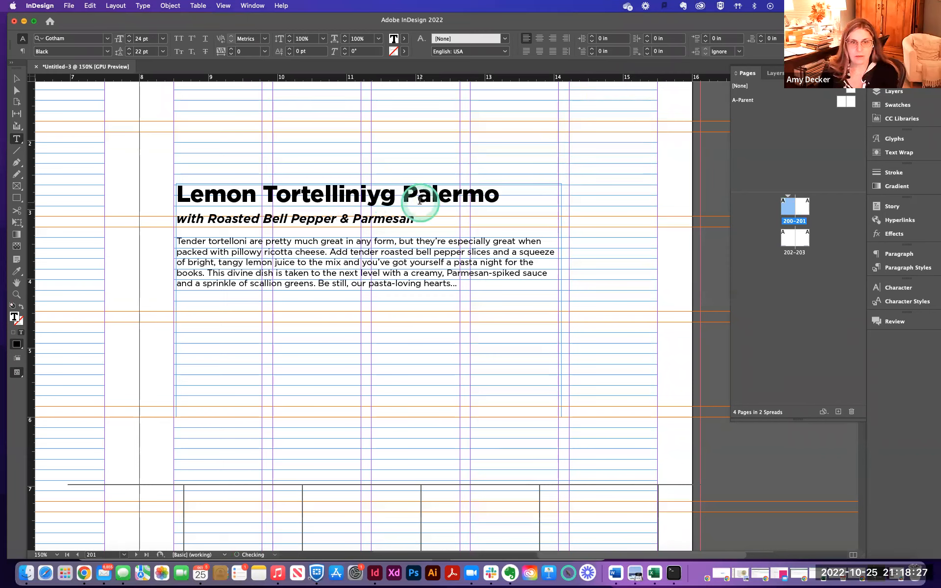
key(BackSpace)
key(BackSpace)
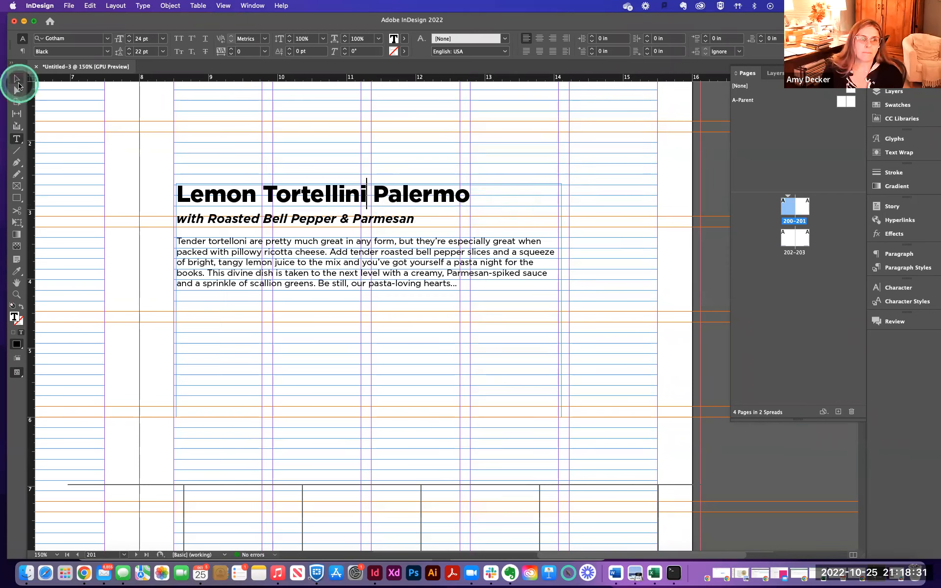
- Select all the text in the frame and align it to the baseline grid
click(350, 273)
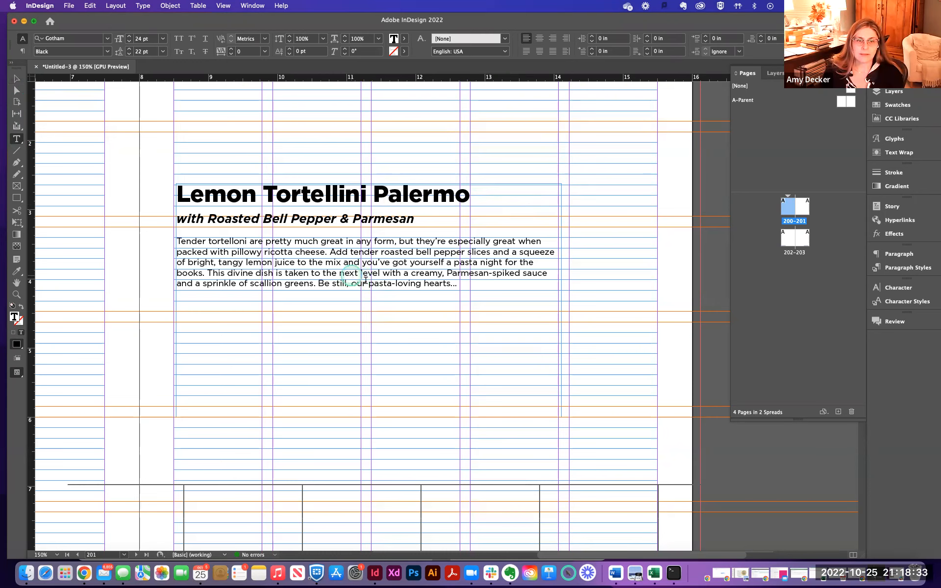
shift+click(456, 285)
key(super+a)
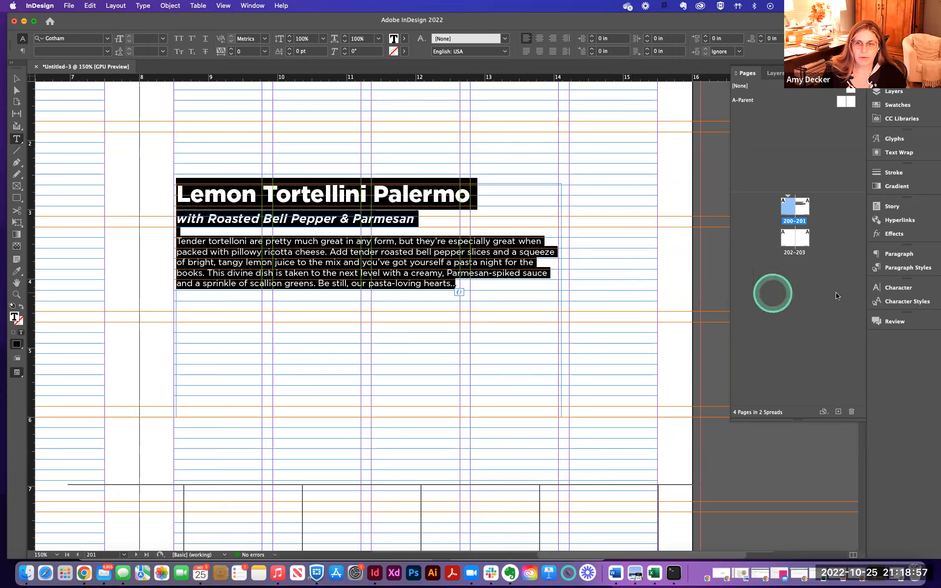
click(902, 255)
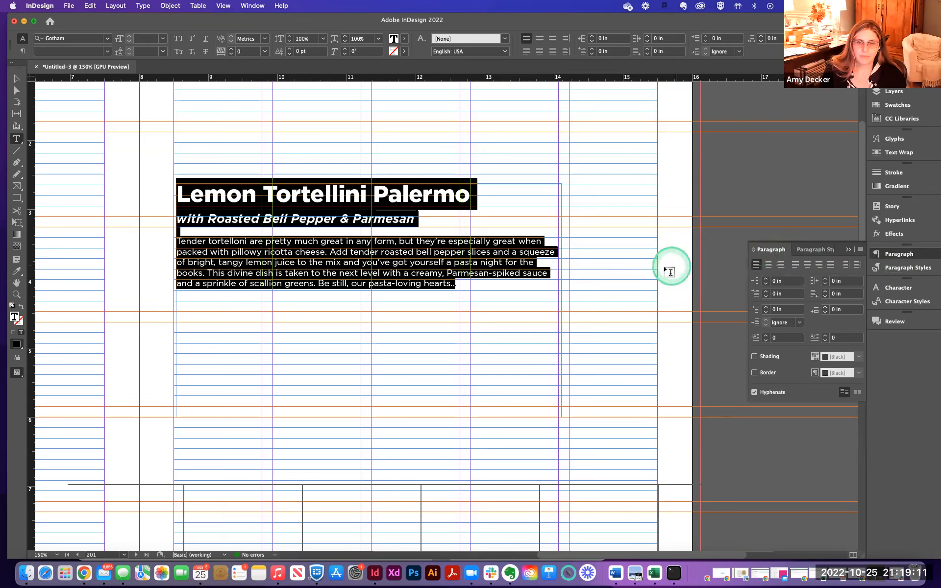
key(BackSpace)
key(super+z)
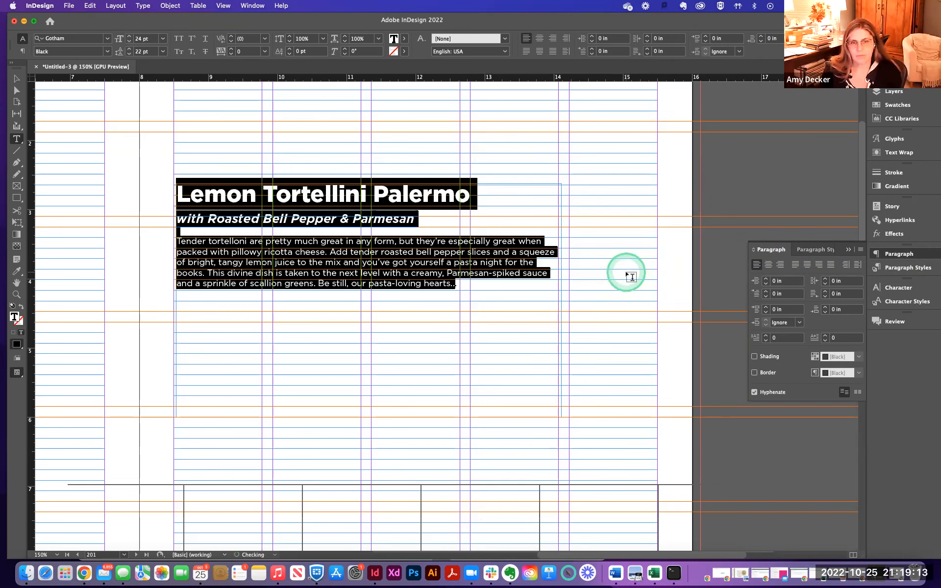
click(856, 393)
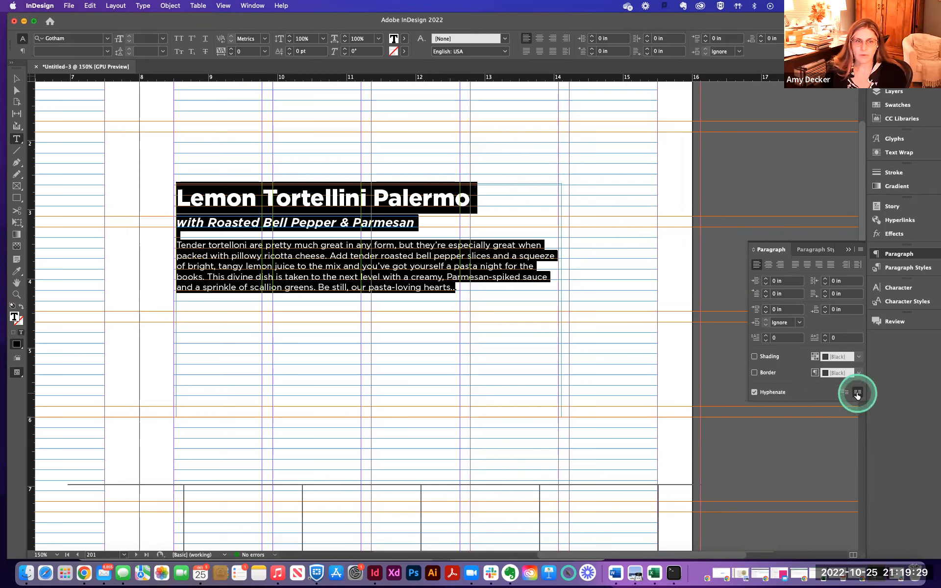
- Nudge the text frame slightly to the left
click(15, 89)
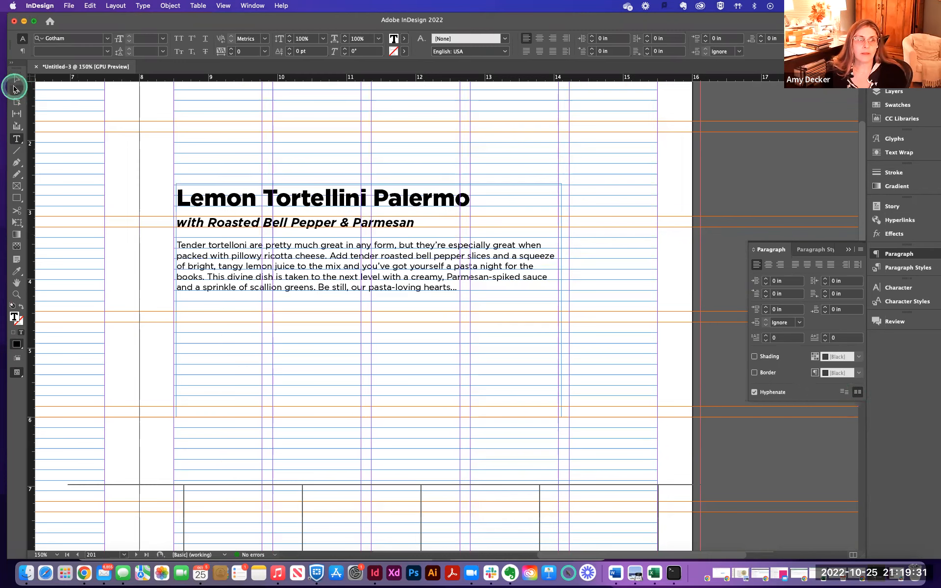
click(197, 214)
drag(197, 214, 194, 214)
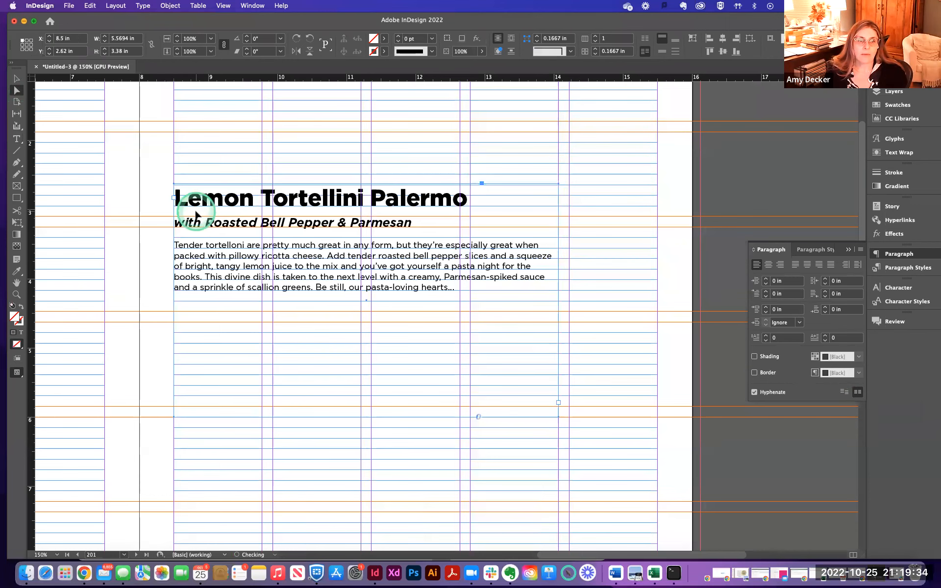
- Select the title line and color it teal with the color picker
click(16, 138)
click(203, 199)
triple_click(203, 199)
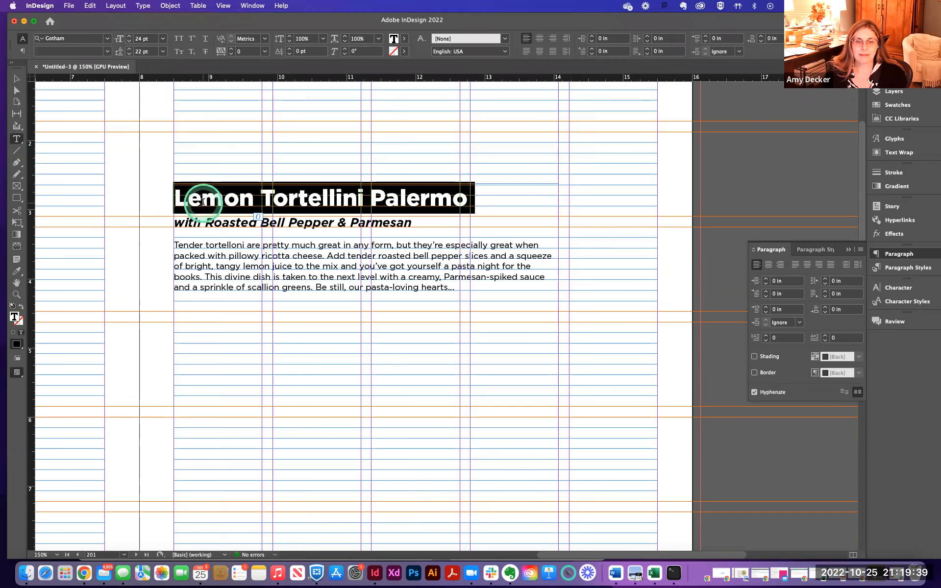
double_click(16, 317)
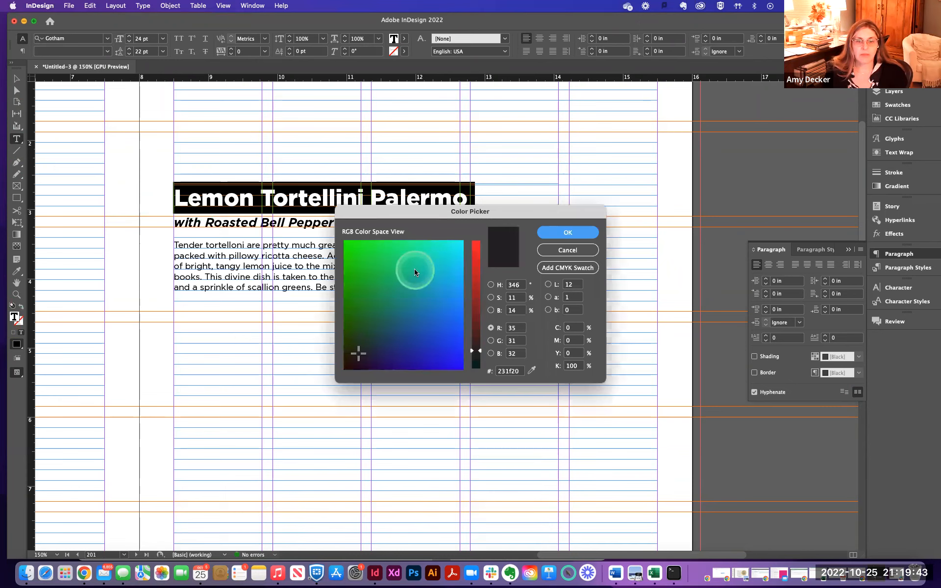
click(414, 272)
click(567, 232)
- Select the subtitle line and color it dark navy blue with the color picker
click(257, 223)
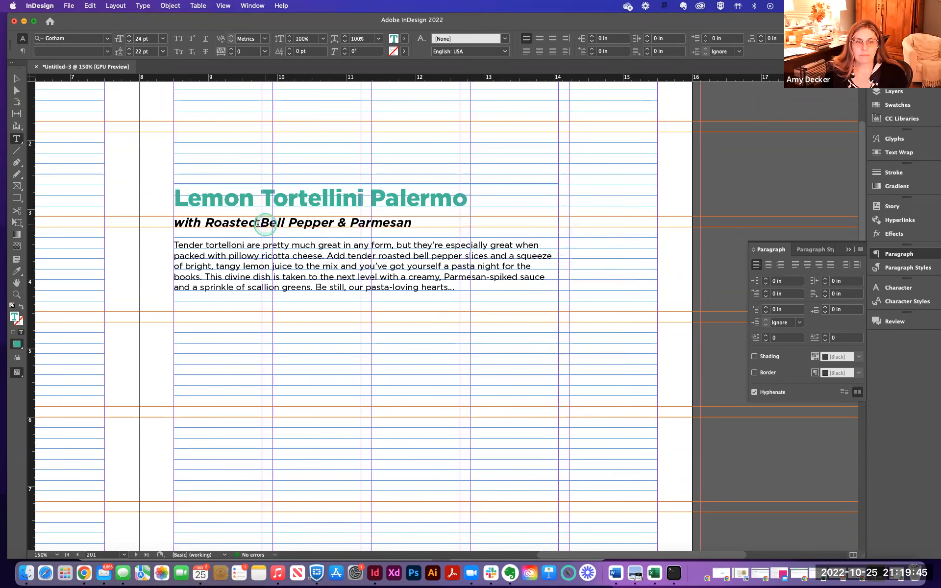
triple_click(258, 224)
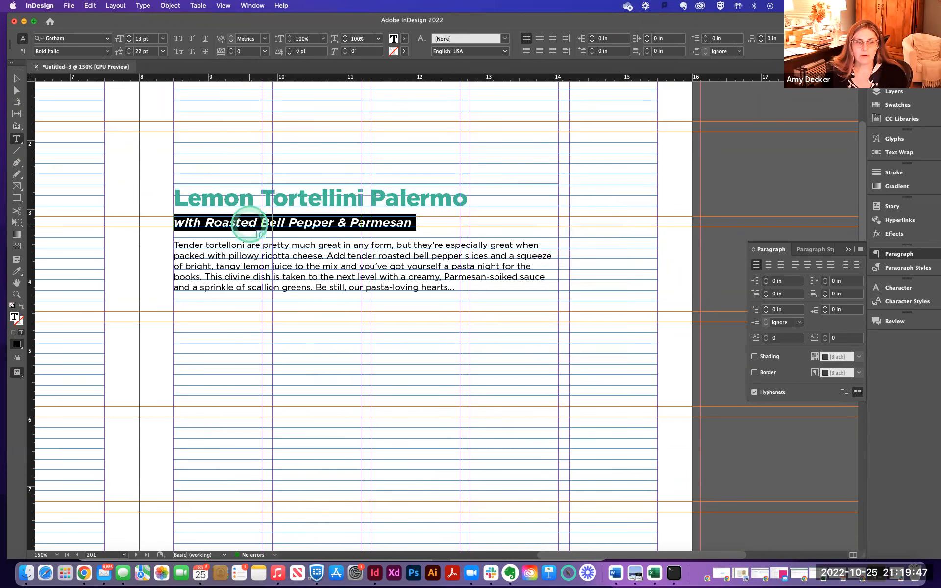
double_click(15, 317)
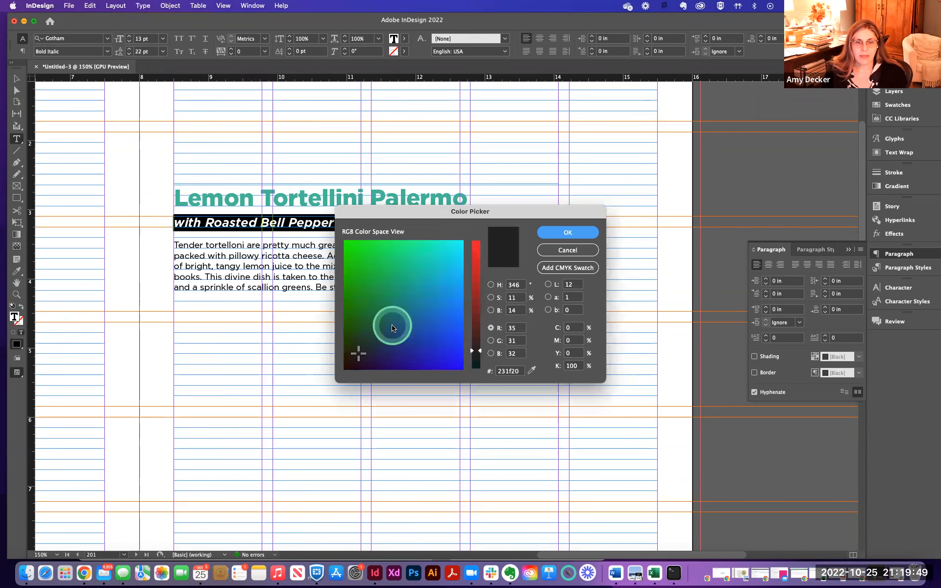
click(392, 327)
click(587, 234)
- Narrow the text frame by pulling its right edge in about 0.6 in
click(17, 78)
click(89, 118)
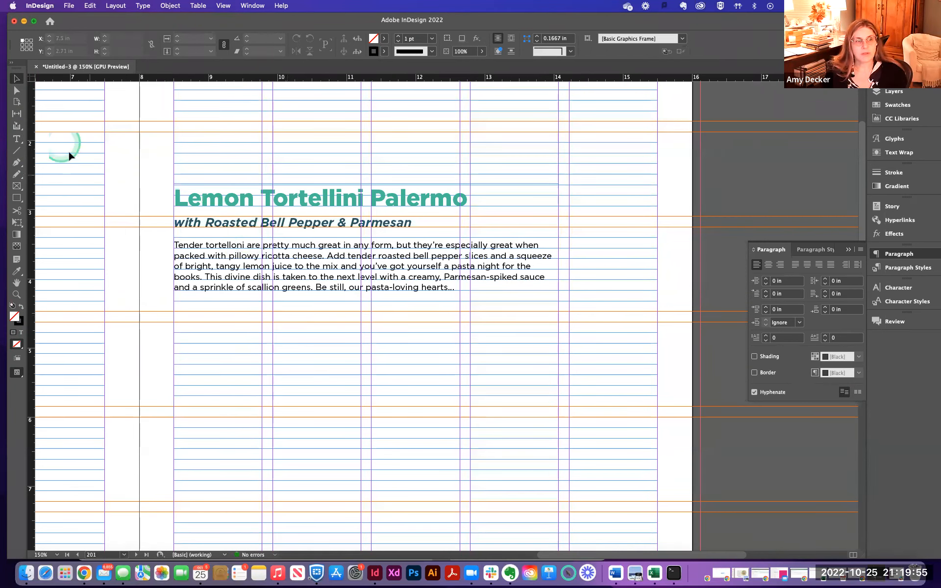
click(17, 91)
click(18, 80)
click(438, 290)
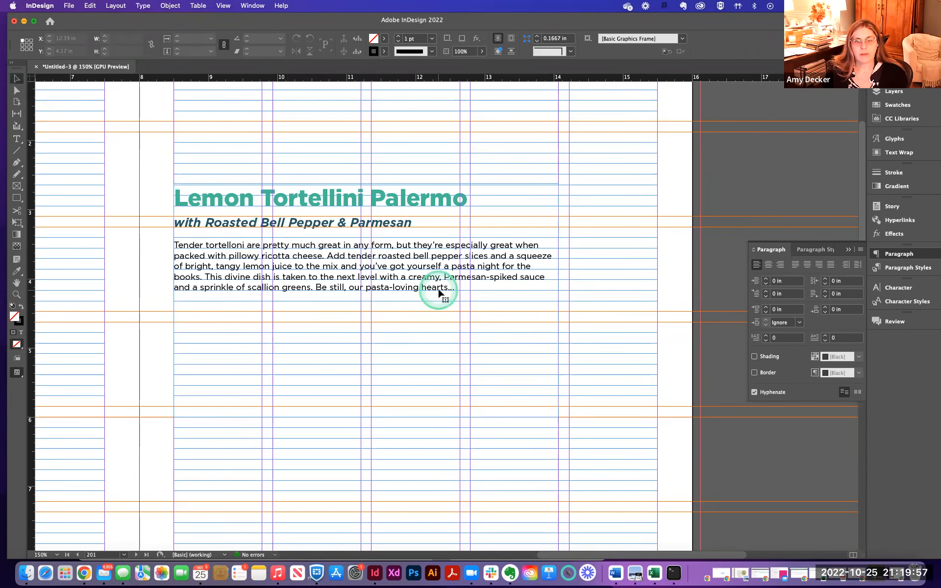
drag(558, 300, 515, 299)
- Create a paragraph style named Recipe Head from the selected title and apply it to the title
click(265, 201)
triple_click(258, 199)
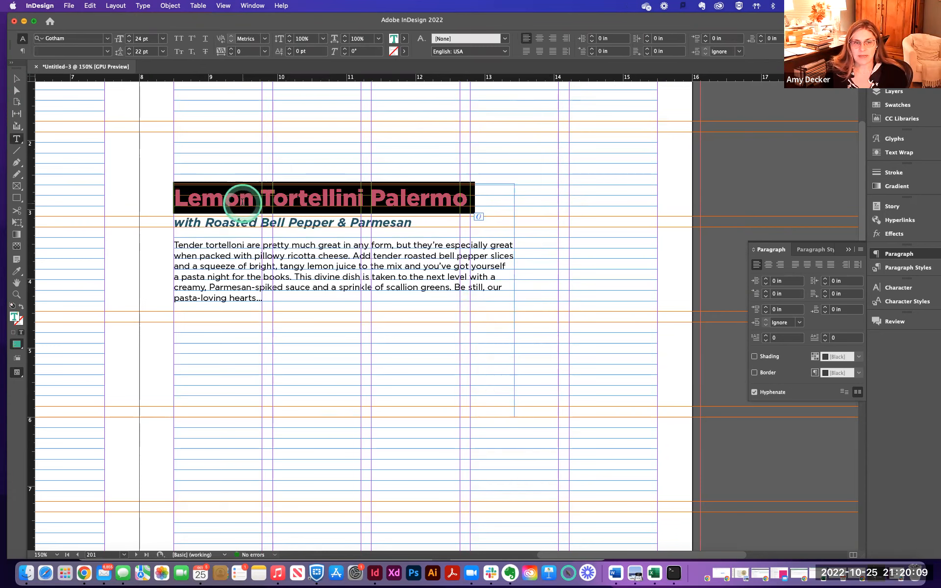
click(177, 201)
drag(177, 199, 473, 196)
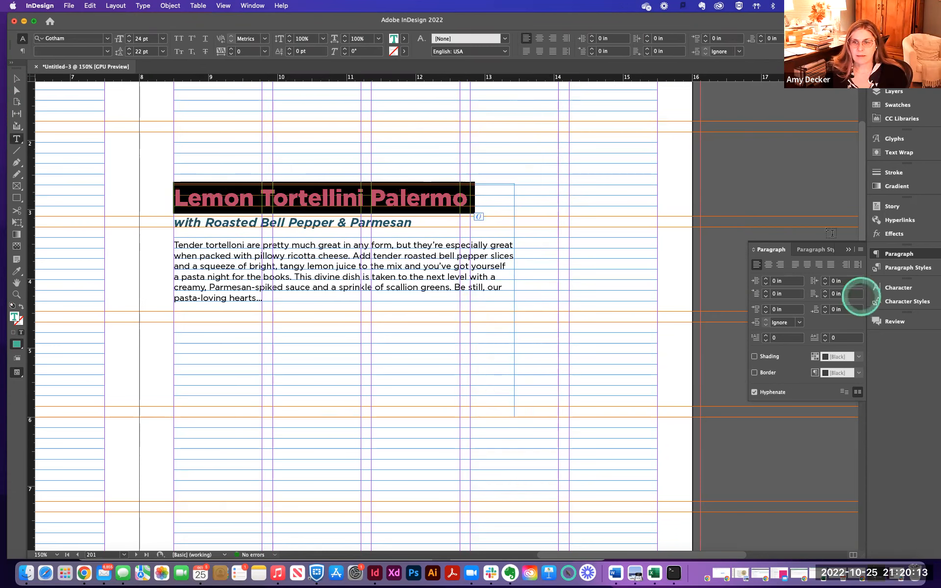
click(908, 268)
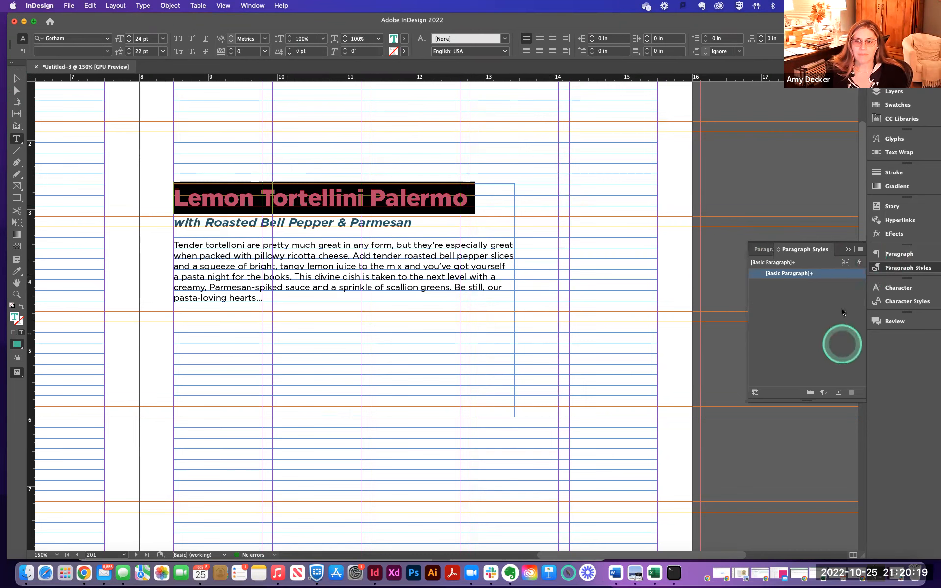
click(860, 250)
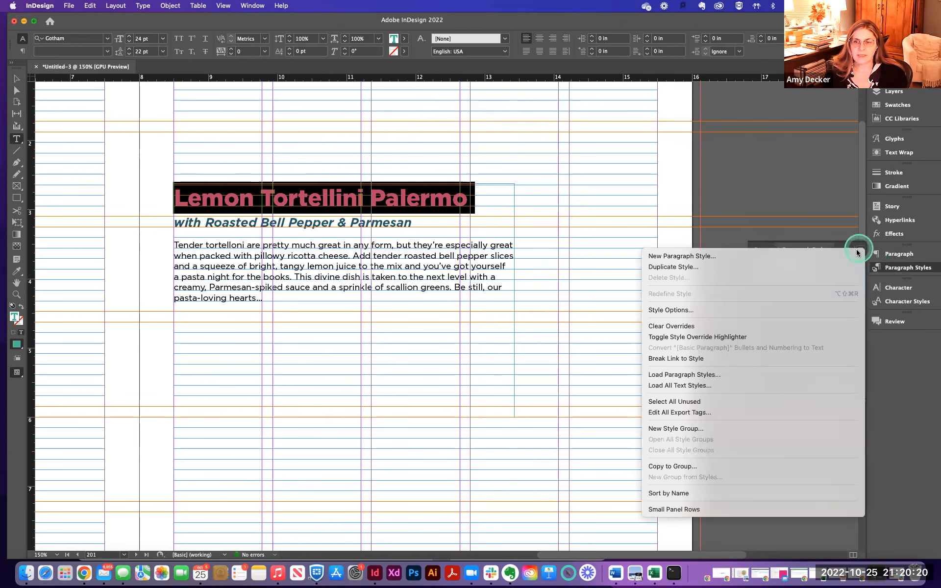
click(700, 259)
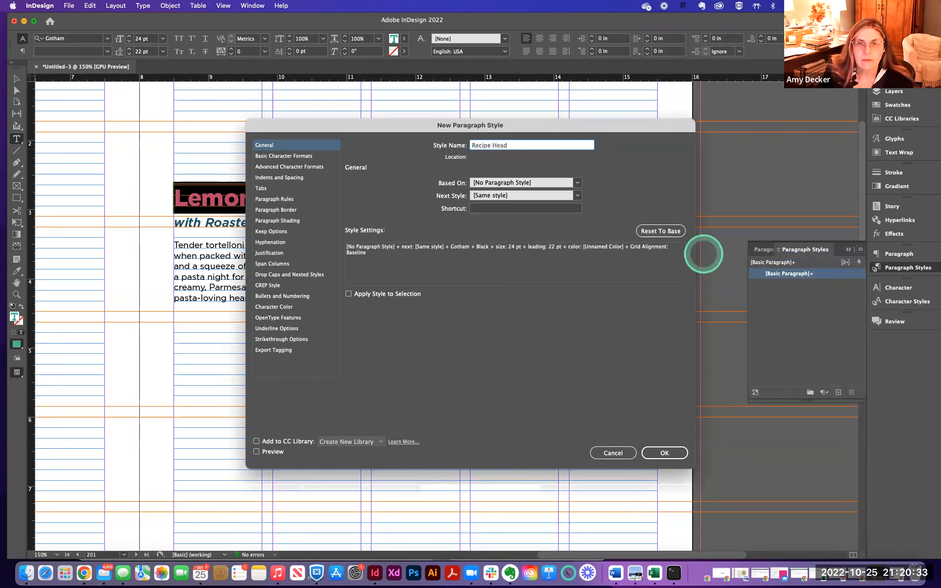
click(657, 457)
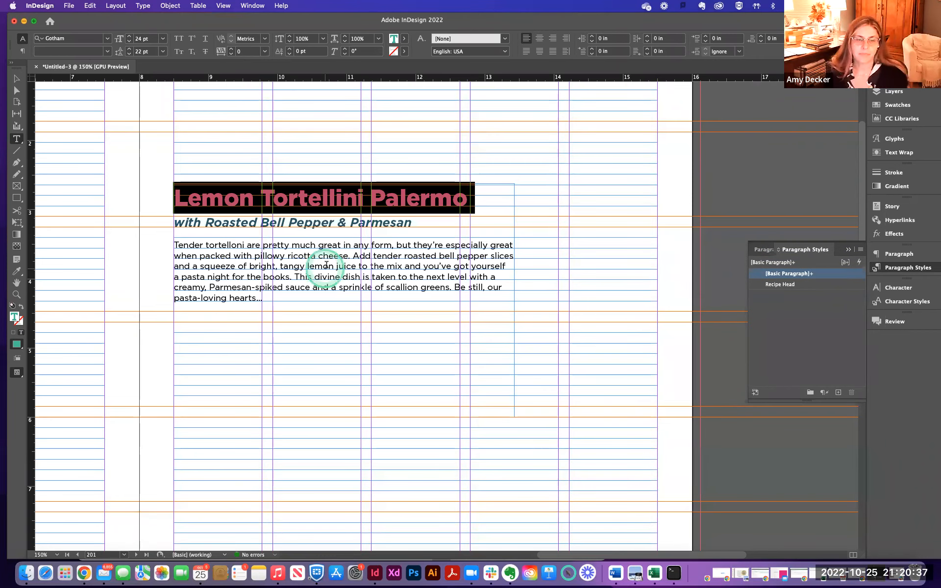
click(781, 286)
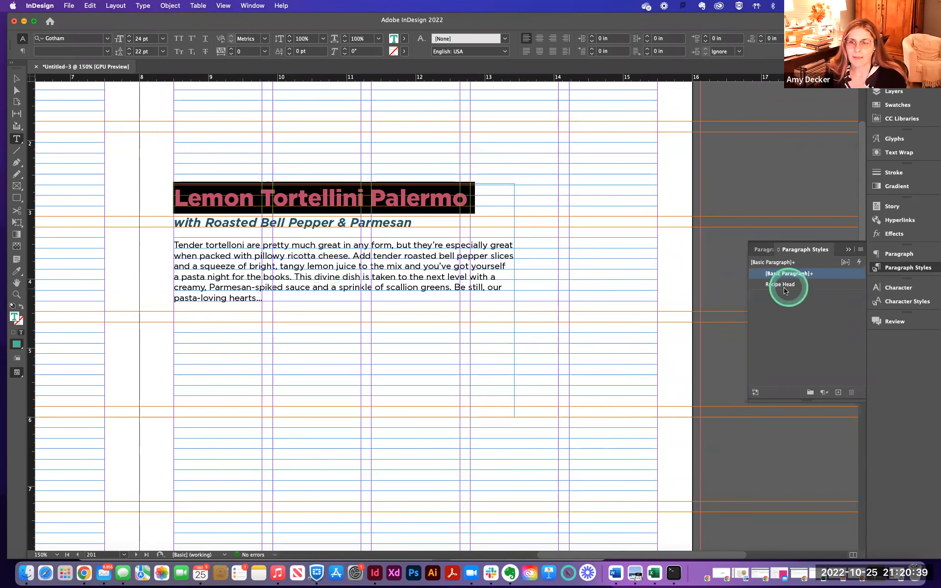
click(781, 288)
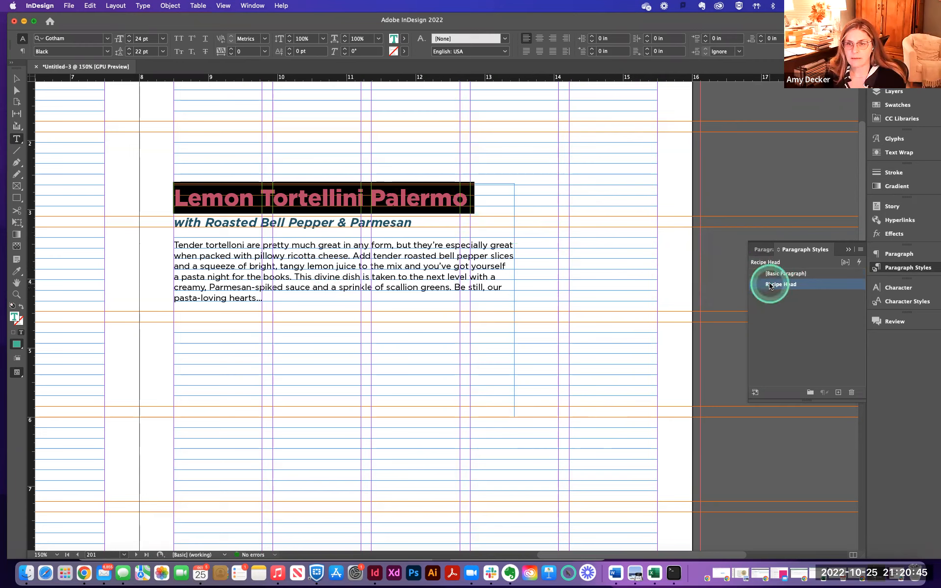
- Create a paragraph style named Recipe Subhead from the selected subtitle and apply it to the subtitle
click(253, 223)
double_click(250, 224)
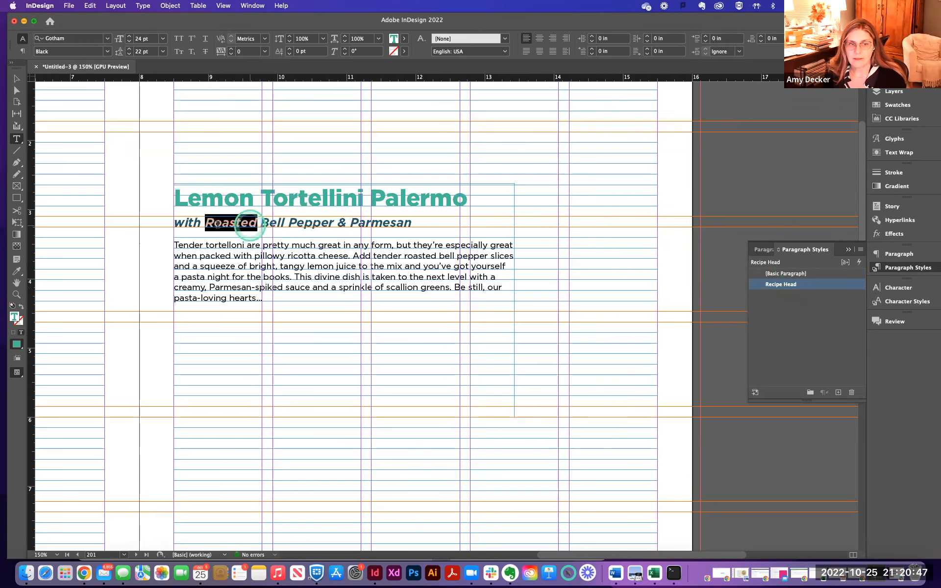
drag(203, 222, 442, 228)
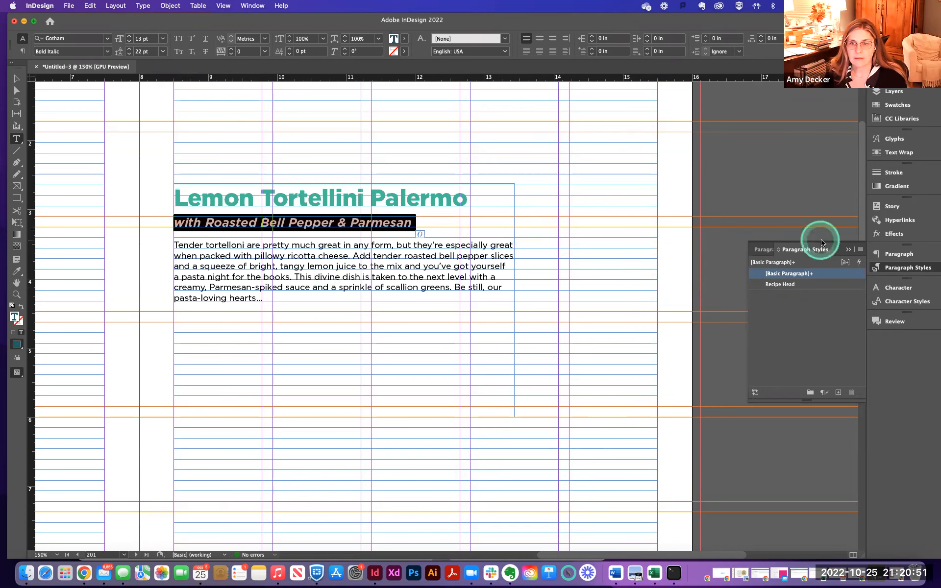
click(860, 250)
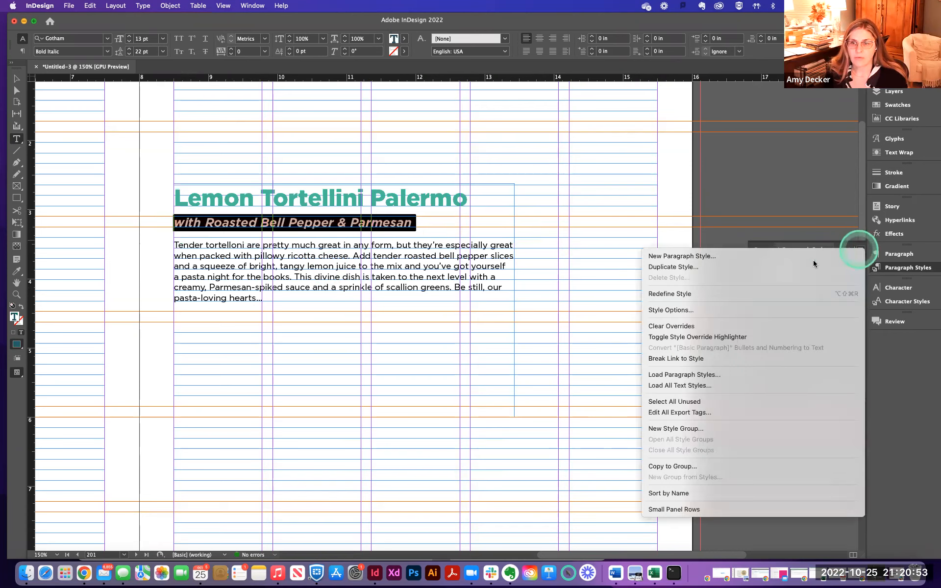
click(707, 258)
click(534, 209)
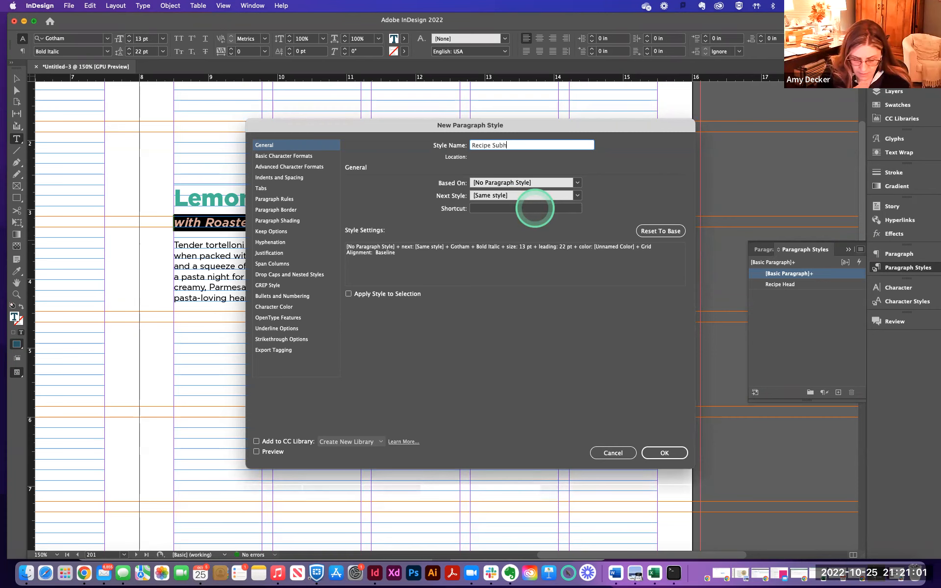
click(668, 456)
click(786, 287)
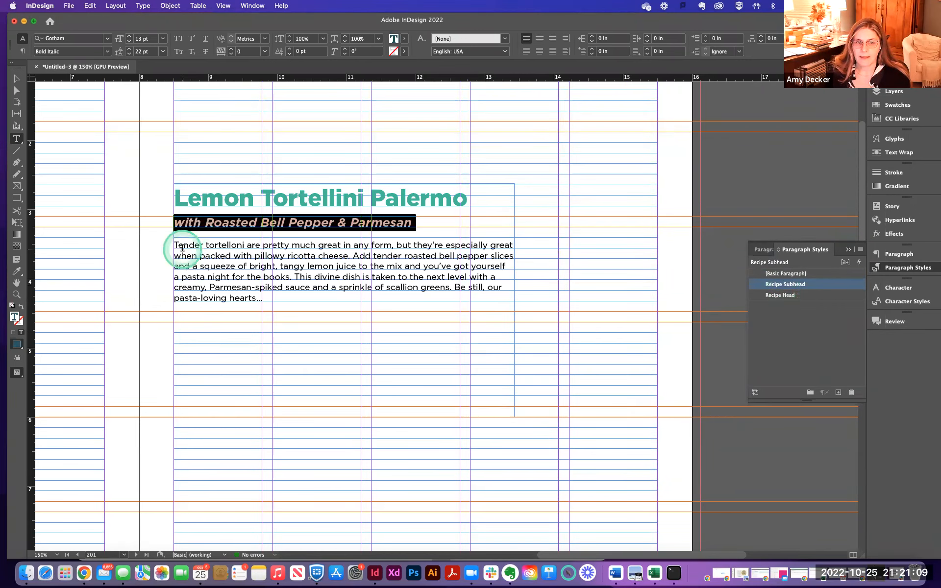
- Create a paragraph style named Body from the selected intro paragraph and apply it to that paragraph
drag(174, 247, 259, 300)
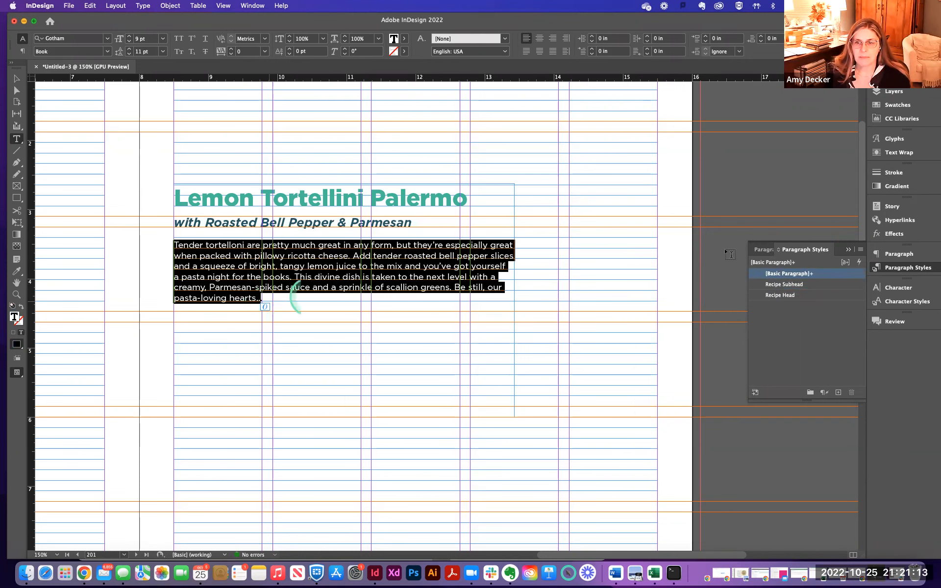
click(859, 249)
click(707, 257)
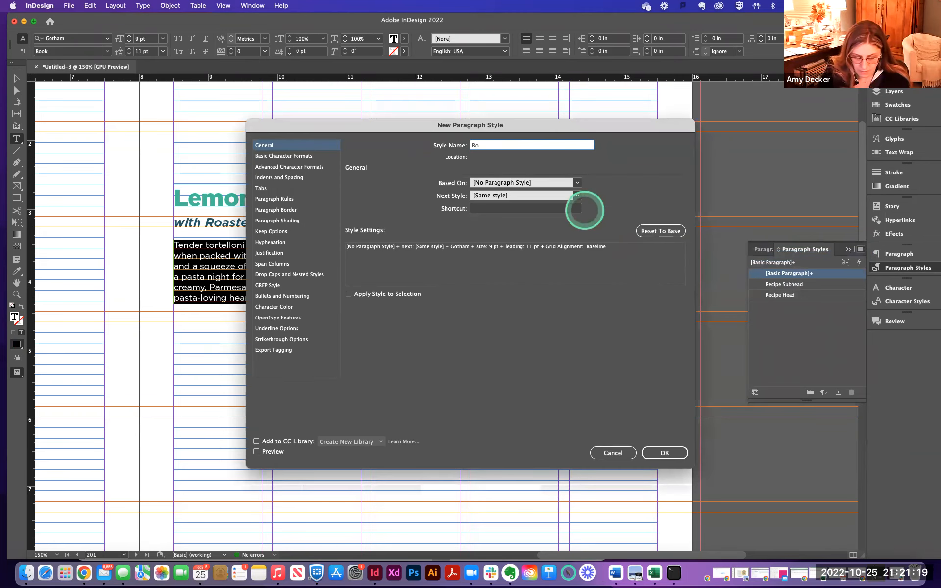
click(664, 453)
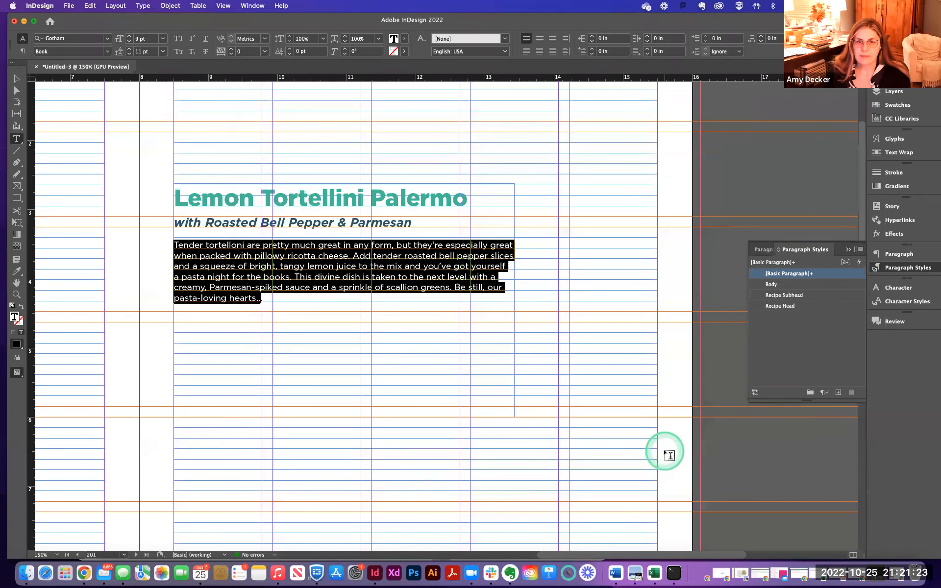
click(774, 286)
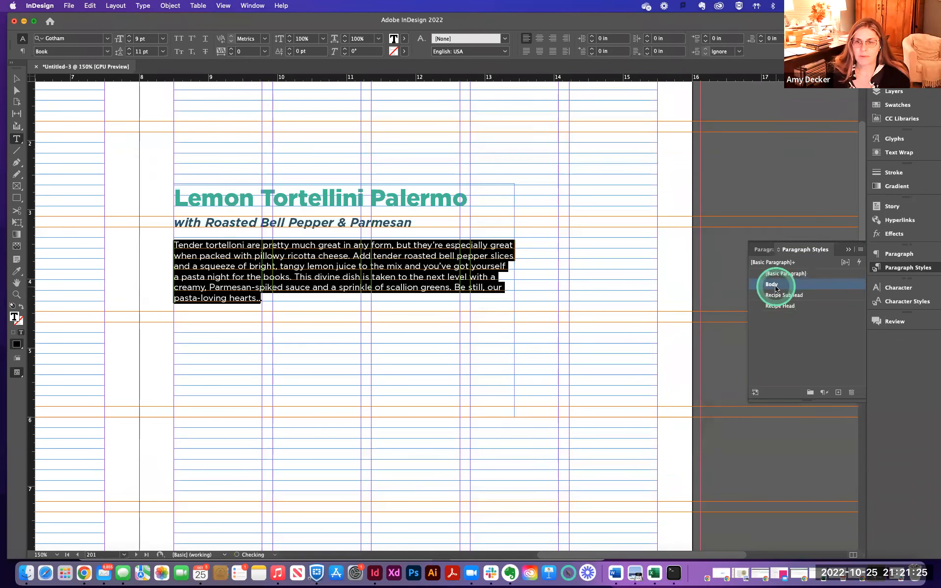
- Move the recipe text frame up toward the top of the page
click(232, 278)
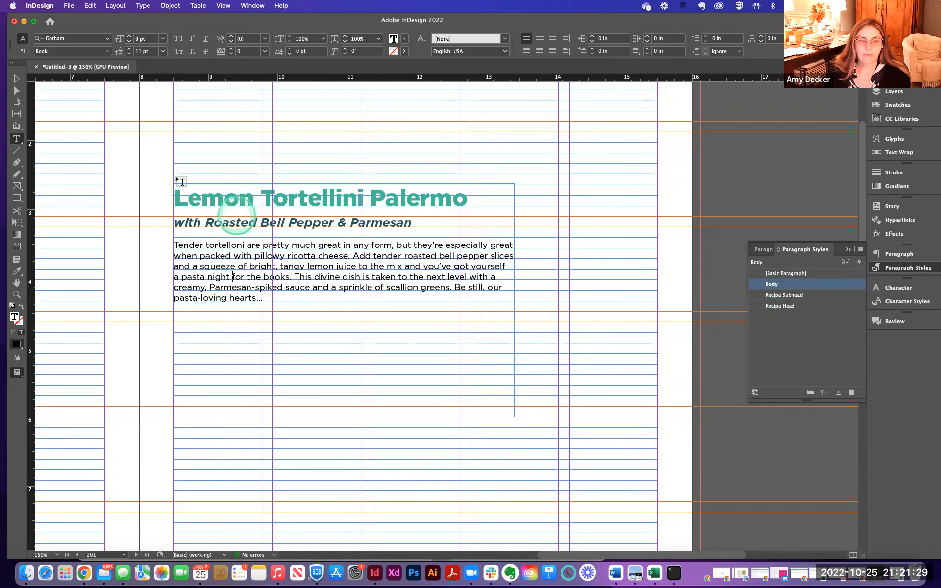
click(17, 78)
drag(267, 185, 265, 164)
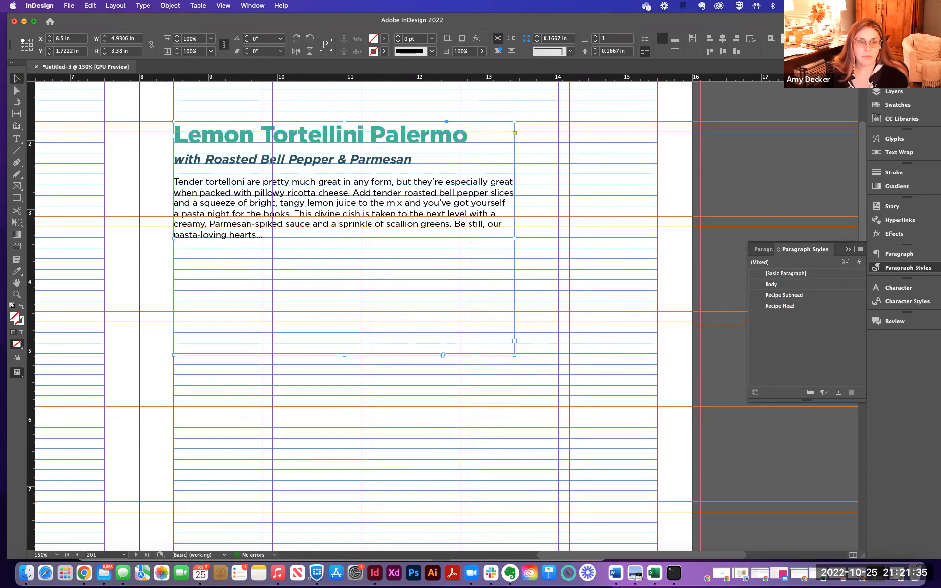
- Switch to Word and select the ingredients list from Ingredients through Pepper
click(618, 578)
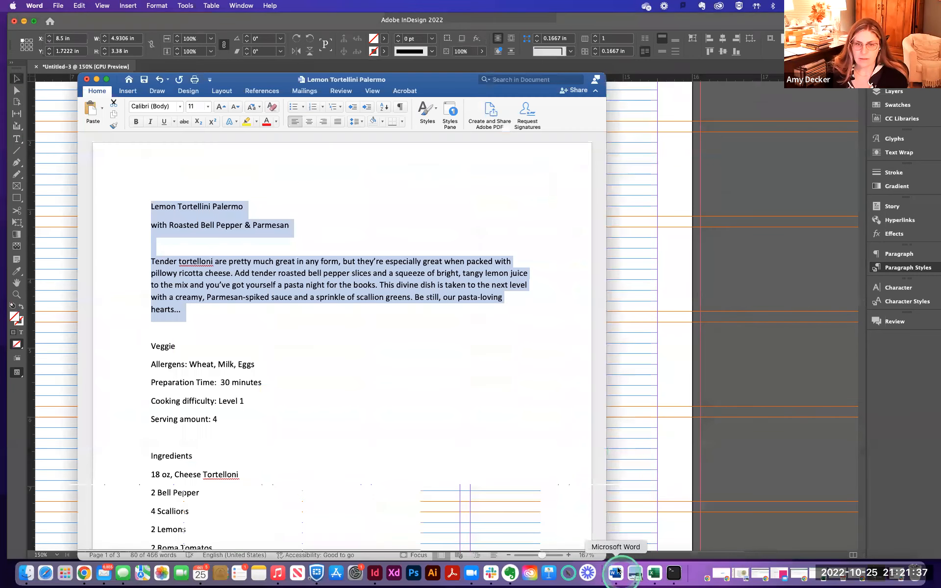
click(293, 323)
scroll(261, 299, down, 8)
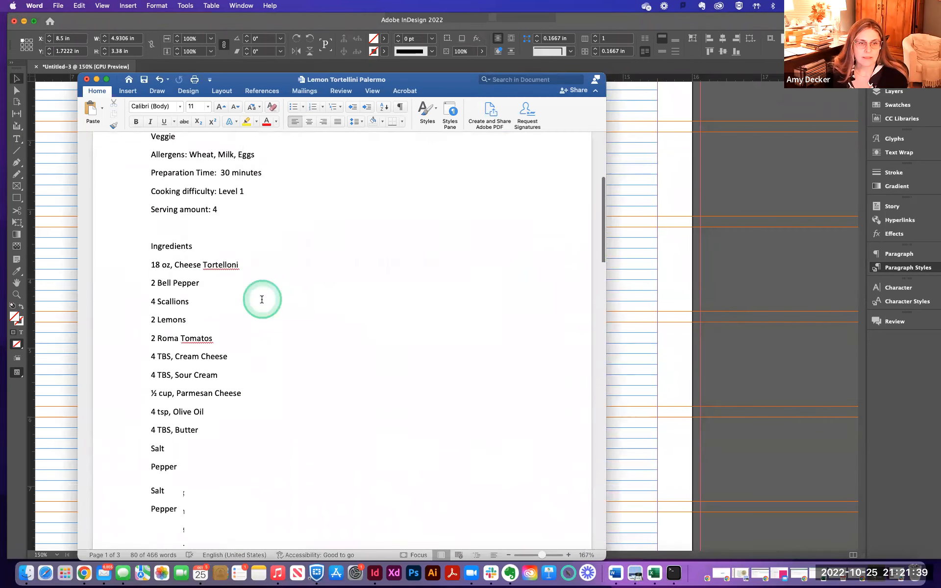
scroll(264, 299, up, 6)
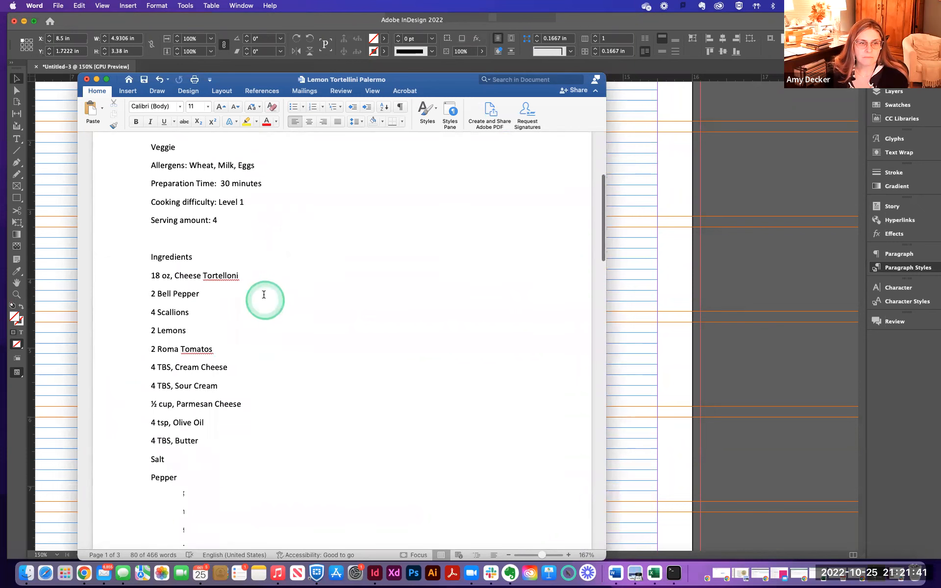
drag(150, 257, 307, 481)
key(super+c)
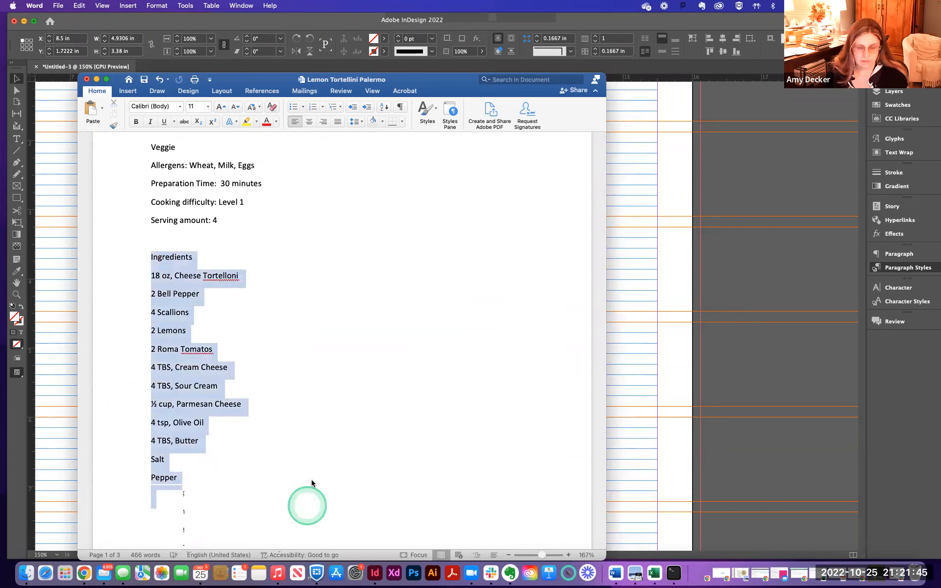
- Back in InDesign, shorten the recipe text frame by pulling its bottom edge up to just below the intro paragraph
click(666, 309)
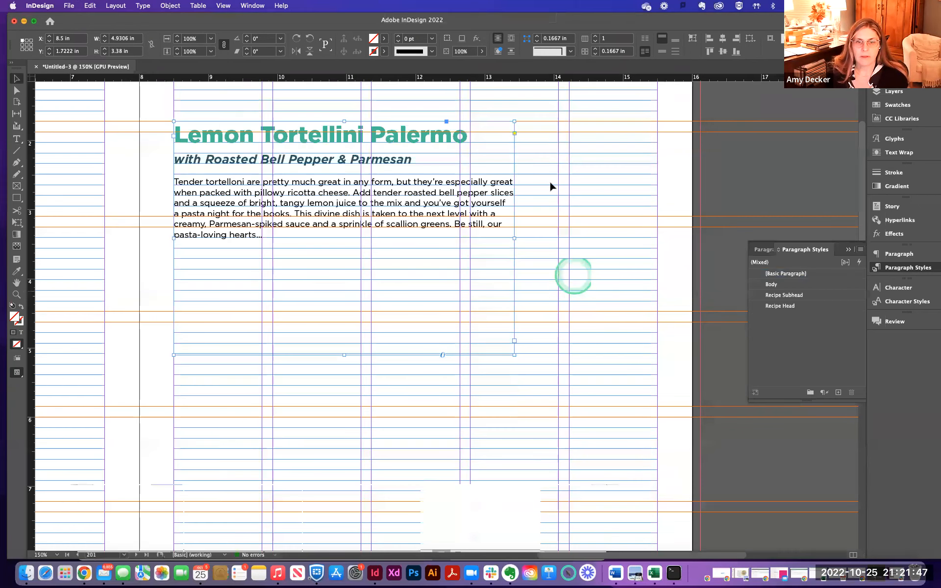
drag(350, 356, 358, 256)
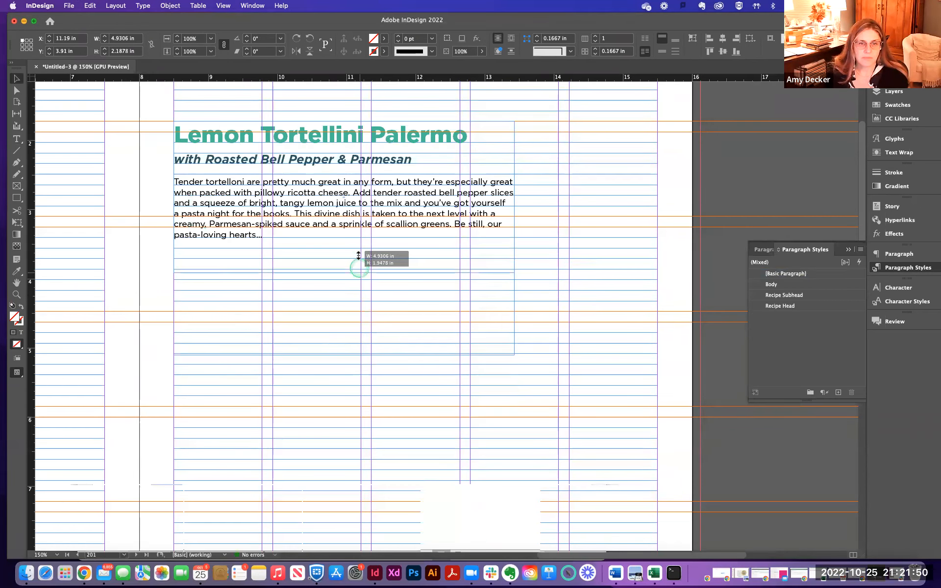
- Draw a new text frame below the intro and paste the ingredients list into it
click(16, 139)
click(178, 276)
drag(178, 276, 361, 480)
click(204, 297)
key(super+v)
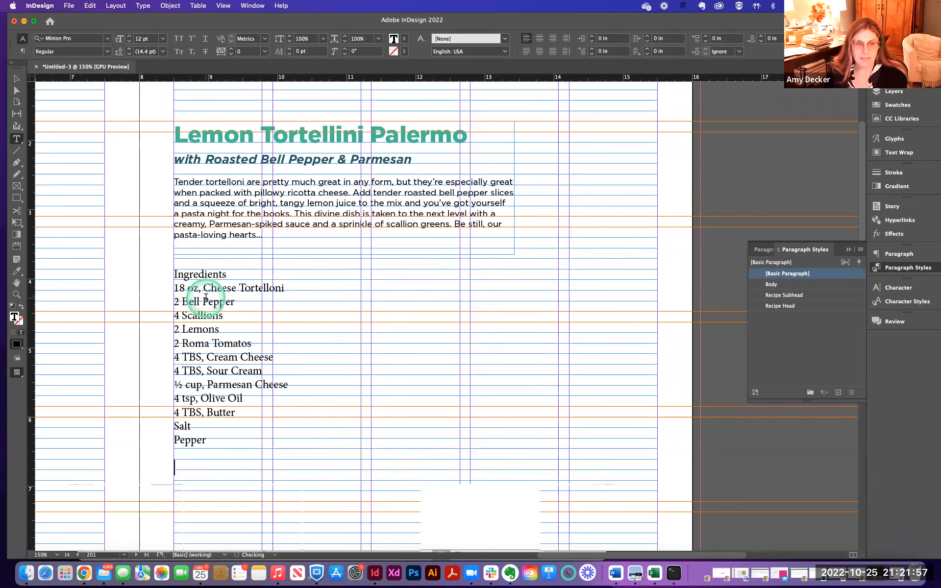
- Select all the pasted ingredients text and apply the Body paragraph style
key(super+a)
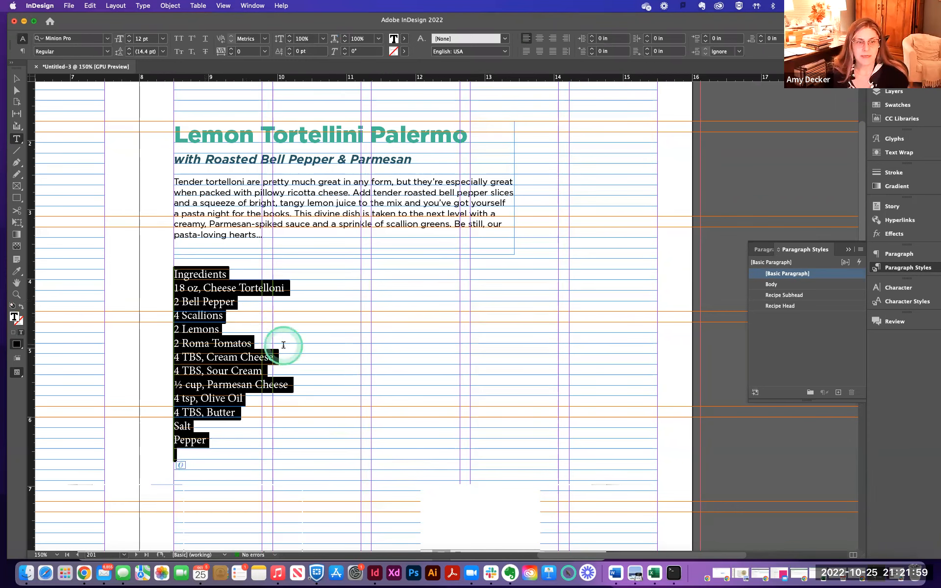
click(779, 289)
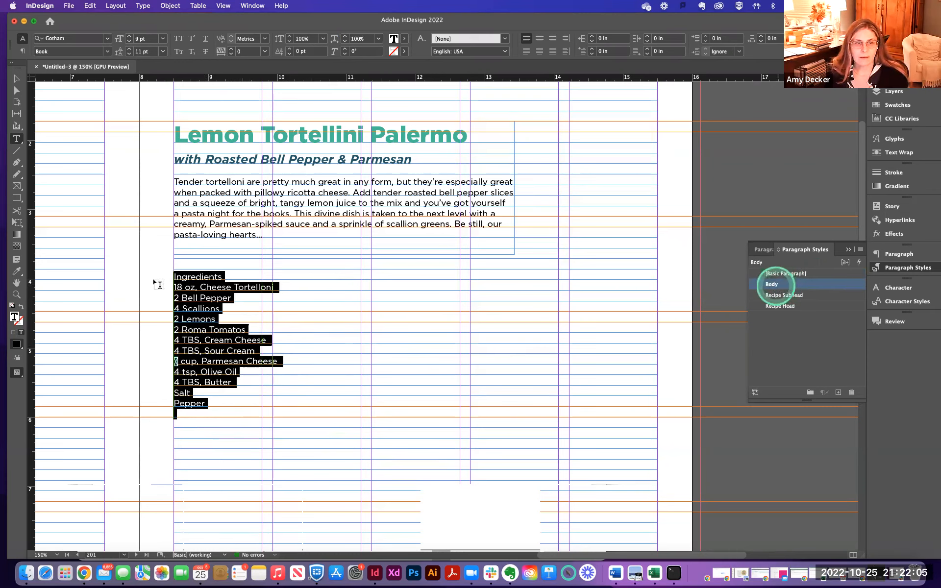
- Apply the Recipe Subhead style to the Ingredients heading line
click(211, 288)
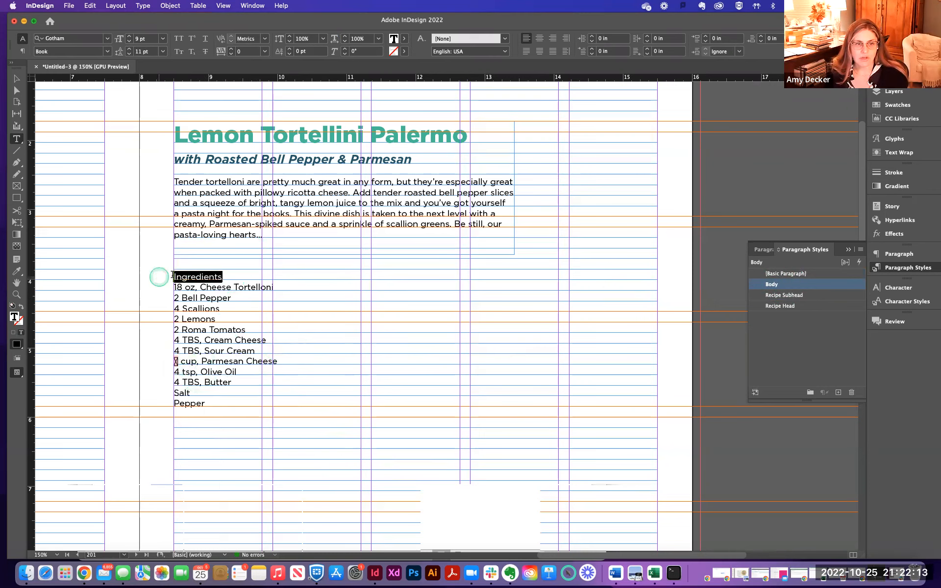
click(778, 296)
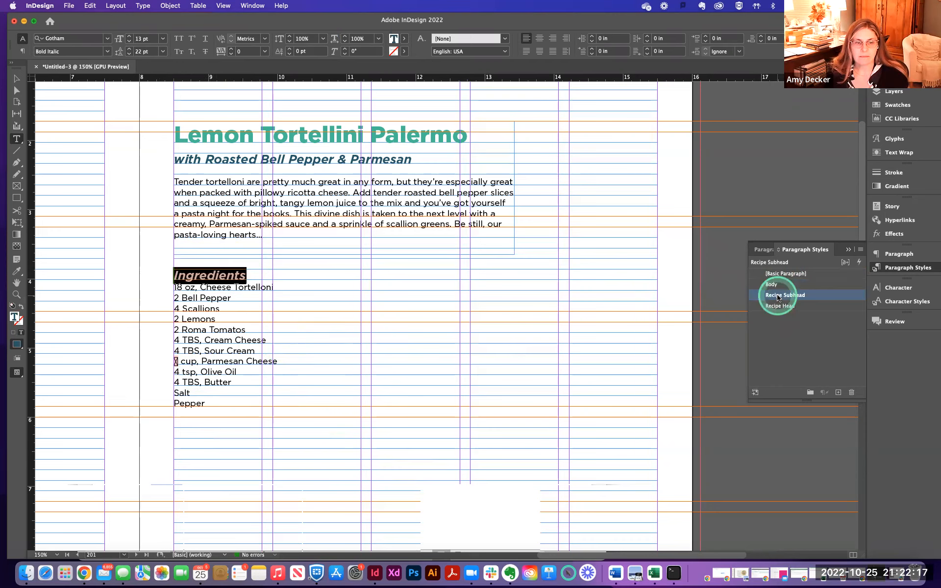
- Duplicate the Body paragraph style to create Body copy
click(306, 286)
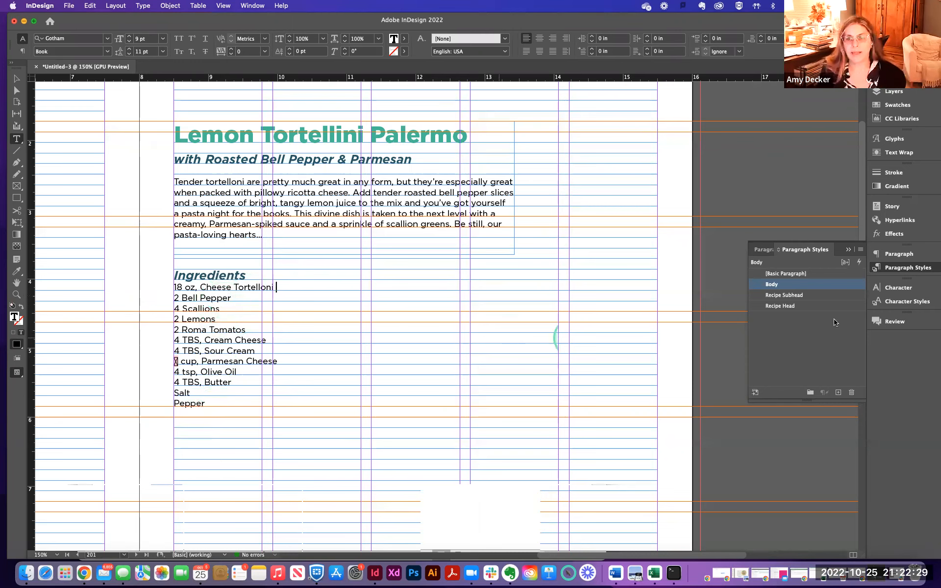
click(771, 290)
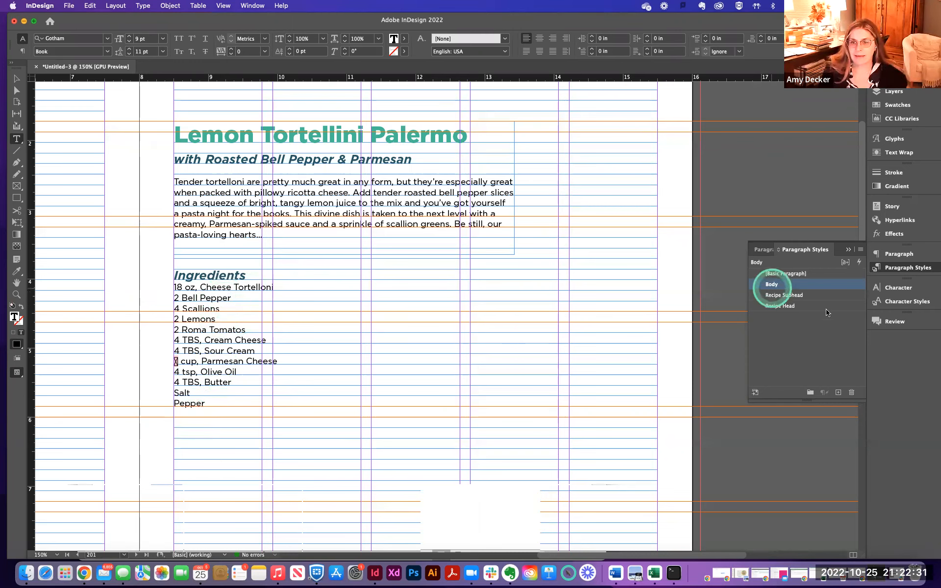
click(785, 286)
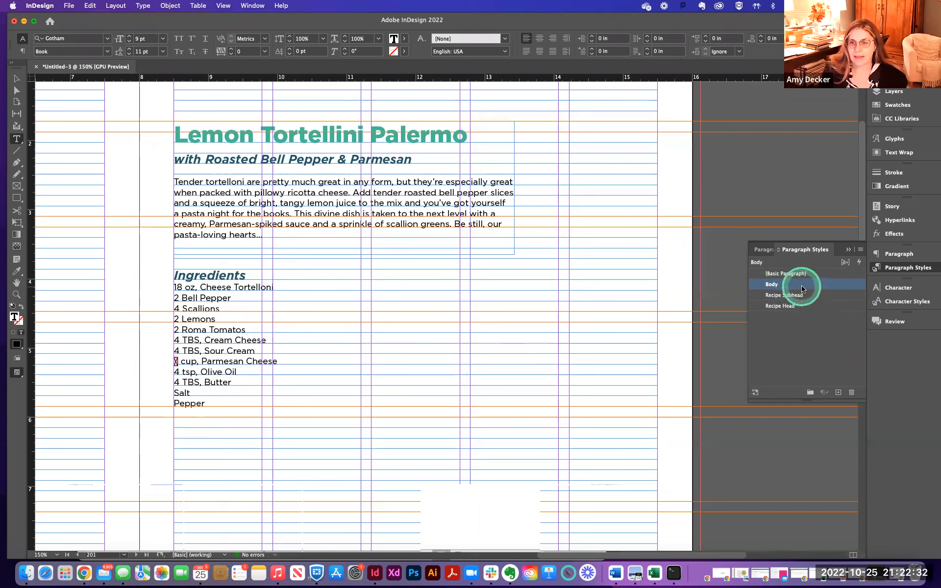
click(838, 393)
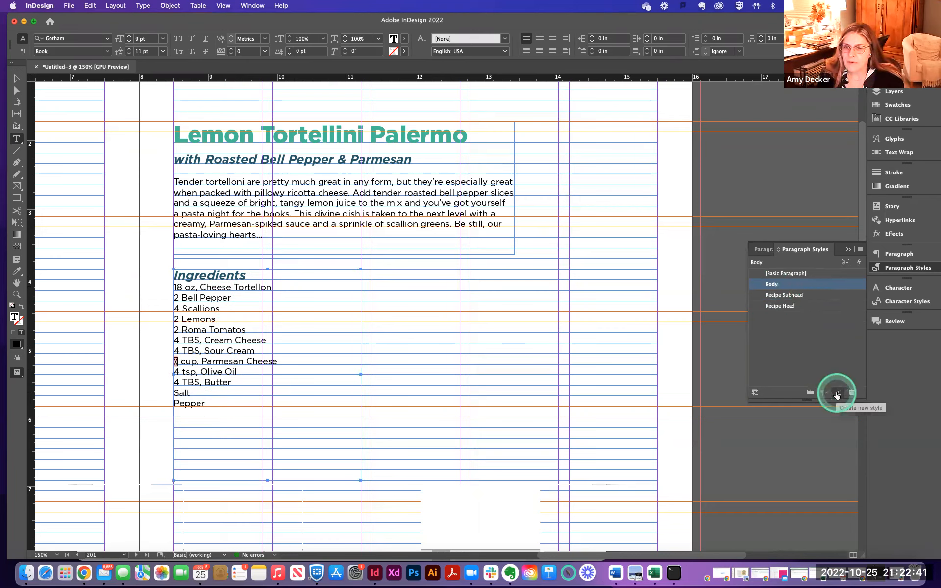
drag(770, 284, 839, 394)
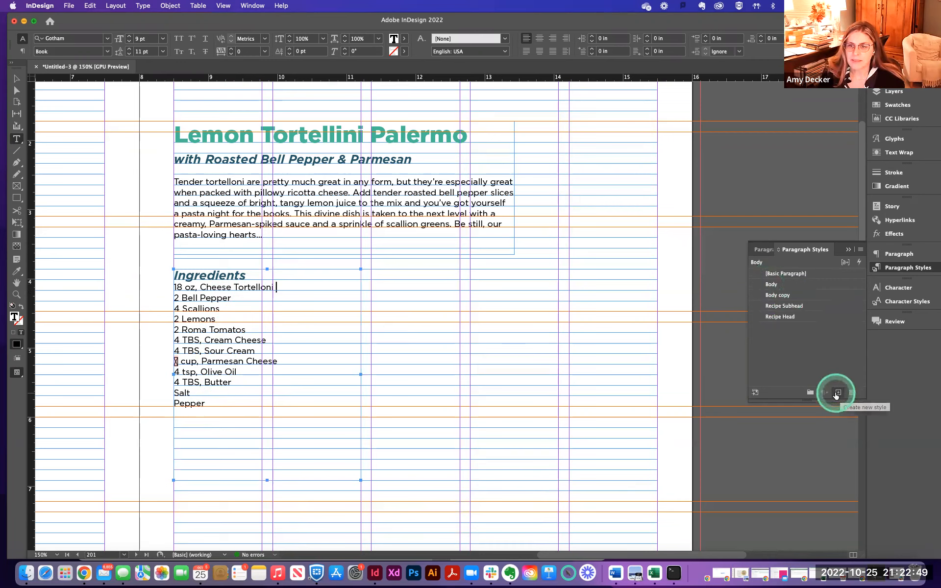
- Open the Body copy style options and set its leading to 22 pt
click(782, 297)
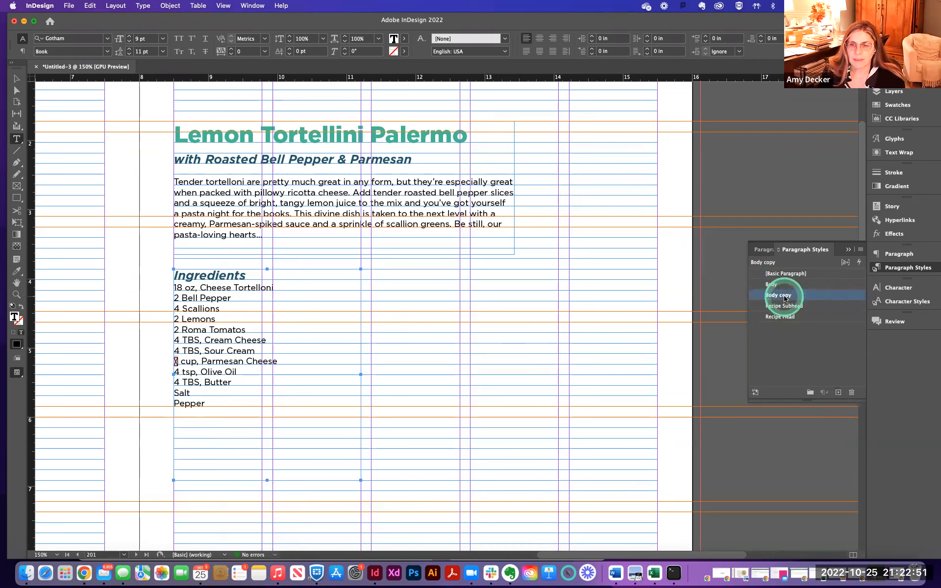
double_click(784, 296)
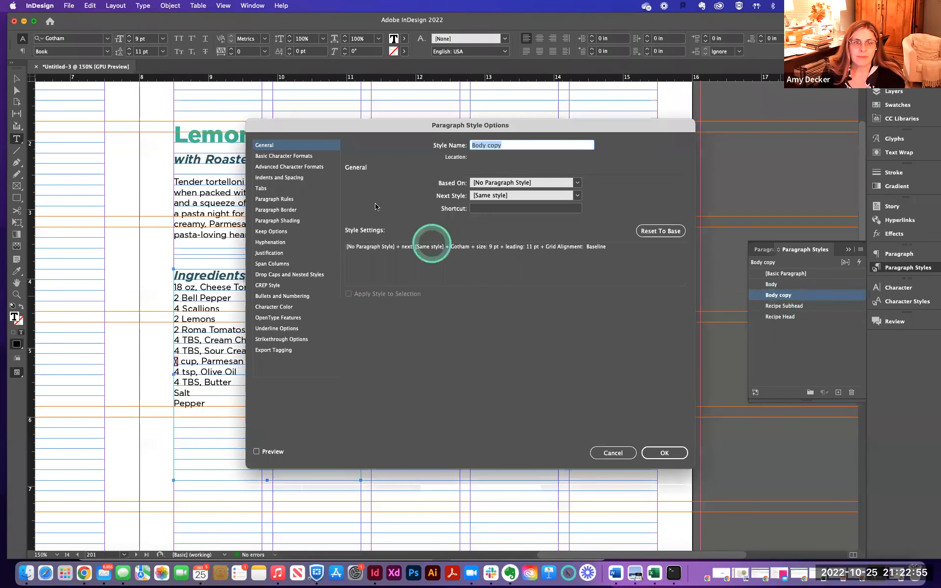
click(274, 157)
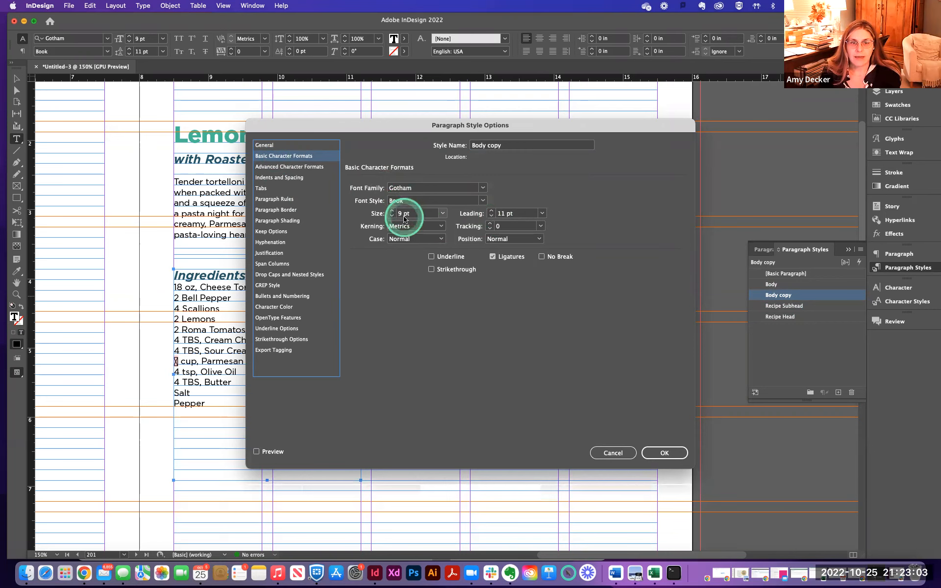
double_click(500, 214)
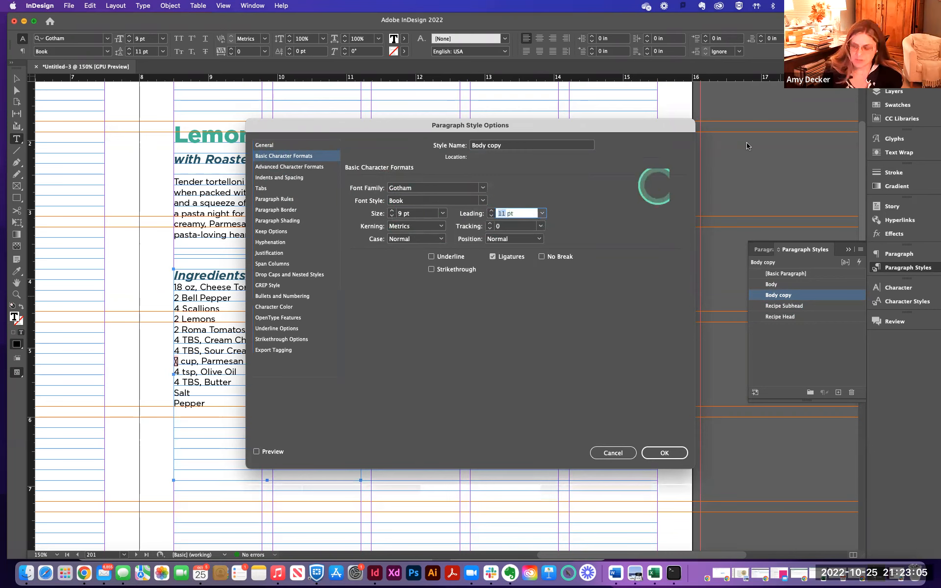
key(Return)
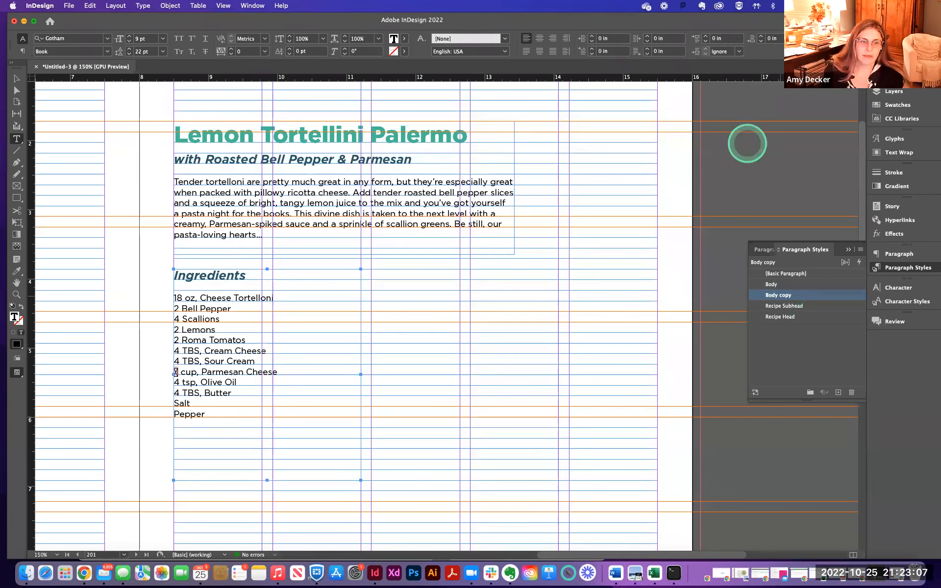
- Reopen the Body copy style options to review its basic character formats
double_click(795, 297)
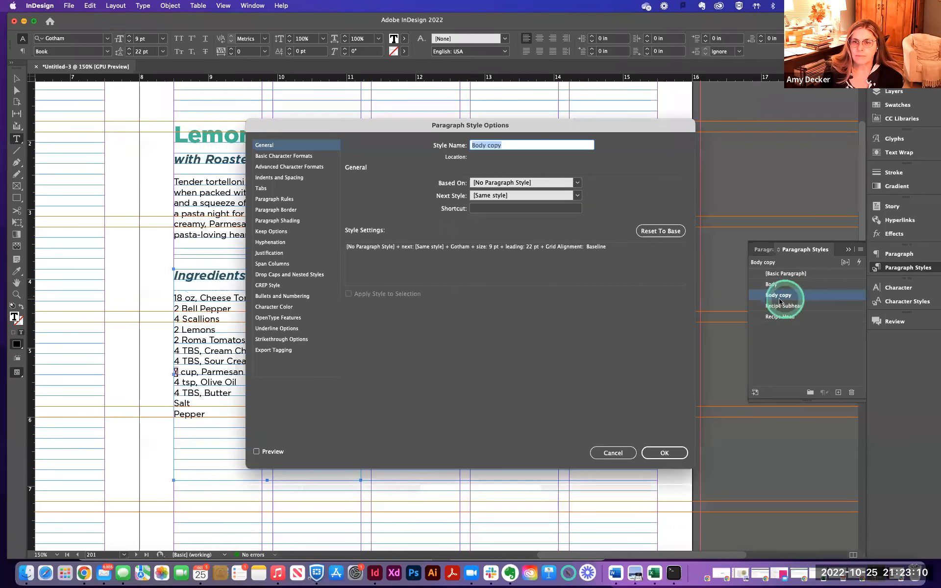
click(272, 156)
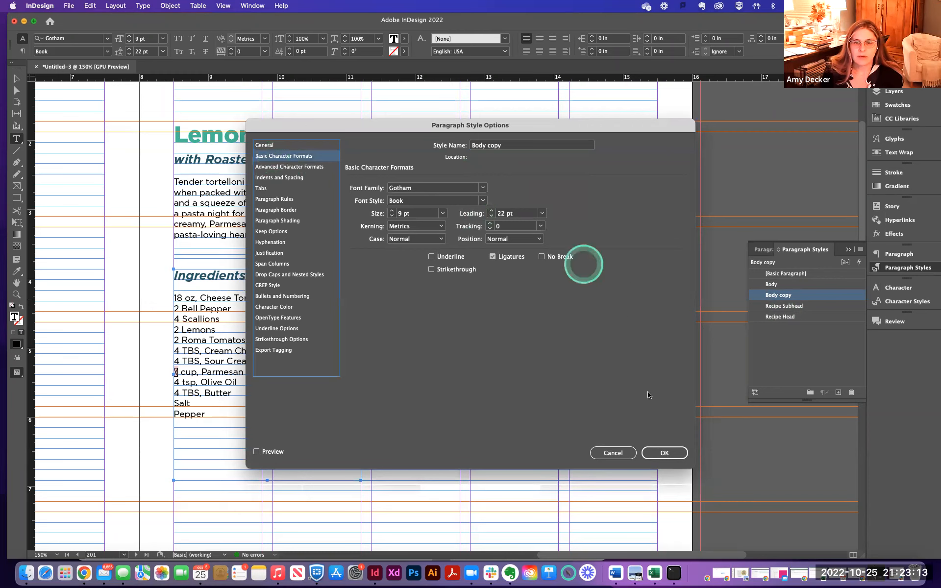
click(664, 453)
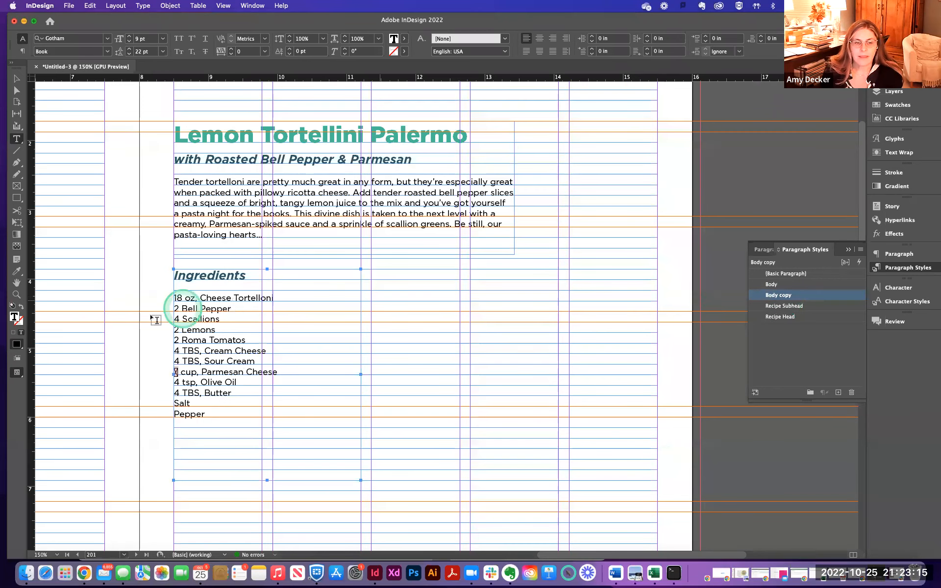
- Select the ingredient lines below the heading and apply the Body copy style
click(174, 297)
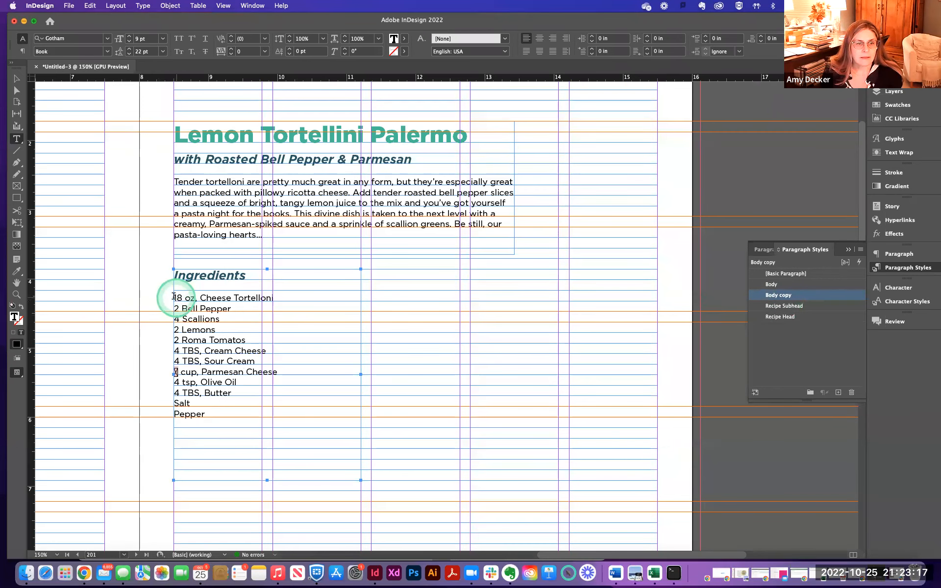
drag(238, 321, 281, 427)
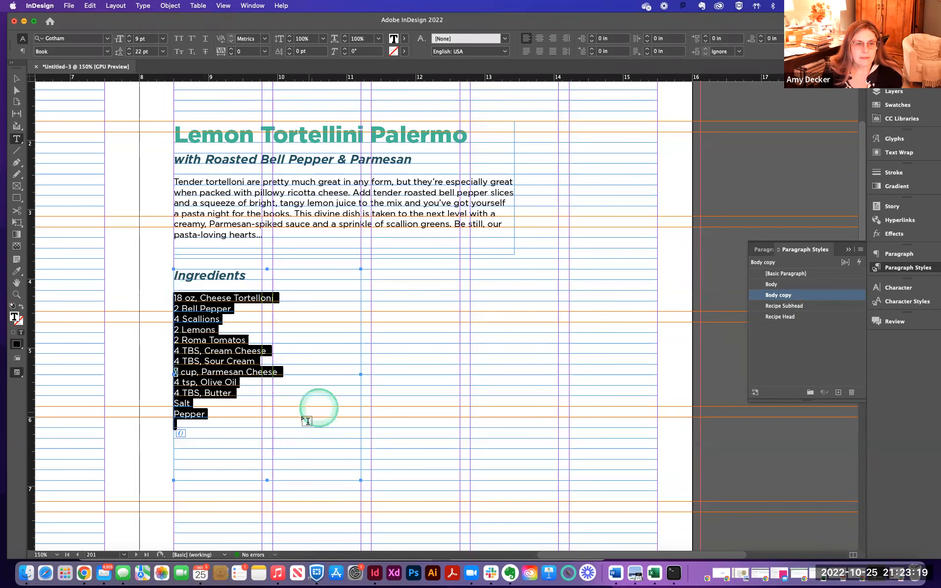
click(777, 295)
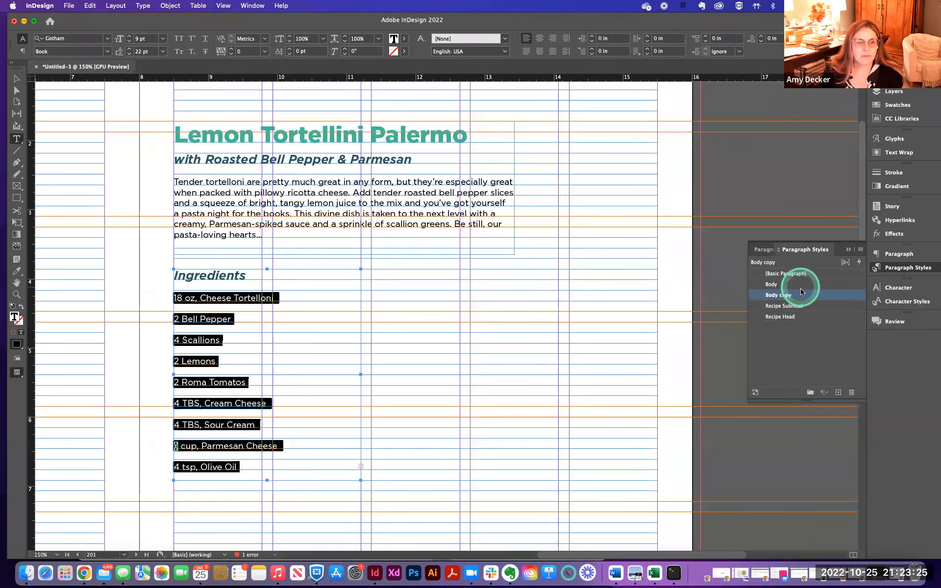
- Rename the Body copy paragraph style to List
double_click(785, 297)
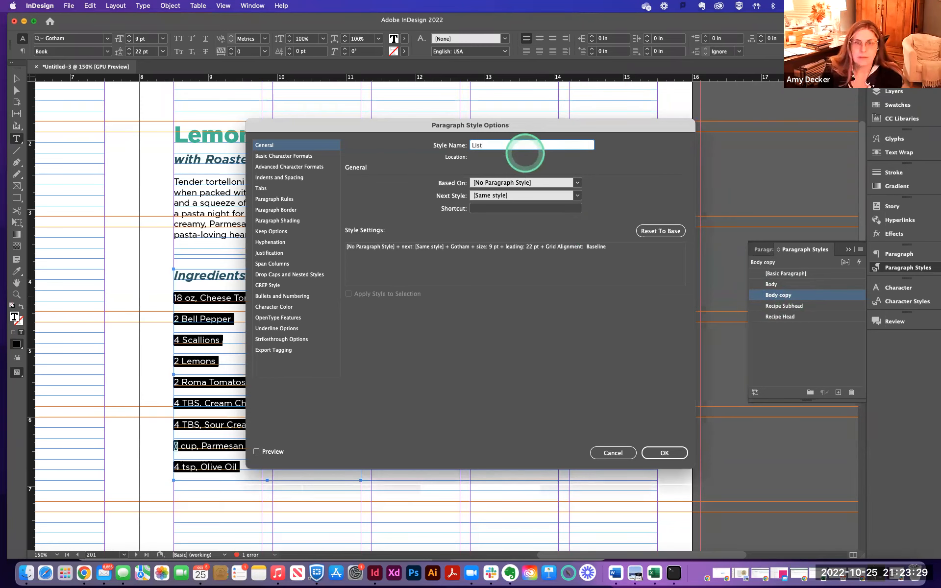
click(664, 452)
click(352, 354)
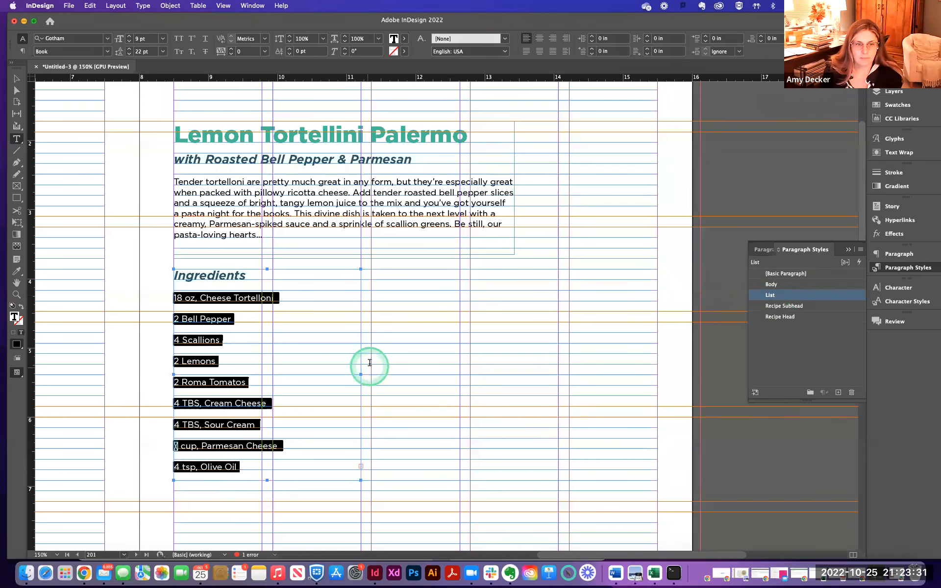
- Zoom out and scroll to review the styled recipe text on the page spread
scroll(350, 353, down, 5)
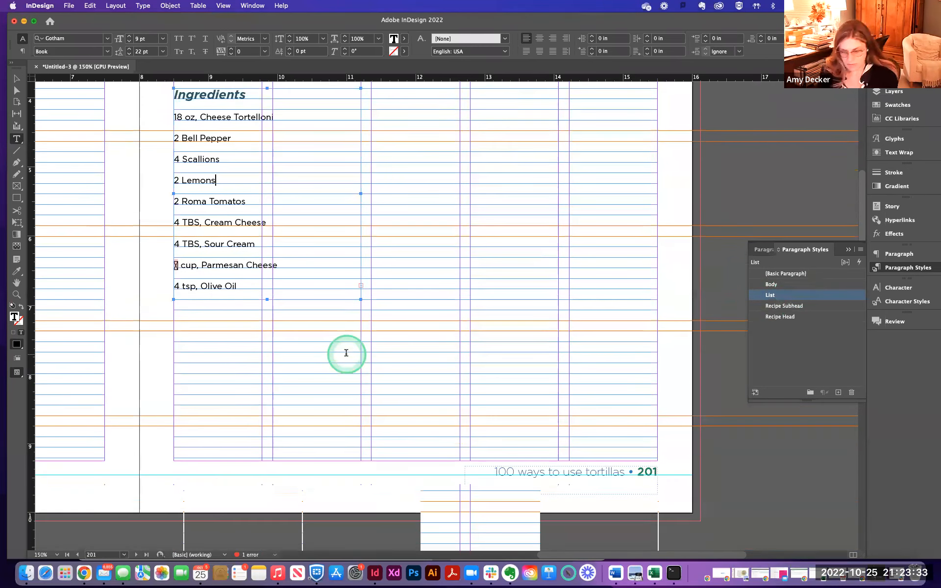
key(super+minus)
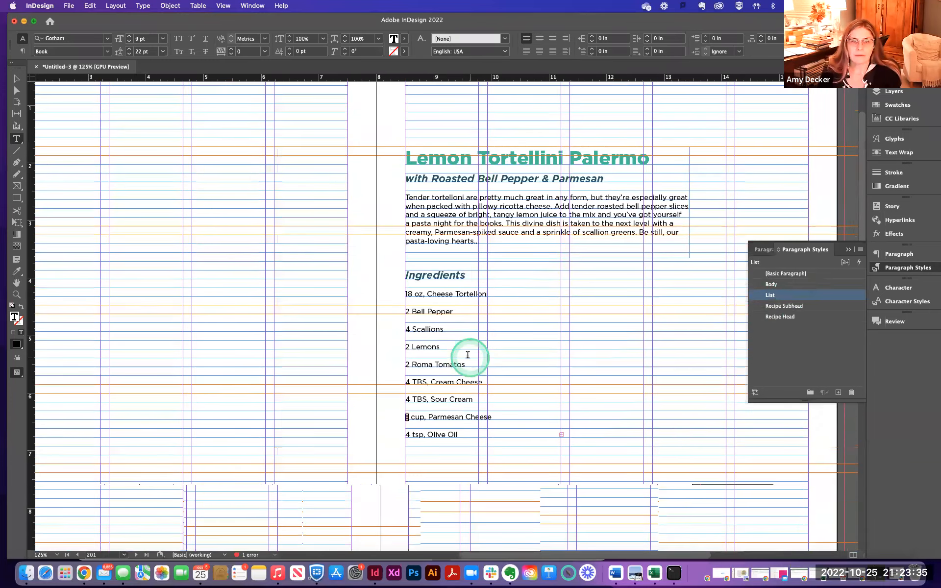
scroll(468, 356, down, 2)
scroll(468, 356, up, 3)
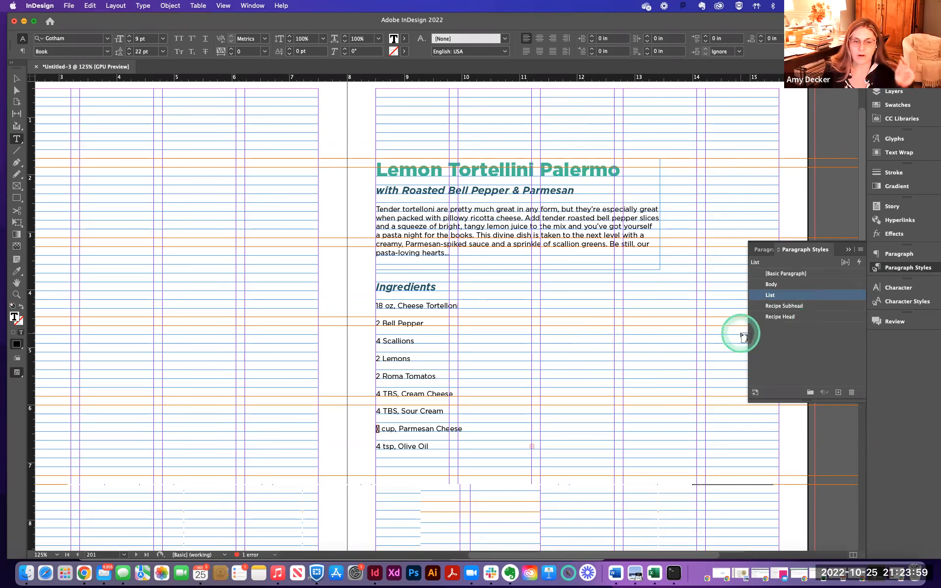
scroll(670, 337, down, 2)
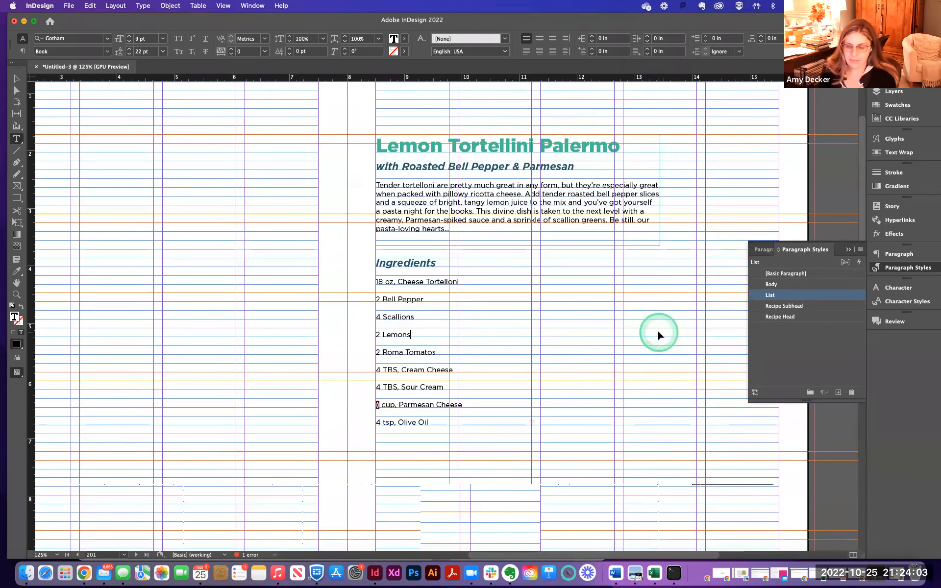
key(super+minus)
key(super+minus)
scroll(663, 336, down, 3)
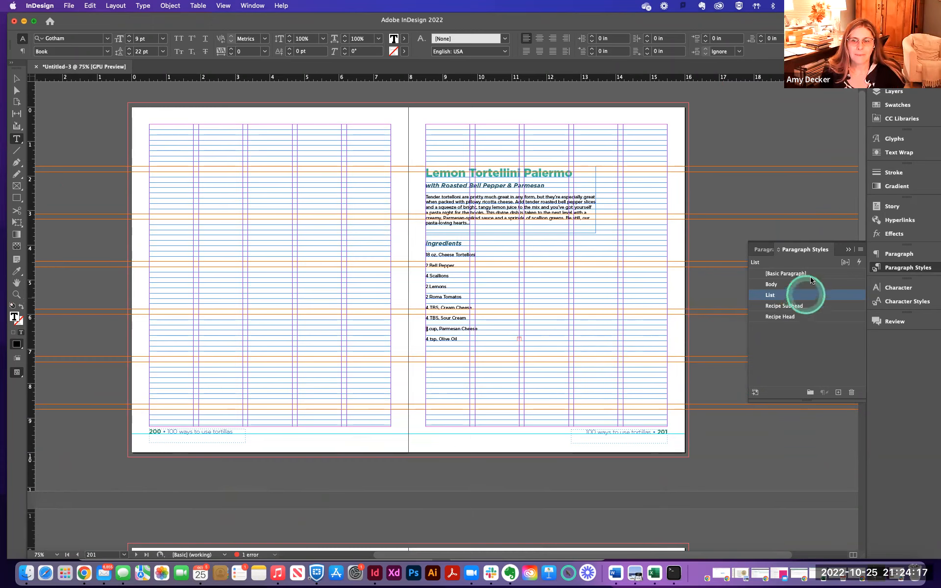
scroll(504, 272, up, 1)
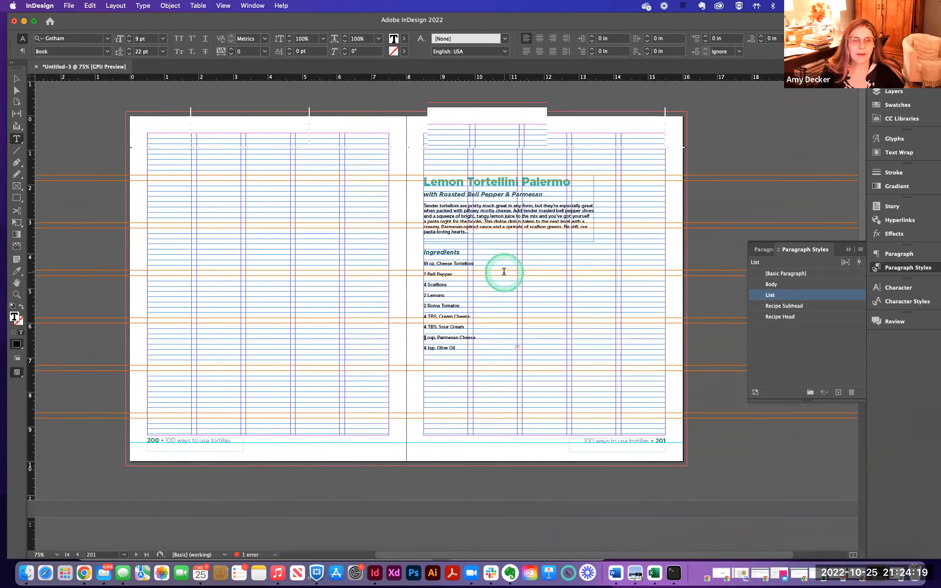
scroll(504, 272, up, 2)
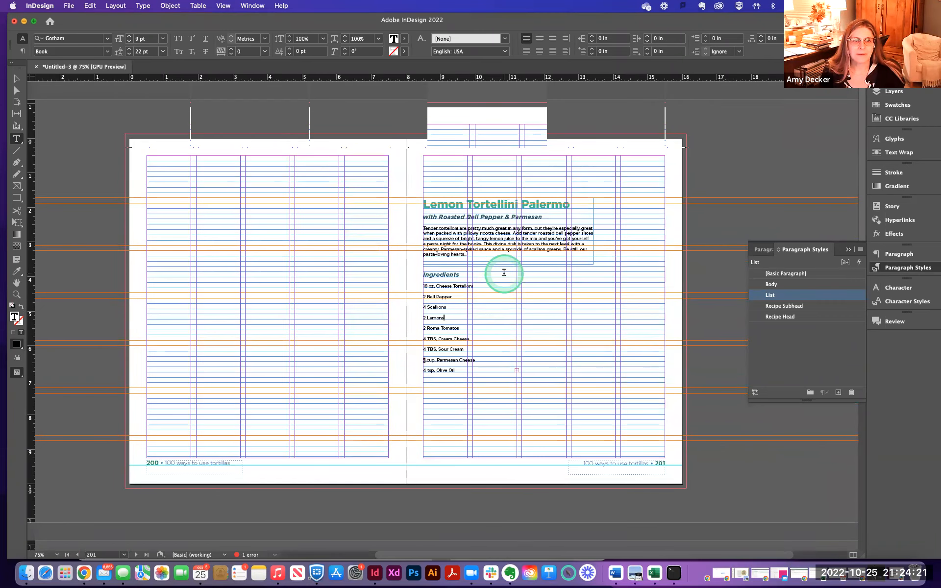